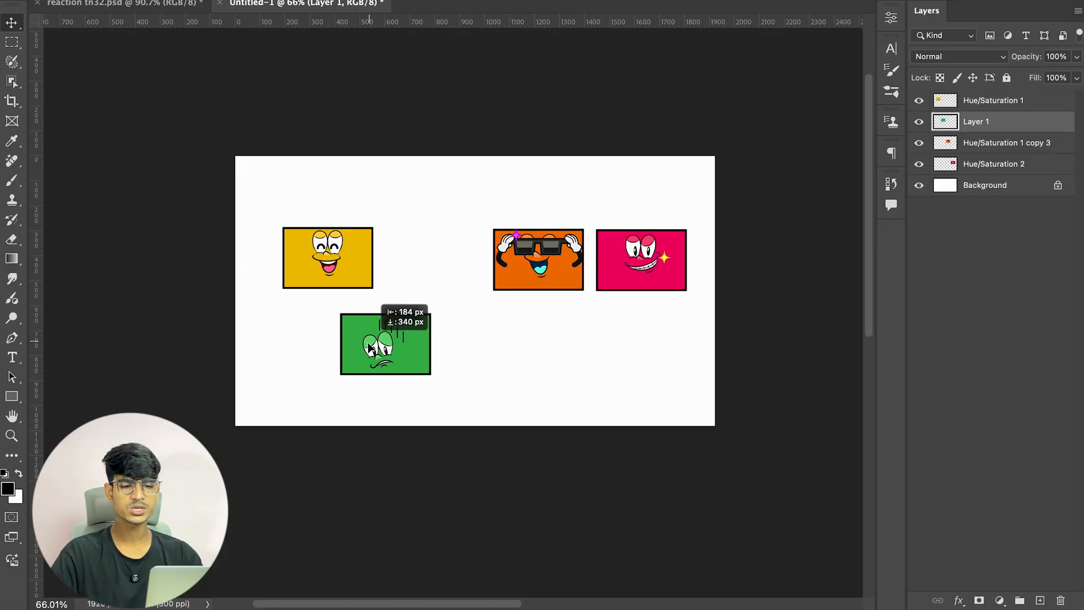
Step: Rearrange the character cards, stacking the green and orange cards in a column below the yellow card
{"action": "left_click_drag", "start_coordinate": [525, 271], "coordinate": [433, 275]}
{"action": "left_click_drag", "start_coordinate": [687, 284], "coordinate": [681, 364]}
{"action": "left_click_drag", "start_coordinate": [392, 321], "coordinate": [449, 330]}
{"action": "left_click_drag", "start_coordinate": [457, 276], "coordinate": [500, 298]}
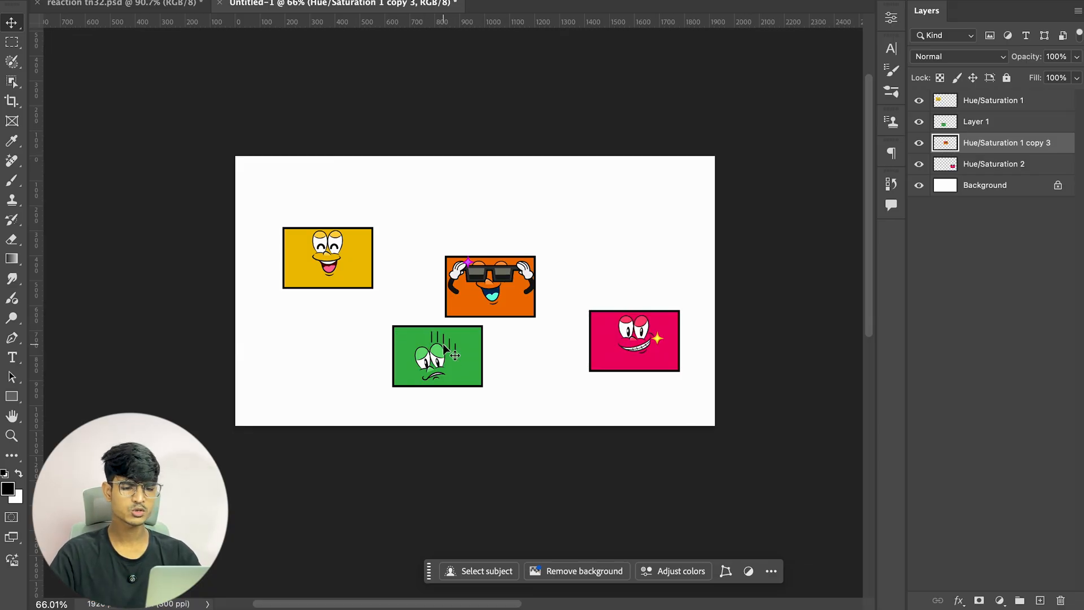
{"action": "left_click_drag", "start_coordinate": [455, 361], "coordinate": [544, 258]}
{"action": "left_click_drag", "start_coordinate": [654, 332], "coordinate": [672, 252]}
{"action": "left_click_drag", "start_coordinate": [407, 263], "coordinate": [279, 342]}
{"action": "left_click_drag", "start_coordinate": [511, 265], "coordinate": [296, 401]}
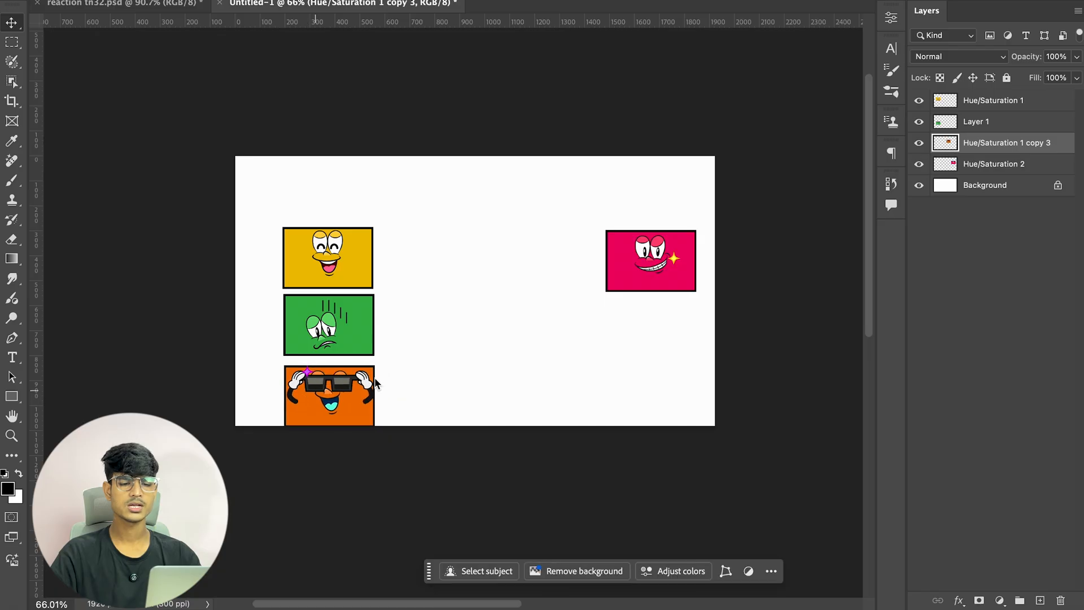
Step: Move the pink character card to the top of the column above the yellow card
{"action": "left_click", "coordinate": [649, 275]}
{"action": "left_click_drag", "start_coordinate": [649, 275], "coordinate": [336, 210]}
{"action": "left_click", "coordinate": [335, 205]}
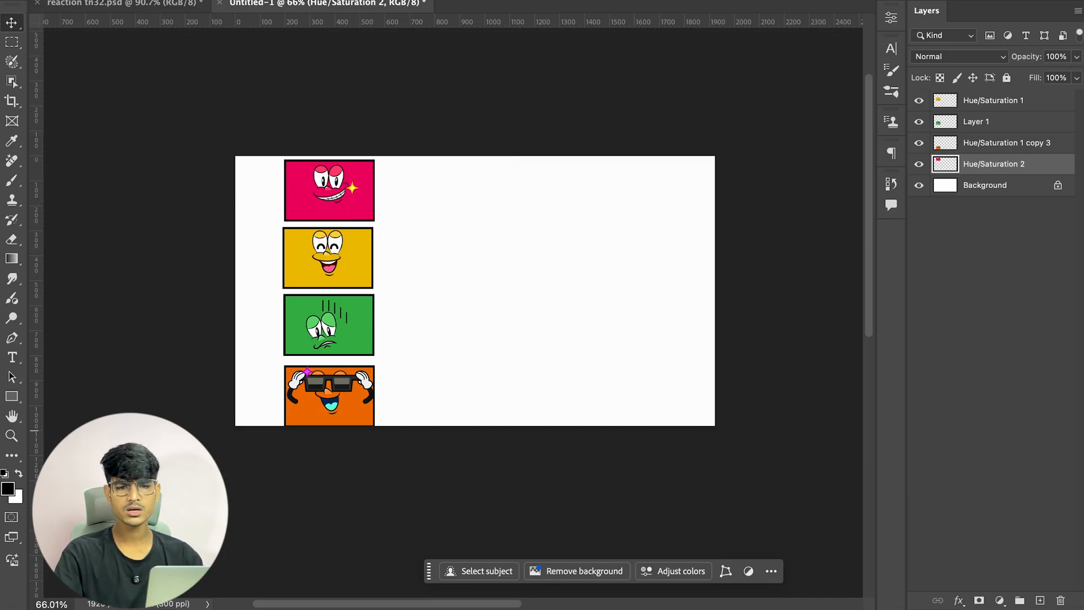
Step: Drag a vertical guide onto the cards' left edge and line the cards up against the guides
{"action": "left_click_drag", "start_coordinate": [36, 249], "coordinate": [283, 271]}
{"action": "scroll", "coordinate": [278, 223], "scroll_direction": "up", "scroll_amount": 6}
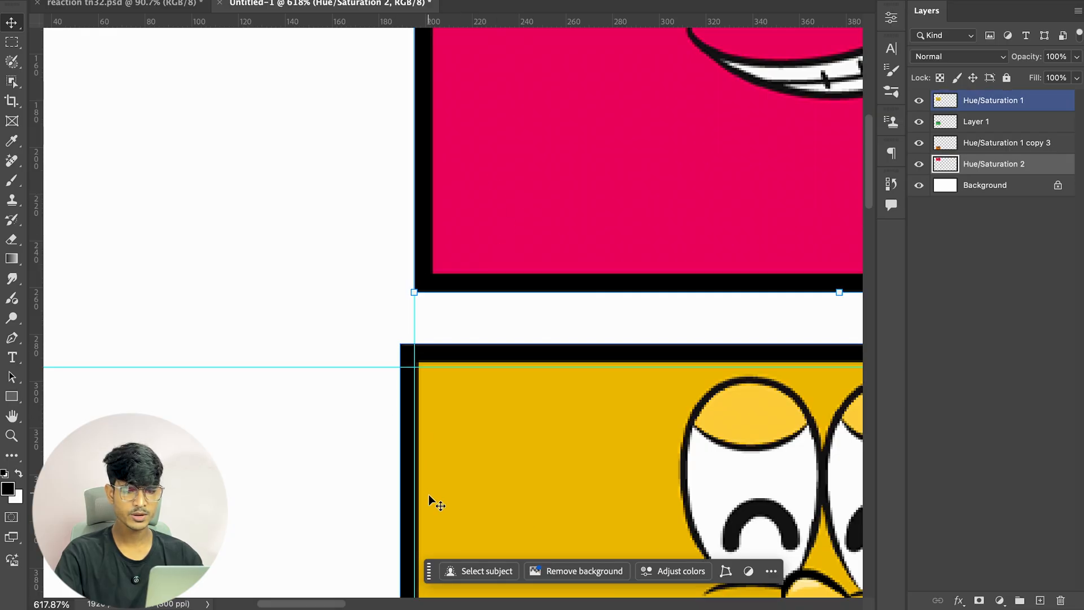
{"action": "scroll", "coordinate": [424, 380], "scroll_direction": "down", "scroll_amount": 6}
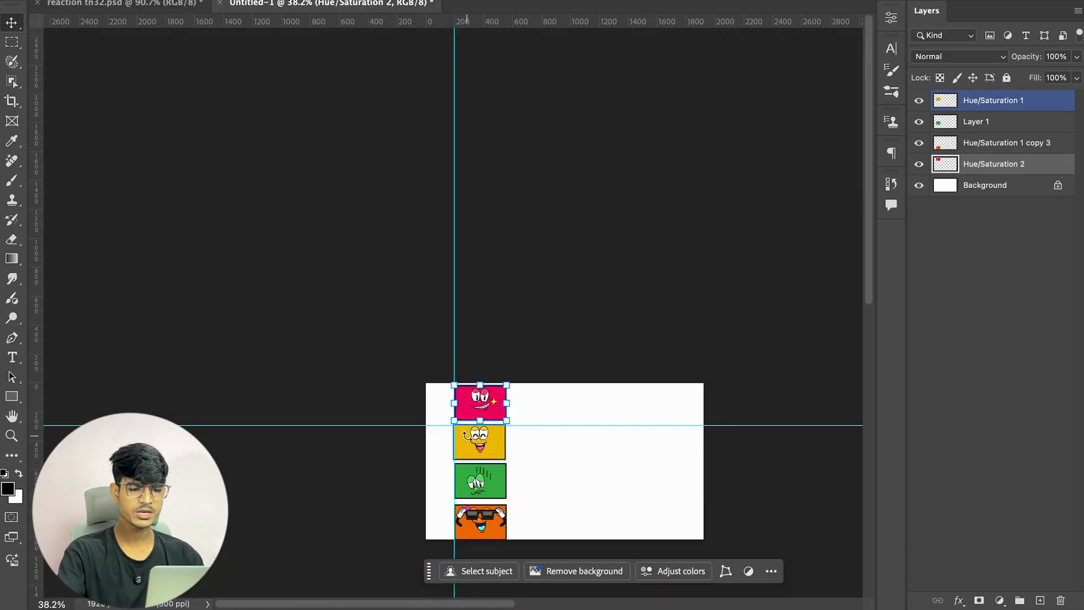
{"action": "scroll", "coordinate": [449, 327], "scroll_direction": "up", "scroll_amount": 2}
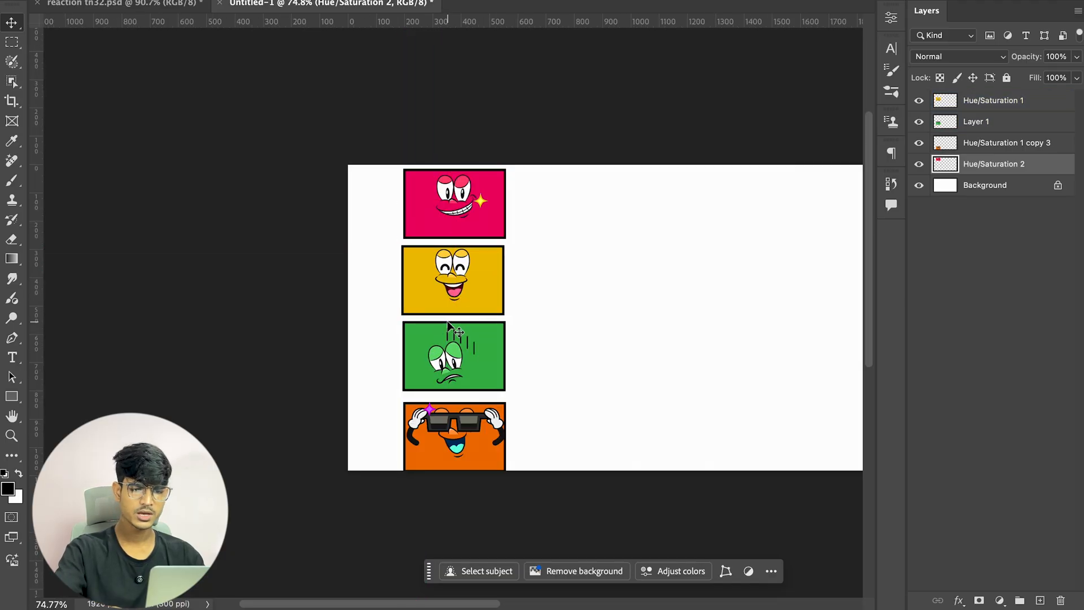
{"action": "scroll", "coordinate": [428, 337], "scroll_direction": "up", "scroll_amount": 1}
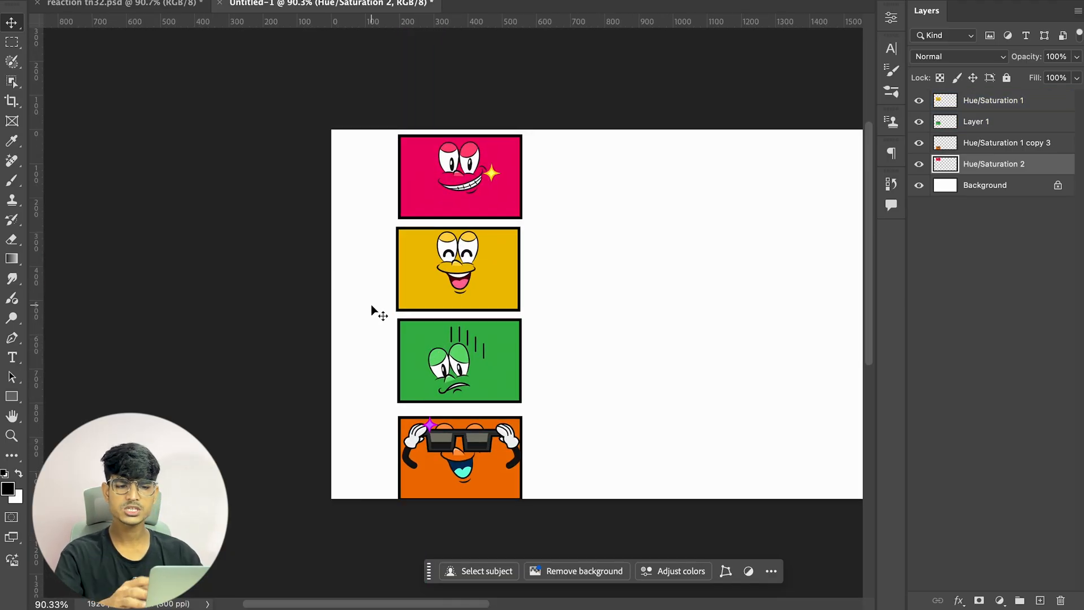
{"action": "scroll", "coordinate": [371, 310], "scroll_direction": "up", "scroll_amount": 4}
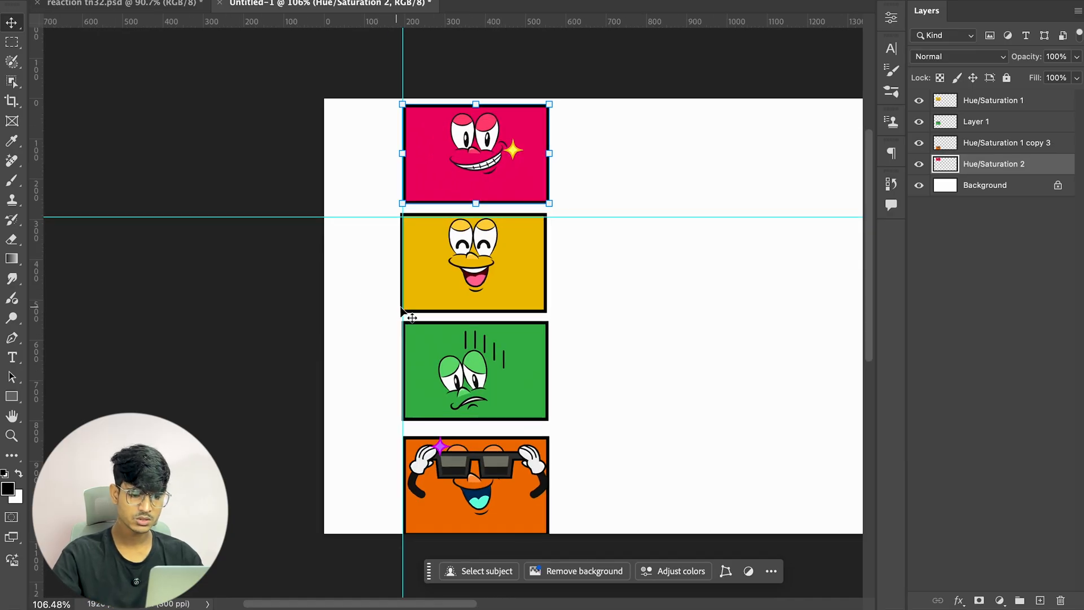
{"action": "scroll", "coordinate": [395, 281], "scroll_direction": "up", "scroll_amount": 2}
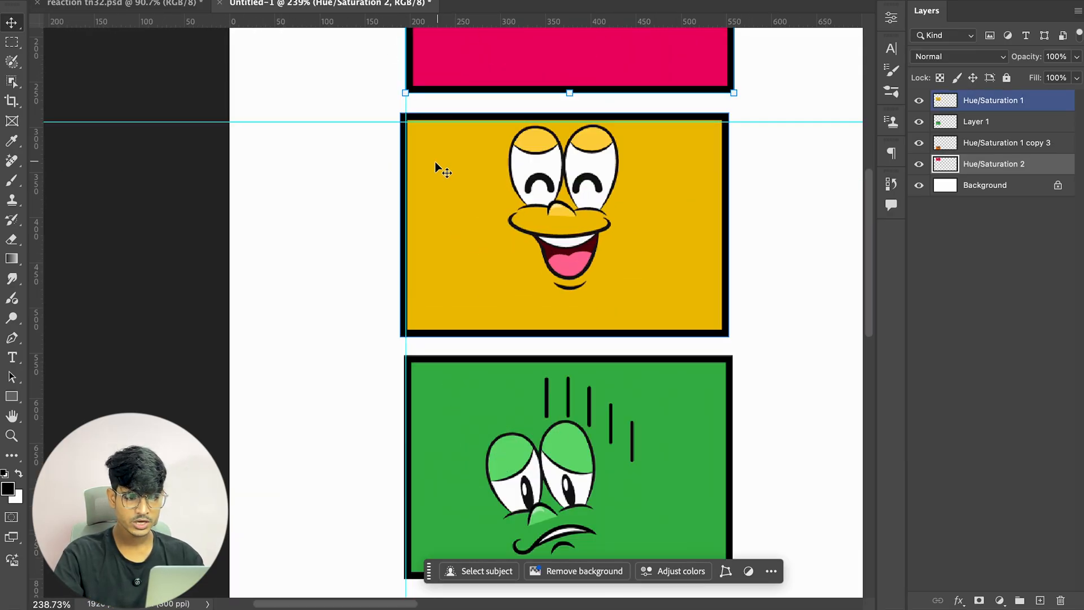
{"action": "left_click", "coordinate": [562, 210]}
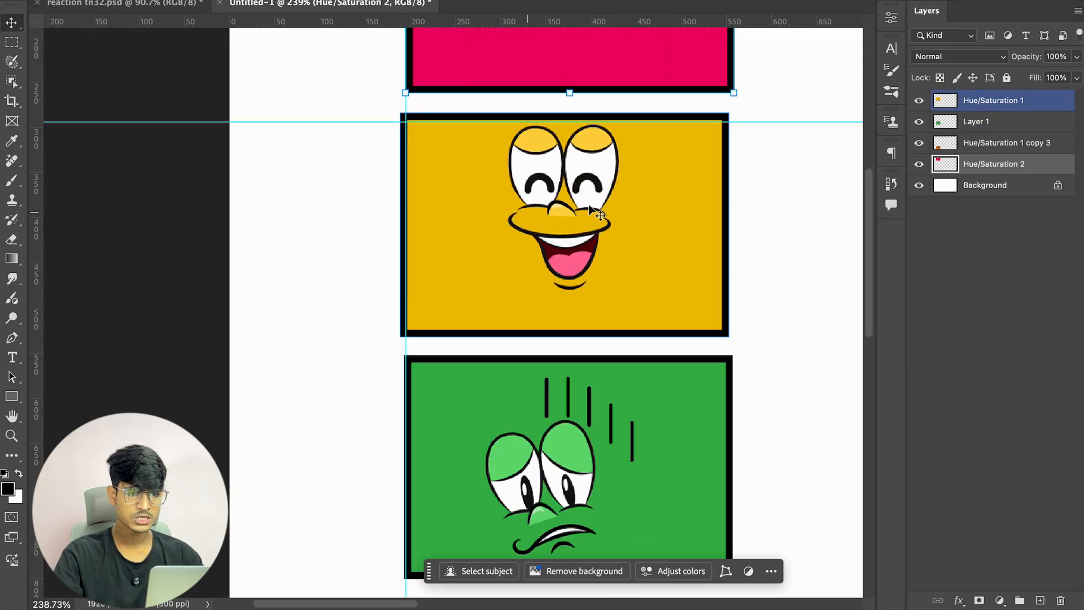
{"action": "left_click_drag", "start_coordinate": [604, 364], "coordinate": [610, 164]}
Step: Zoom in and out to inspect how the cards' edges sit against the guides
{"action": "left_click", "coordinate": [422, 422]}
{"action": "scroll", "coordinate": [421, 423], "scroll_direction": "up", "scroll_amount": 8}
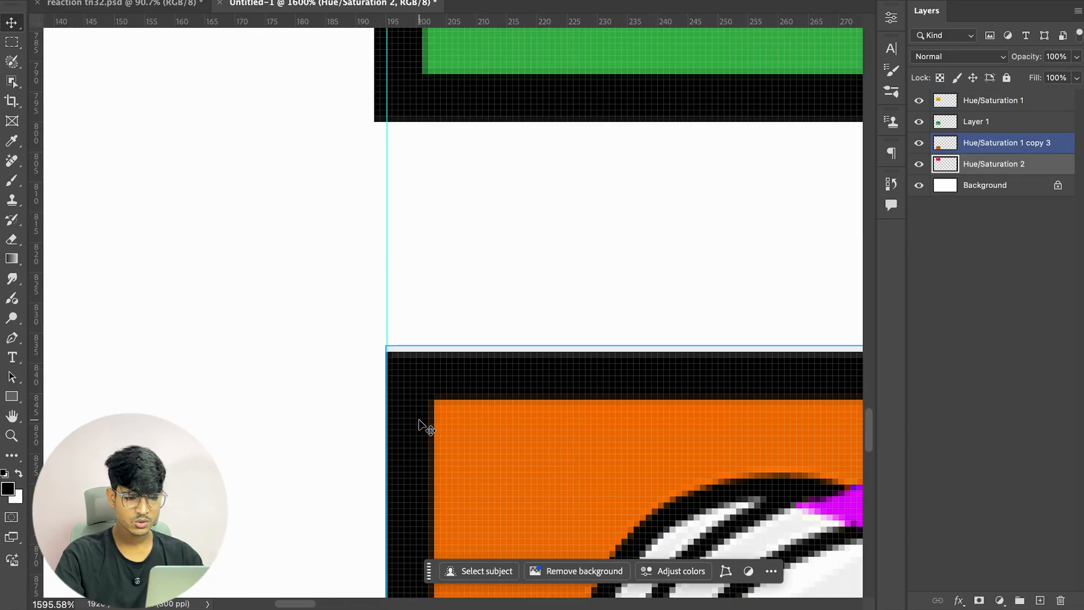
{"action": "scroll", "coordinate": [407, 347], "scroll_direction": "down", "scroll_amount": 10}
{"action": "scroll", "coordinate": [429, 484], "scroll_direction": "up", "scroll_amount": 4}
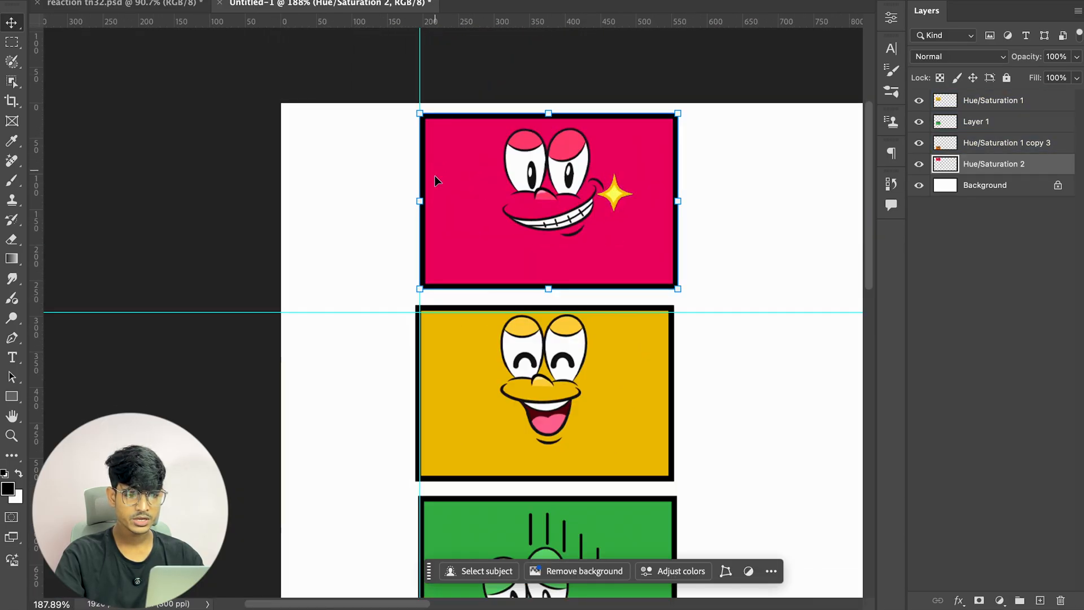
{"action": "scroll", "coordinate": [457, 414], "scroll_direction": "down", "scroll_amount": 5}
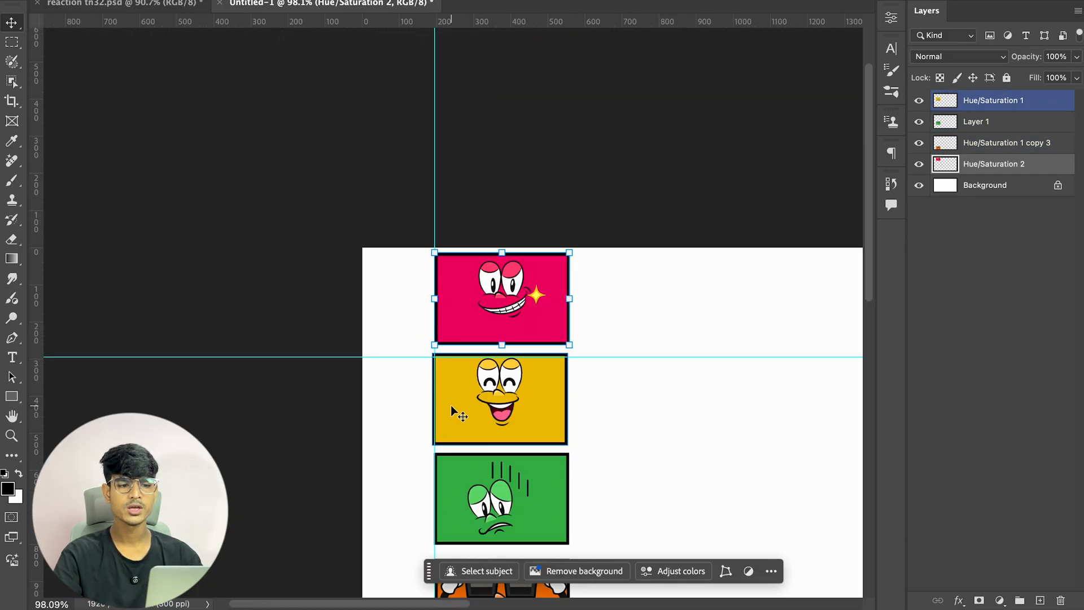
{"action": "scroll", "coordinate": [457, 414], "scroll_direction": "down", "scroll_amount": 2}
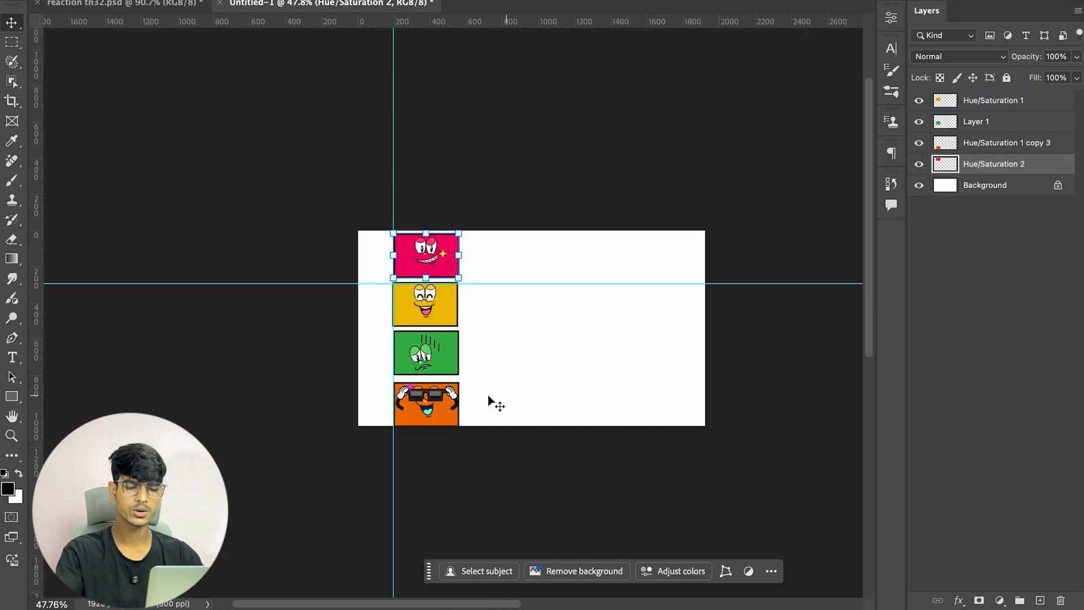
{"action": "scroll", "coordinate": [425, 289], "scroll_direction": "up", "scroll_amount": 5}
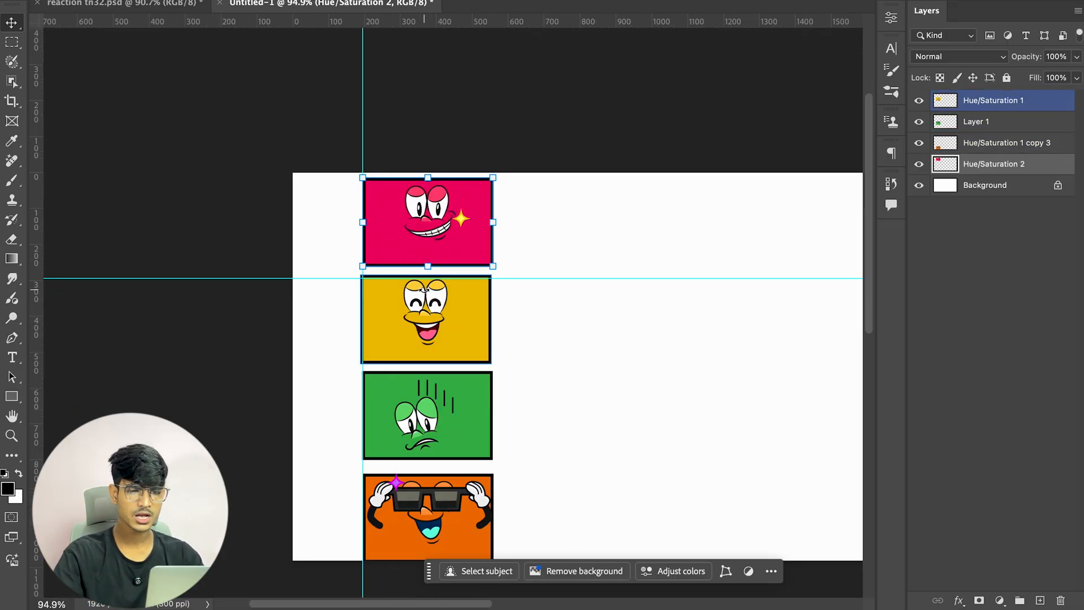
Step: Stagger the cards horizontally, shifting the pink, yellow and green cards right and the orange card left
{"action": "left_click_drag", "start_coordinate": [433, 237], "coordinate": [487, 237]}
{"action": "left_click_drag", "start_coordinate": [427, 352], "coordinate": [453, 353]}
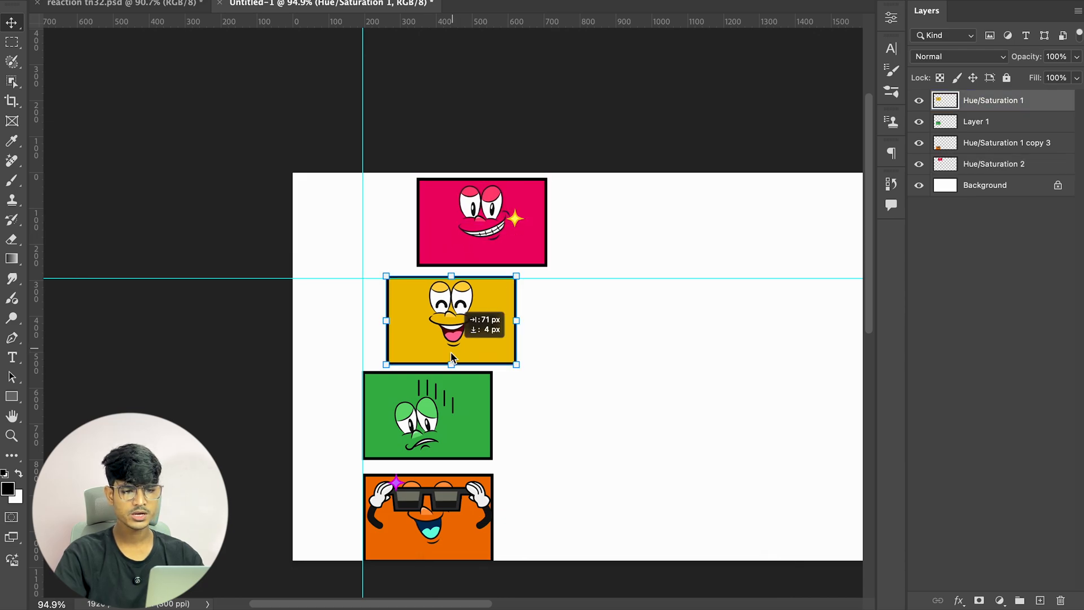
{"action": "left_click_drag", "start_coordinate": [434, 418], "coordinate": [510, 417]}
{"action": "left_click", "coordinate": [427, 498]}
{"action": "left_click_drag", "start_coordinate": [425, 495], "coordinate": [376, 493]}
{"action": "scroll", "coordinate": [443, 357], "scroll_direction": "down", "scroll_amount": 1}
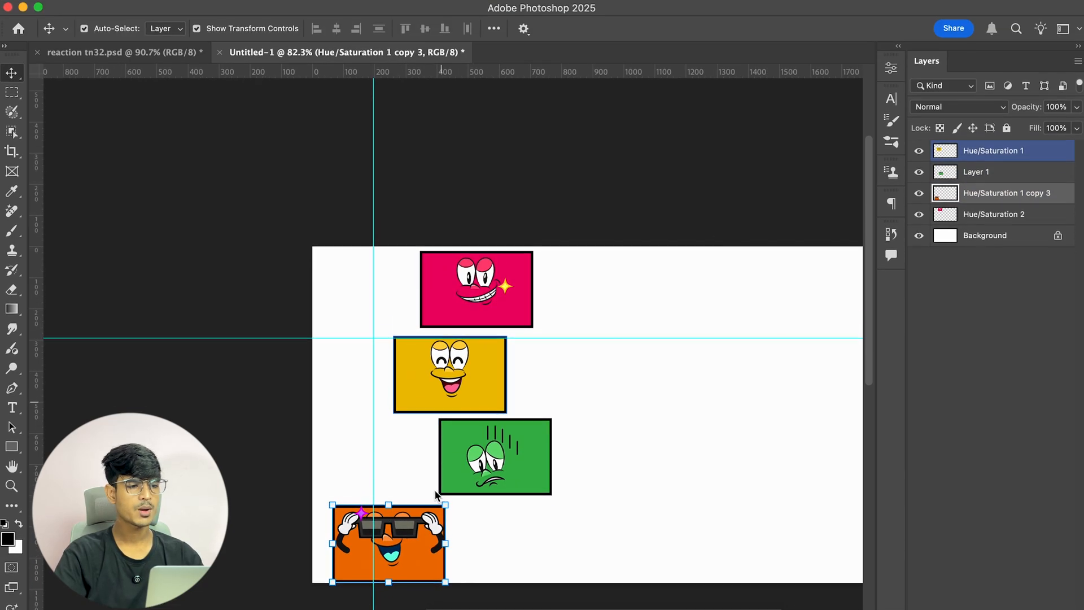
Step: Toggle the guides on and off while selecting all four cards to review the staggered layout
{"action": "key", "text": "super+h"}
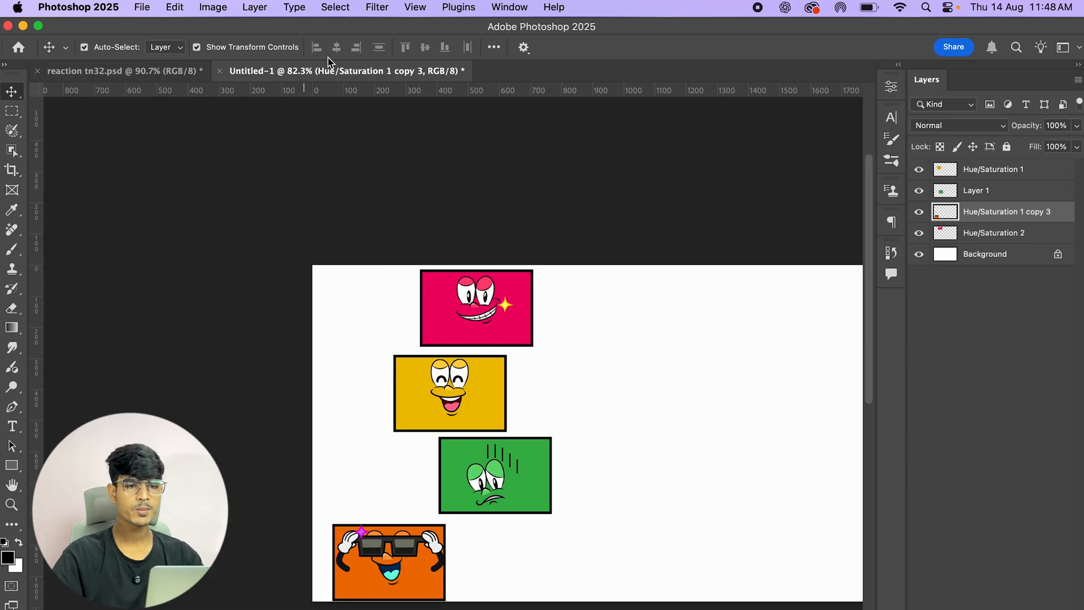
{"action": "left_click", "coordinate": [486, 309]}
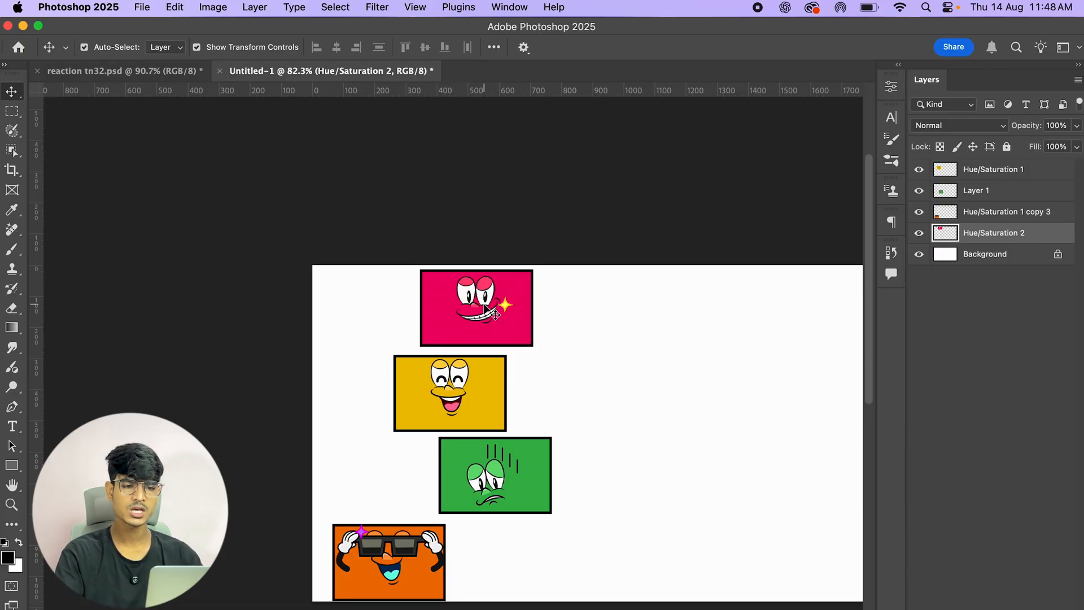
{"action": "left_click", "coordinate": [447, 407], "text": "shift"}
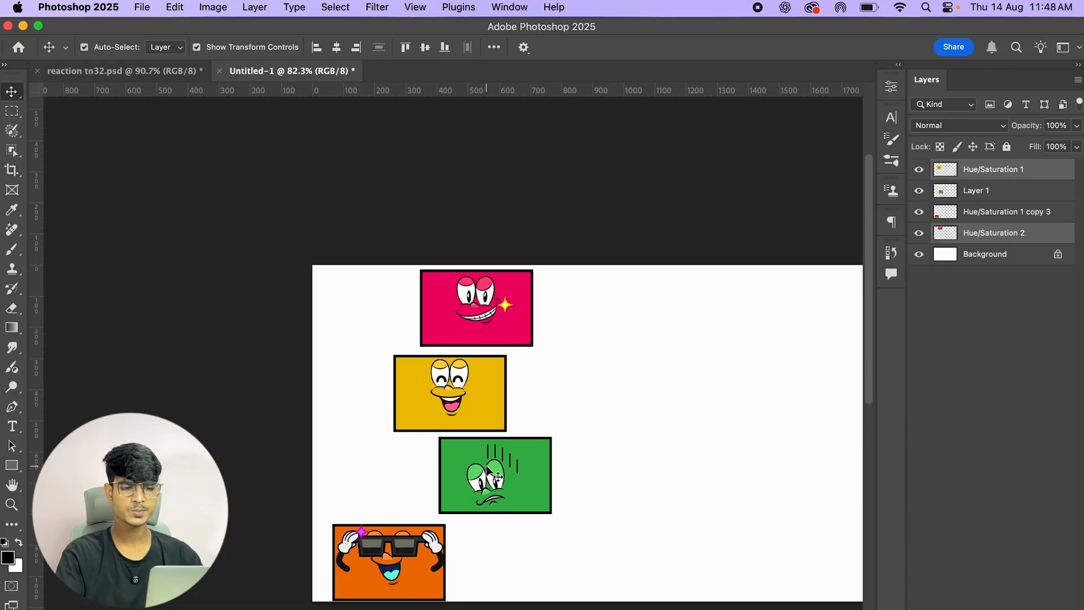
{"action": "left_click", "coordinate": [486, 467], "text": "shift"}
{"action": "left_click", "coordinate": [411, 541], "text": "shift"}
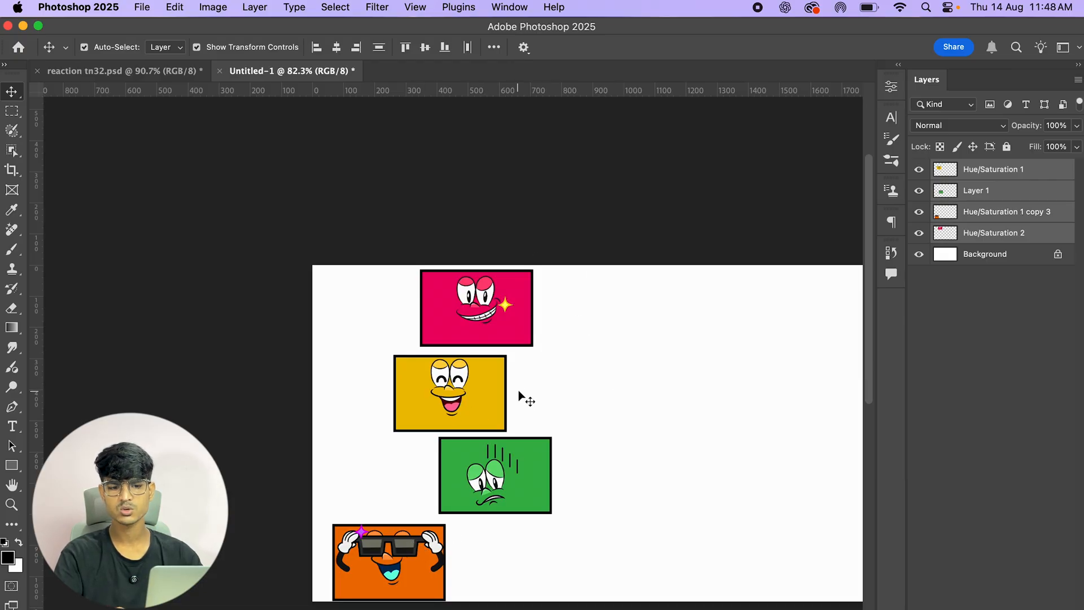
{"action": "key", "text": "super+h"}
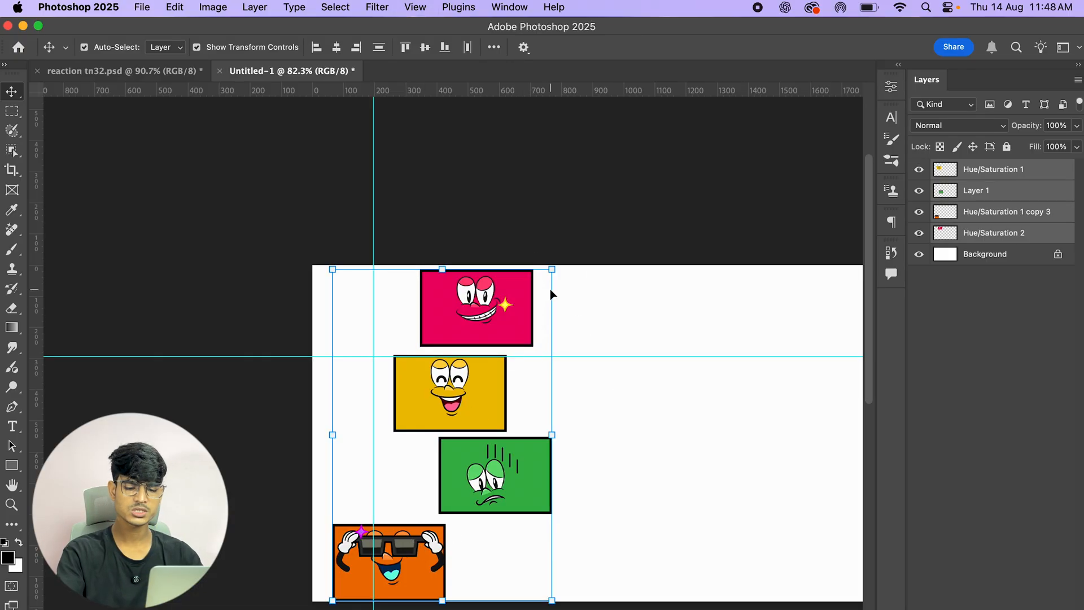
{"action": "left_click", "coordinate": [632, 228], "text": "super"}
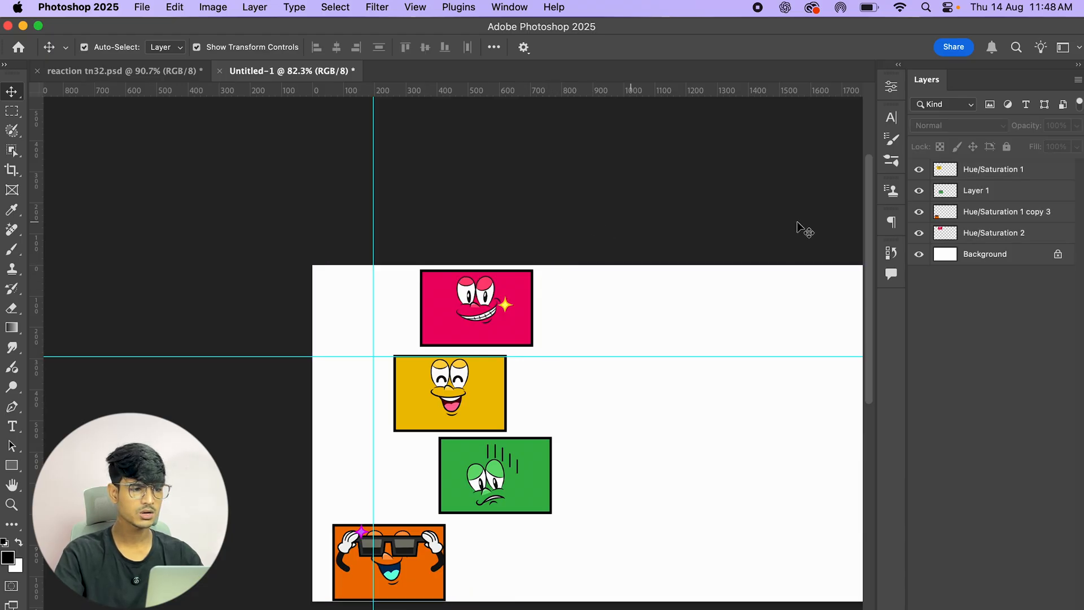
{"action": "key", "text": "super+h"}
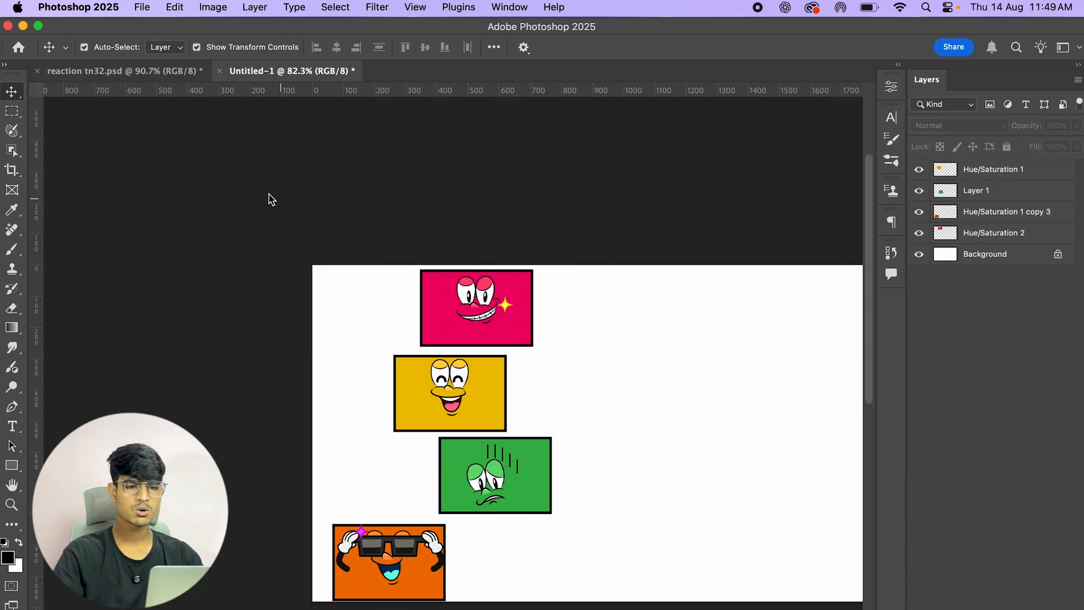
{"action": "left_click_drag", "start_coordinate": [265, 193], "coordinate": [562, 607]}
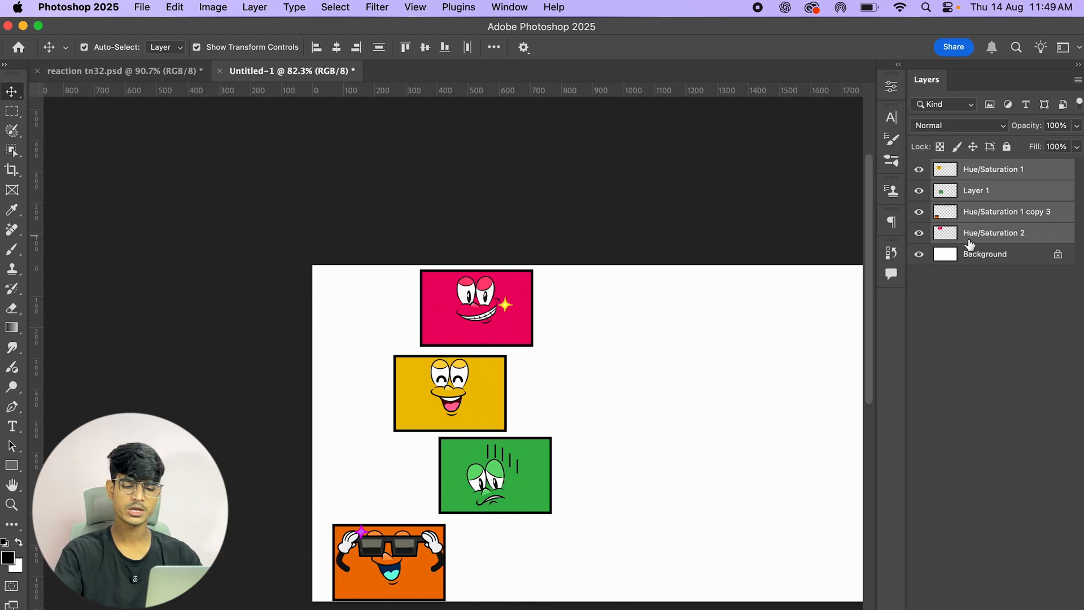
{"action": "key", "text": "super+h"}
{"action": "left_click", "coordinate": [617, 192]}
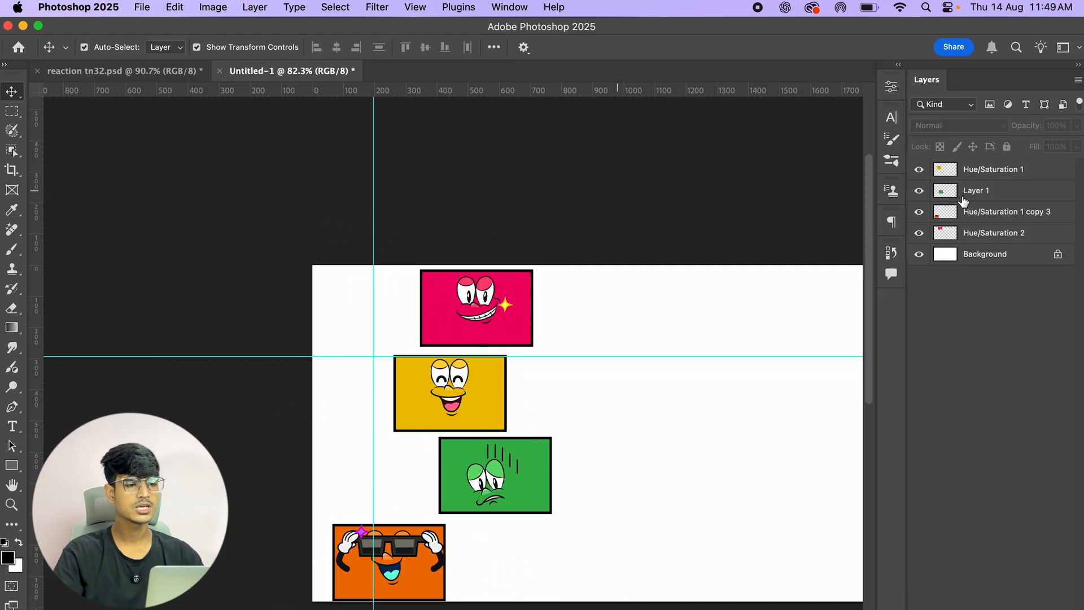
{"action": "left_click", "coordinate": [1014, 175]}
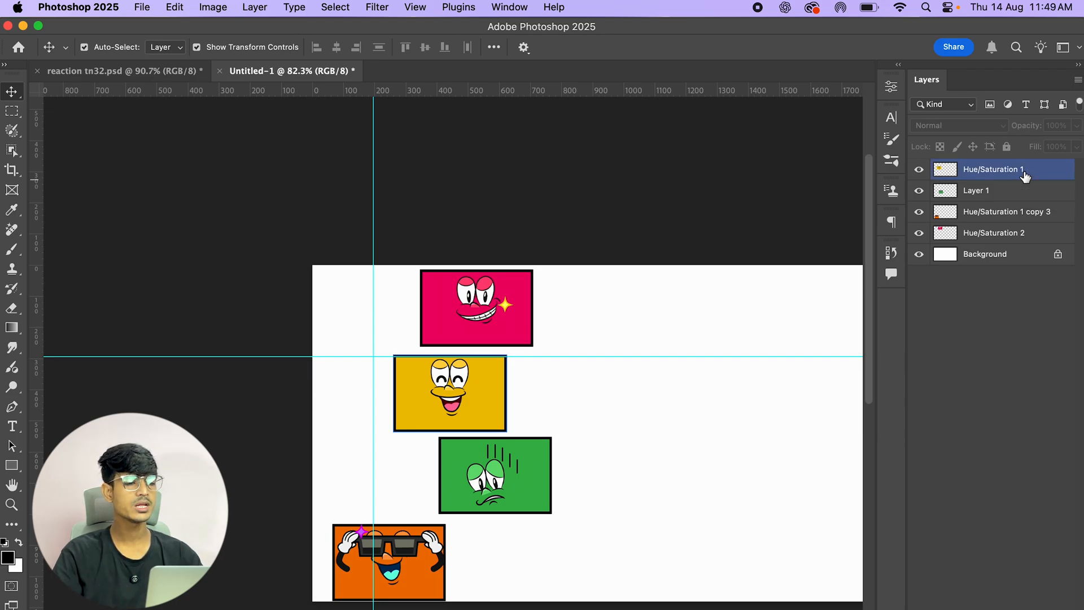
{"action": "left_click", "coordinate": [1025, 176]}
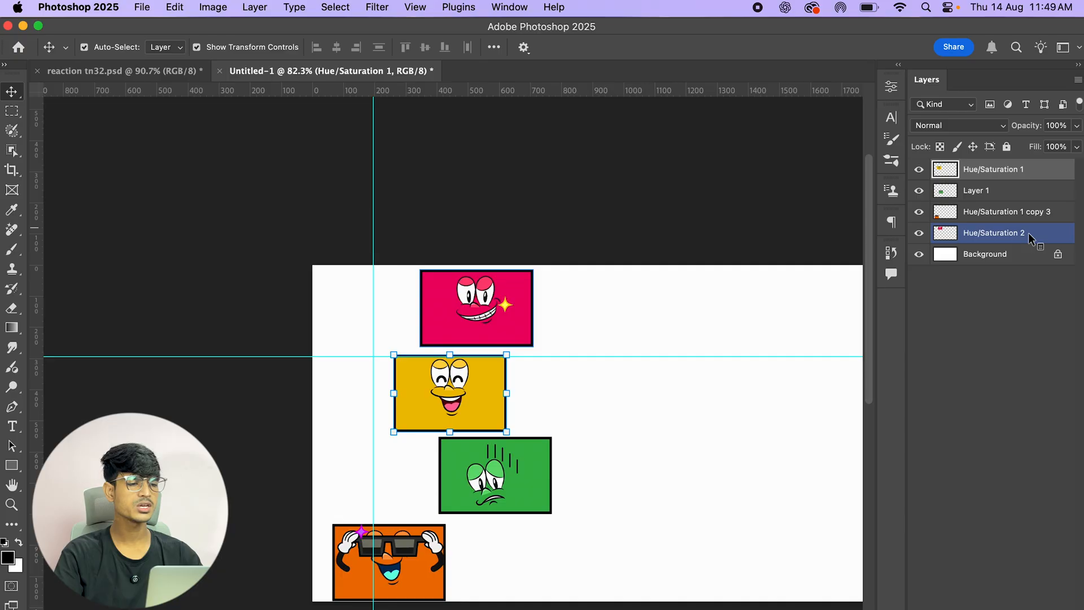
{"action": "right_click", "coordinate": [1027, 233]}
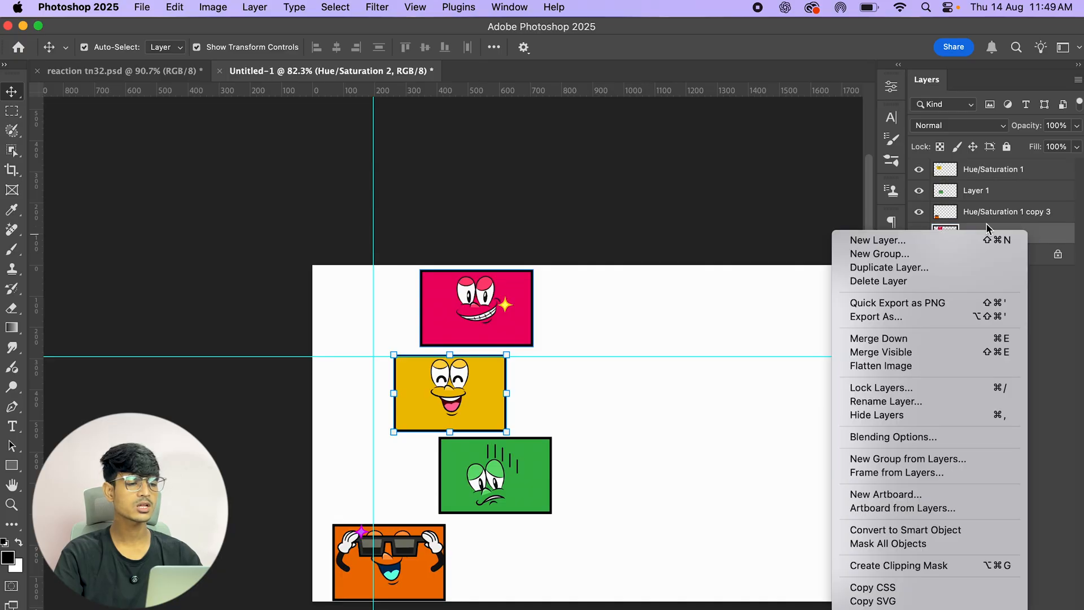
{"action": "left_click", "coordinate": [1047, 179]}
{"action": "left_click", "coordinate": [1044, 171]}
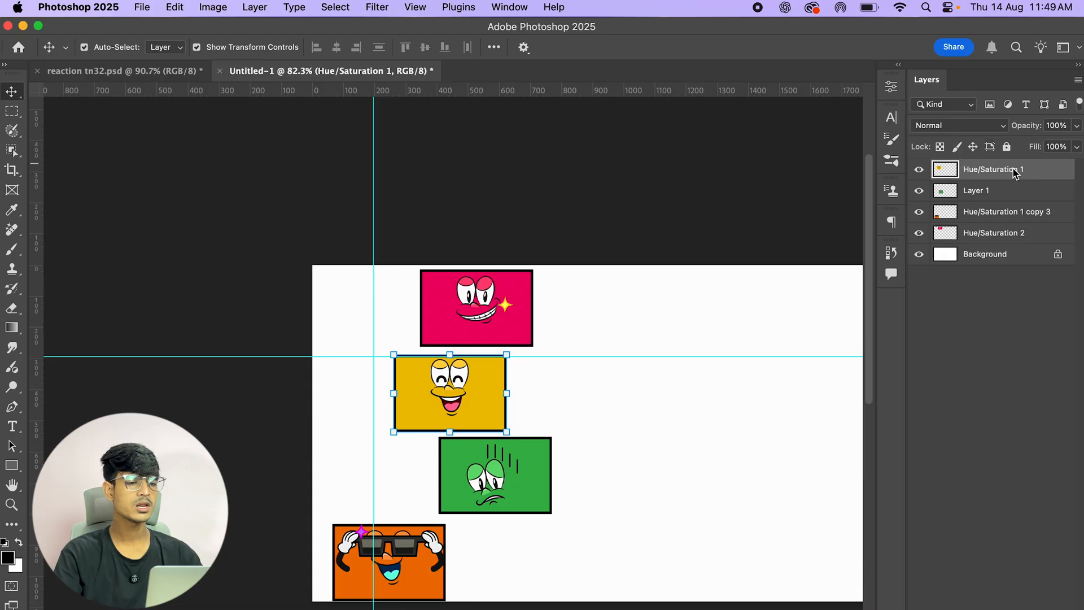
{"action": "left_click", "coordinate": [1024, 237]}
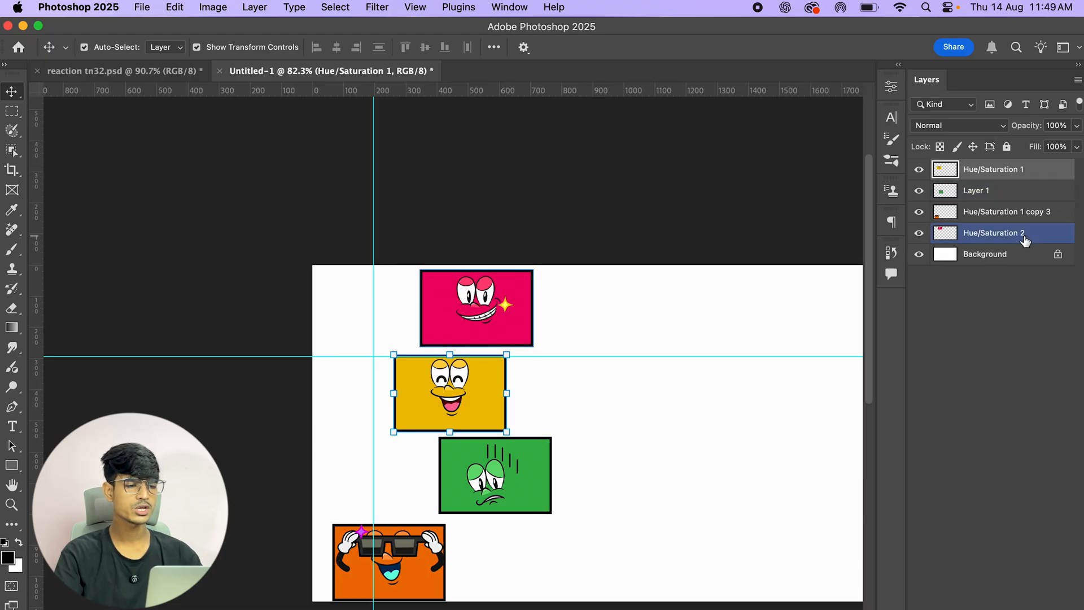
{"action": "left_click", "coordinate": [1024, 238], "text": "shift"}
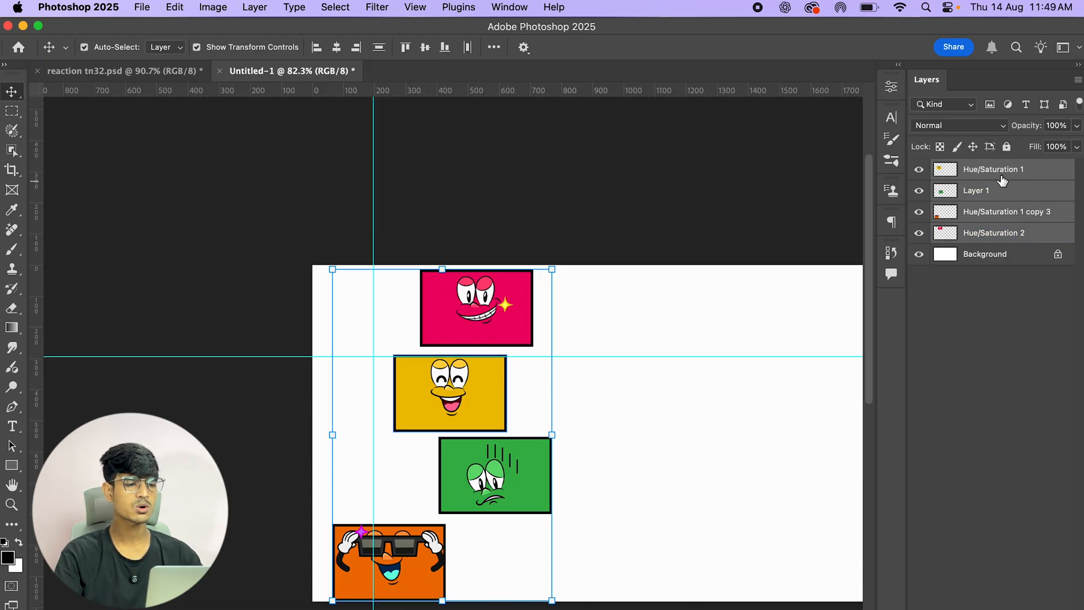
{"action": "left_click", "coordinate": [1032, 178]}
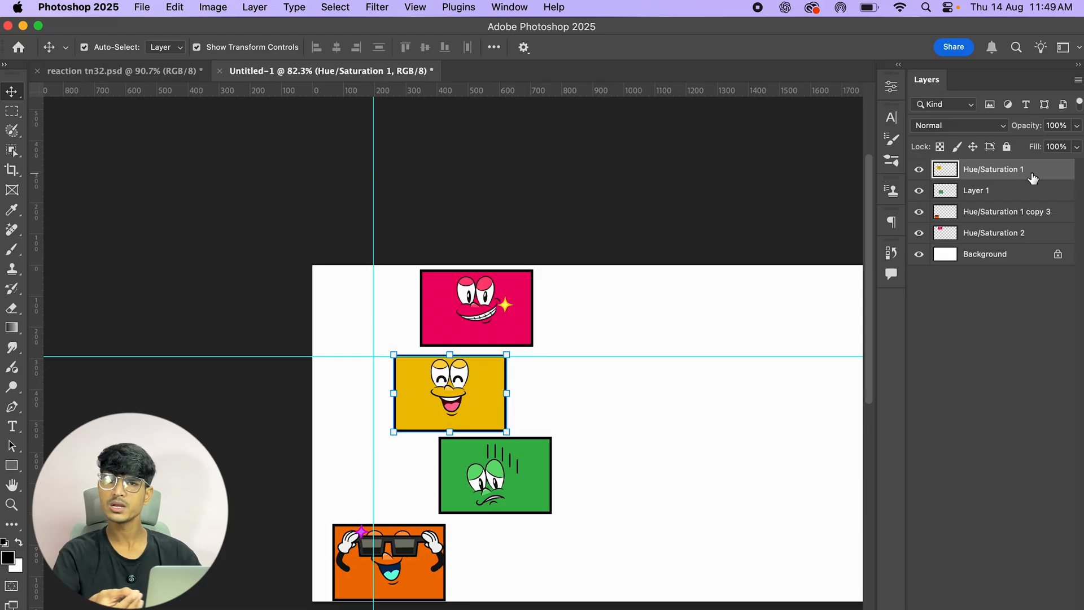
{"action": "left_click", "coordinate": [1027, 193]}
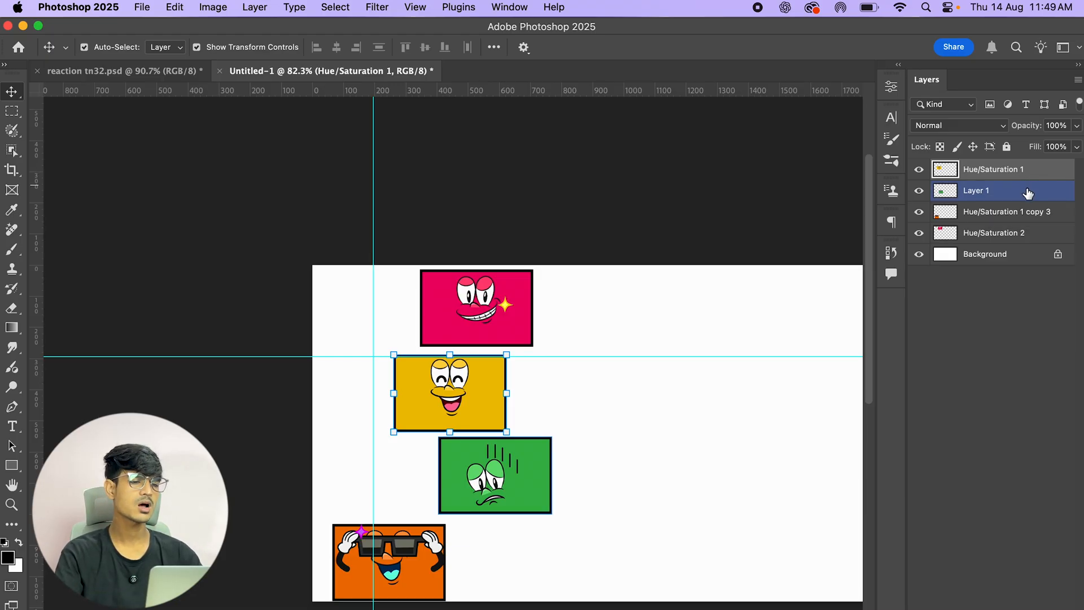
{"action": "left_click", "coordinate": [1030, 195], "text": "super"}
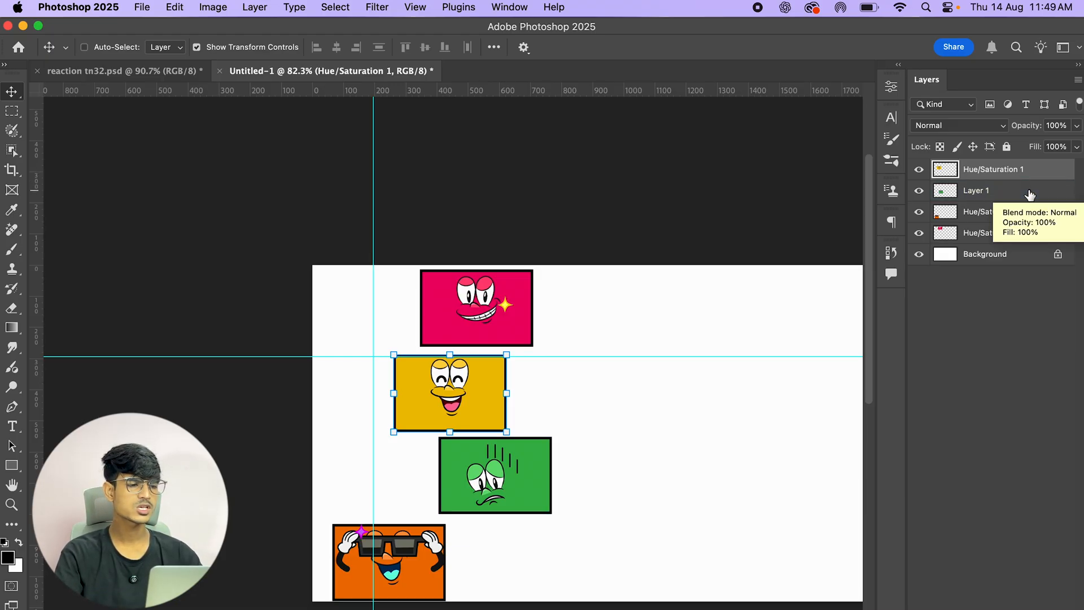
Step: Select all four cards and align their left edges
{"action": "left_click", "coordinate": [1030, 195], "text": "super"}
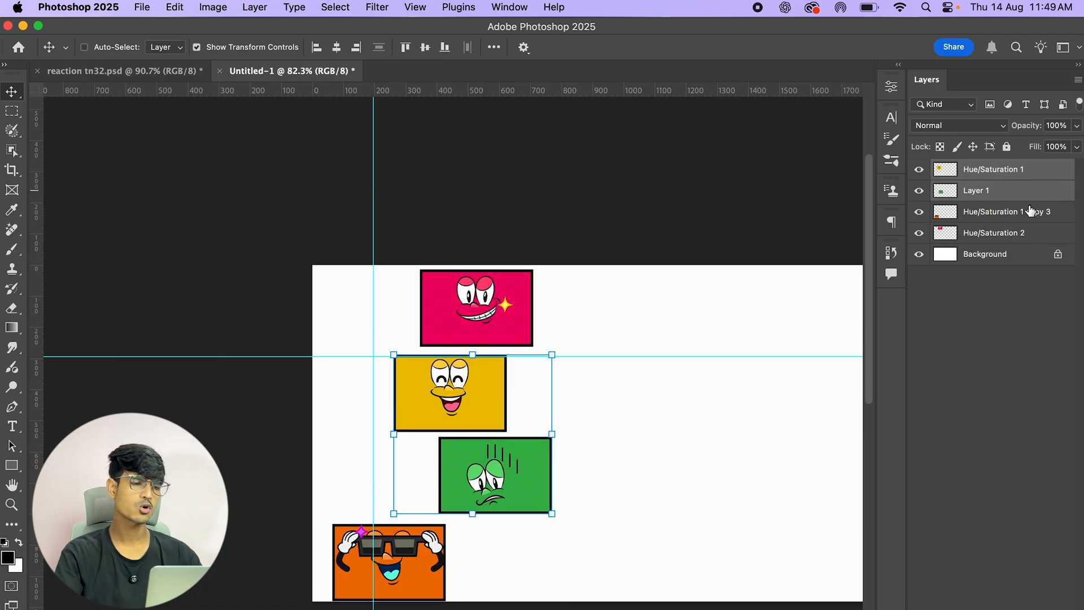
{"action": "left_click", "coordinate": [1032, 212], "text": "super"}
{"action": "left_click", "coordinate": [1028, 238], "text": "super"}
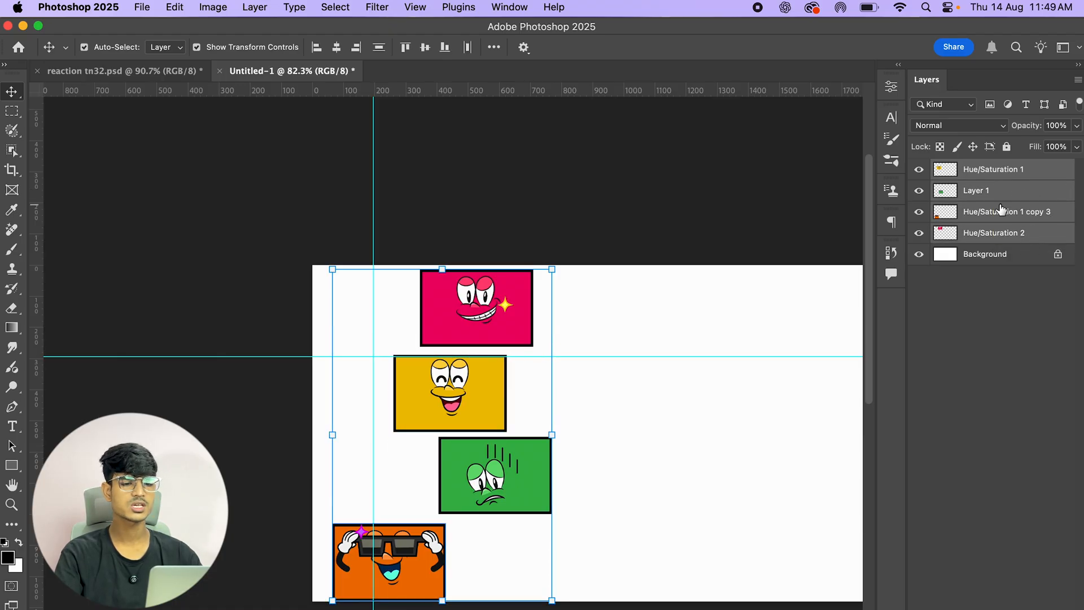
{"action": "left_click", "coordinate": [305, 206]}
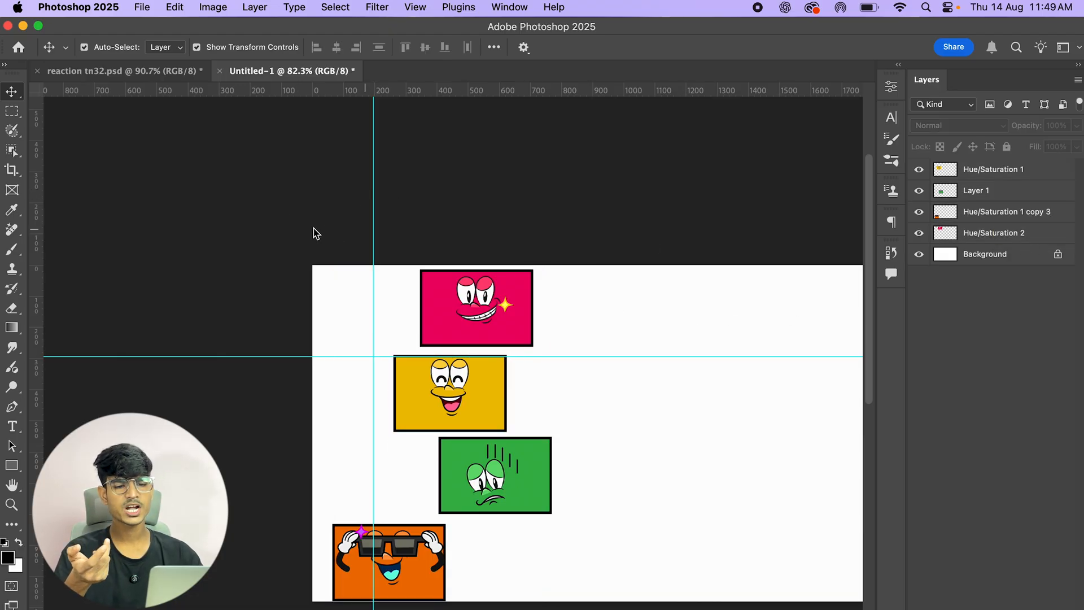
{"action": "left_click_drag", "start_coordinate": [243, 186], "coordinate": [646, 607]}
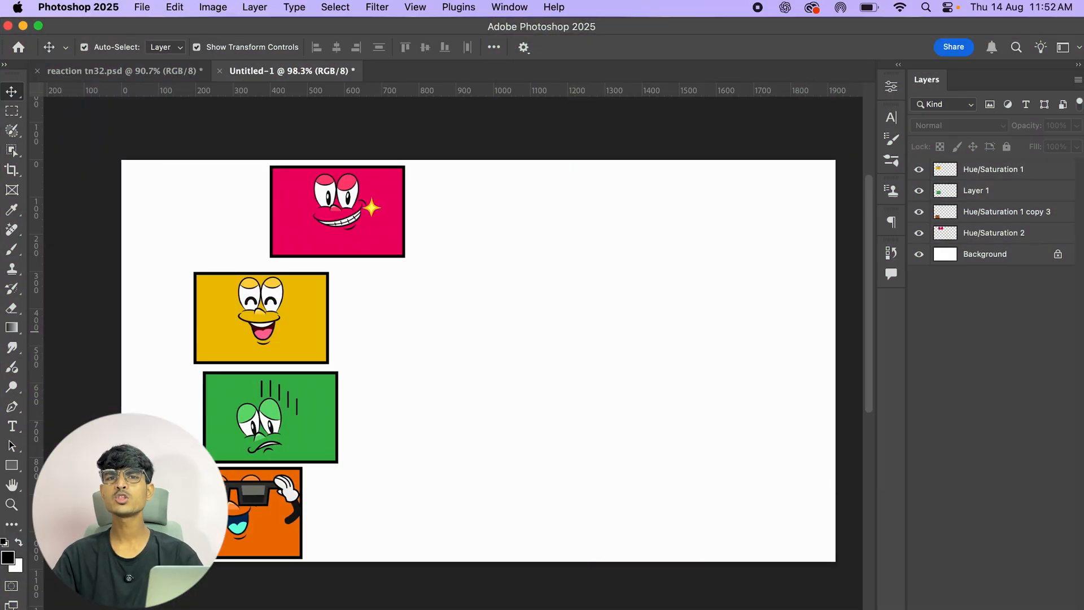
{"action": "left_click", "coordinate": [322, 353]}
{"action": "left_click", "coordinate": [985, 356]}
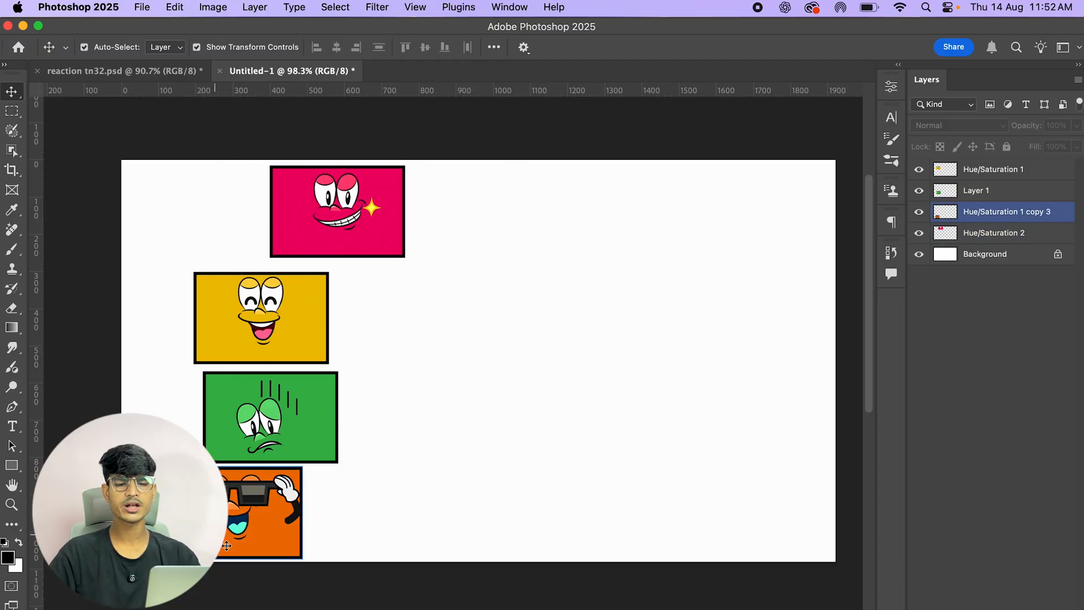
{"action": "left_click_drag", "start_coordinate": [93, 150], "coordinate": [404, 557]}
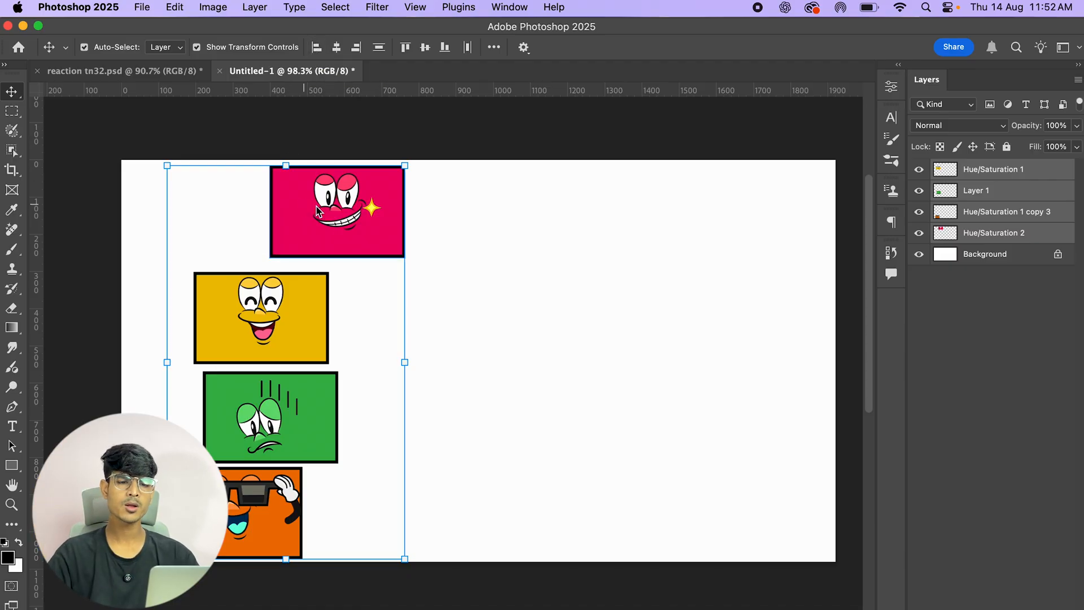
{"action": "left_click", "coordinate": [317, 49]}
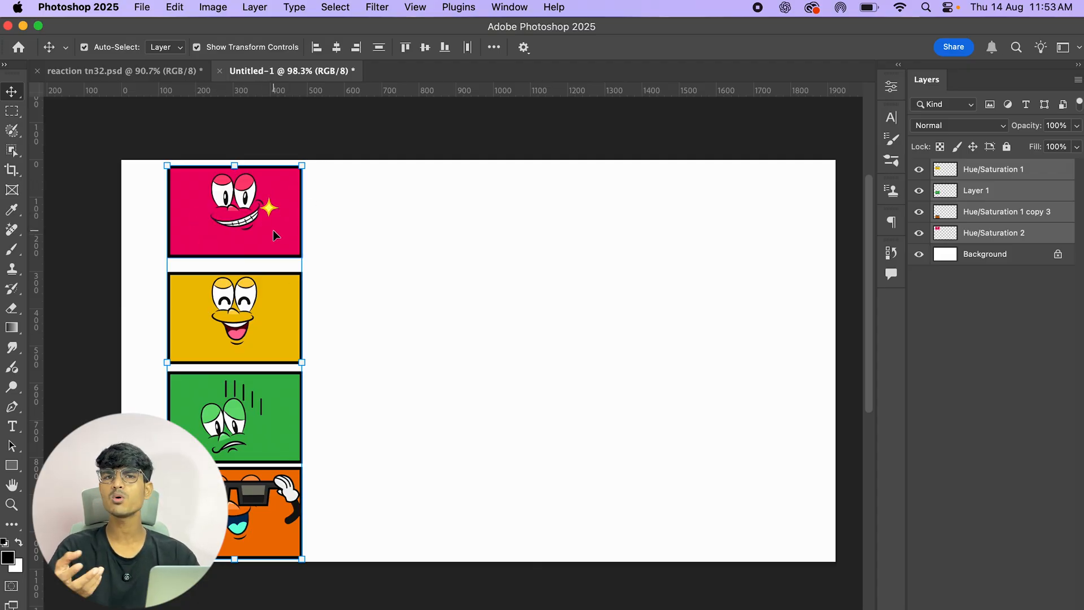
Step: Scale the pink card up to 111.8% of its size
{"action": "left_click", "coordinate": [501, 114]}
{"action": "left_click", "coordinate": [263, 218]}
{"action": "left_click_drag", "start_coordinate": [302, 210], "coordinate": [319, 211]}
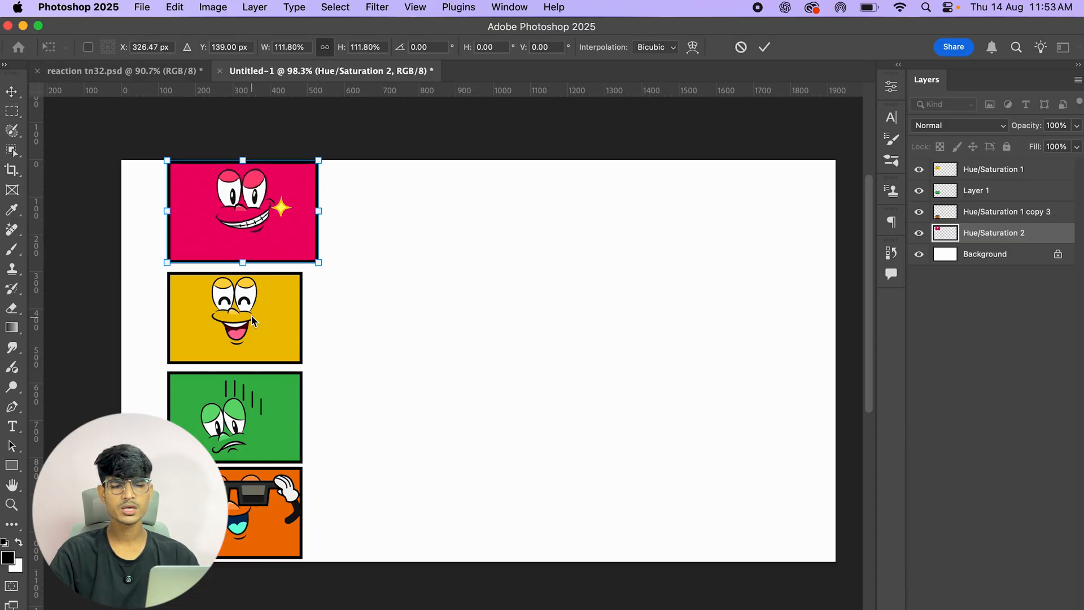
{"action": "left_click", "coordinate": [764, 47]}
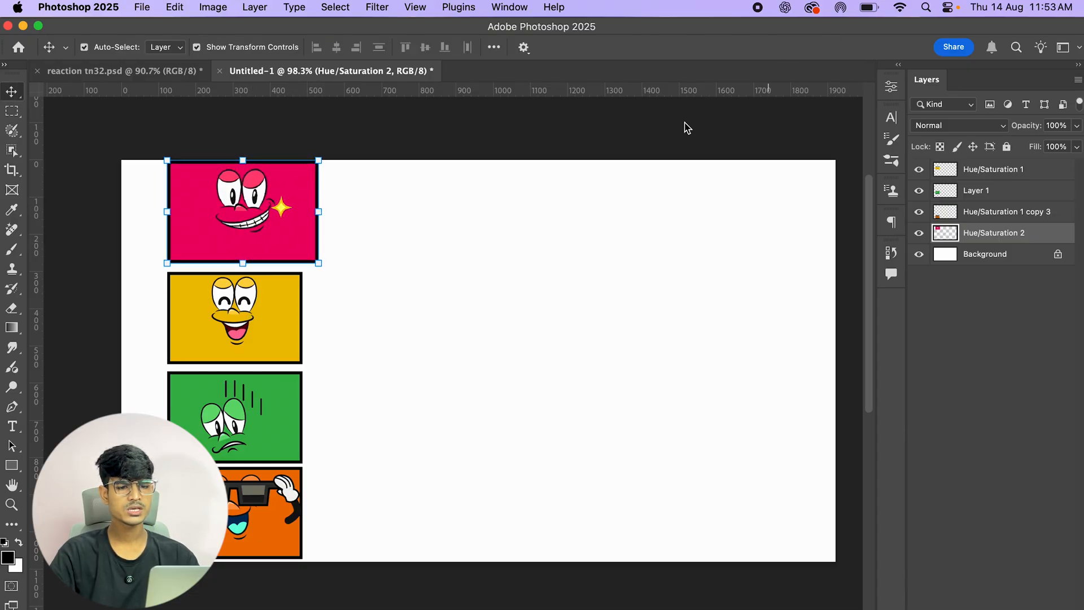
Step: Scale the green card down slightly by pulling in its right edge
{"action": "left_click", "coordinate": [262, 390]}
{"action": "left_click_drag", "start_coordinate": [300, 416], "coordinate": [288, 416]}
{"action": "left_click", "coordinate": [764, 47]}
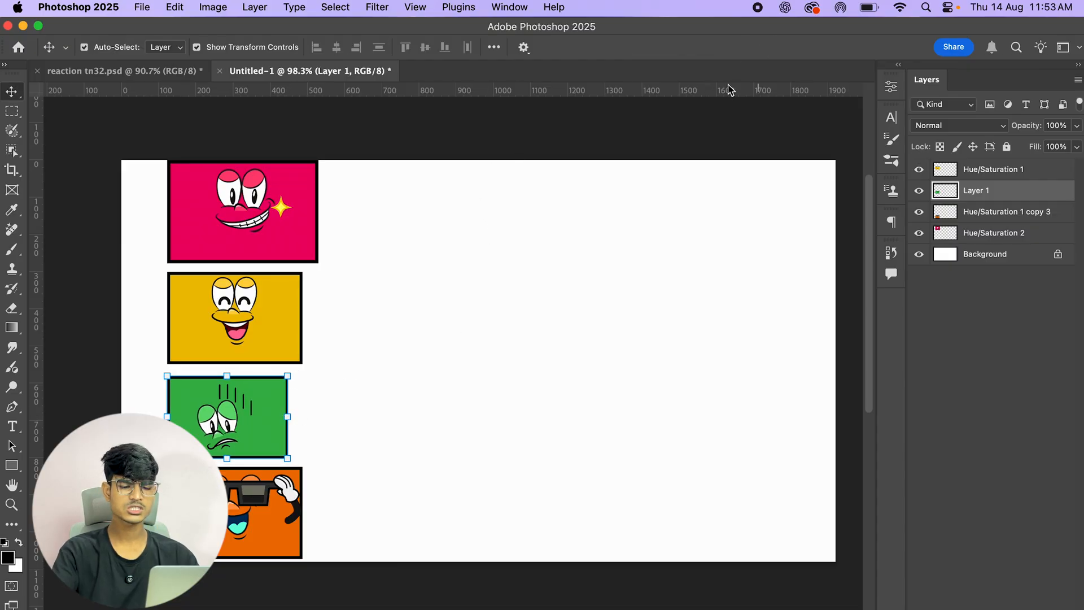
Step: Try staggering the cards again by shifting the pink, green and orange cards right and the yellow card slightly
{"action": "left_click", "coordinate": [1040, 172]}
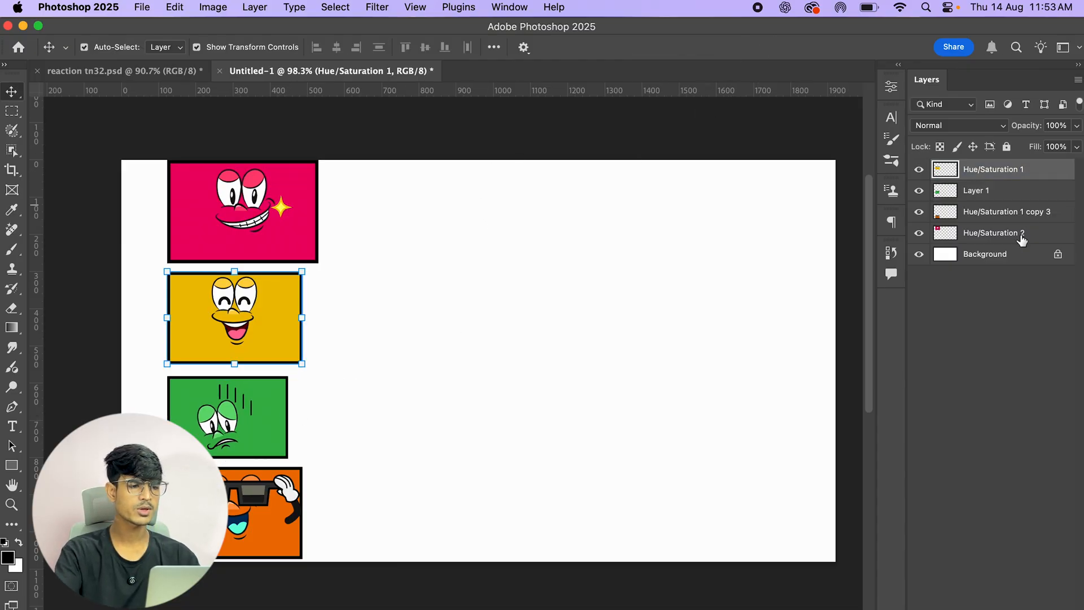
{"action": "left_click", "coordinate": [1023, 234], "text": "shift"}
{"action": "left_click_drag", "start_coordinate": [222, 209], "coordinate": [326, 208]}
{"action": "left_click", "coordinate": [983, 177]}
{"action": "left_click_drag", "start_coordinate": [316, 322], "coordinate": [291, 320]}
{"action": "left_click_drag", "start_coordinate": [327, 401], "coordinate": [327, 401]}
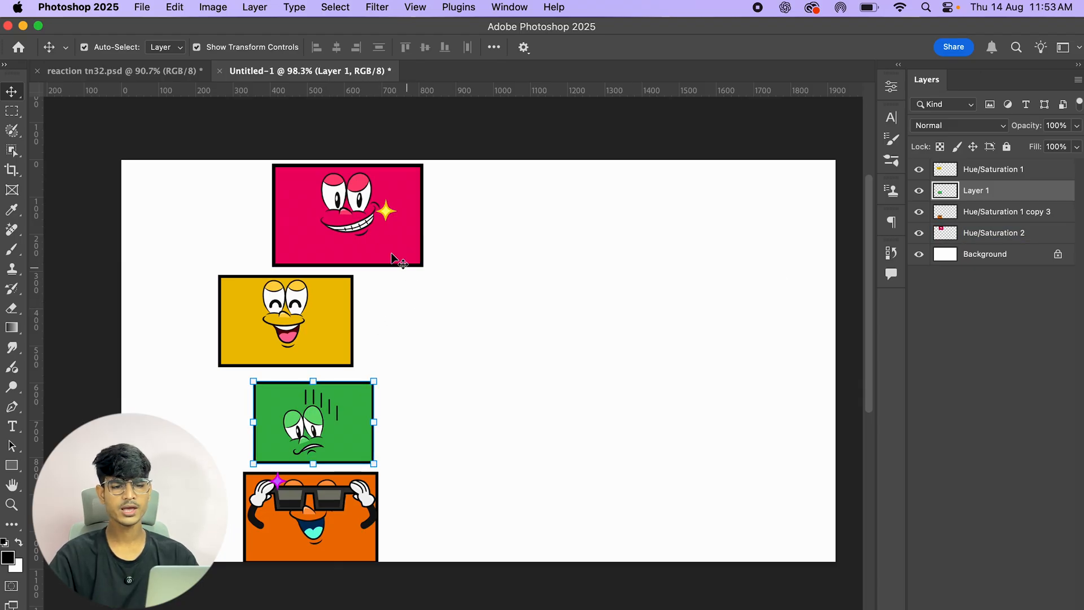
Step: Select all four cards and align their left edges again
{"action": "left_click_drag", "start_coordinate": [1011, 169], "coordinate": [1035, 234]}
{"action": "left_click", "coordinate": [1035, 236], "text": "shift"}
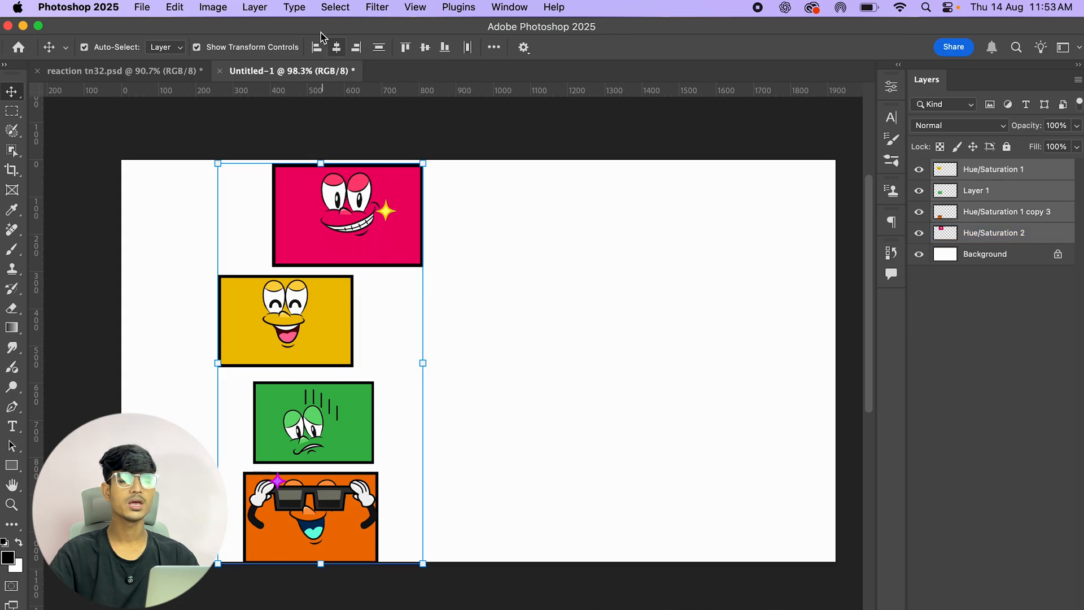
{"action": "left_click", "coordinate": [314, 48]}
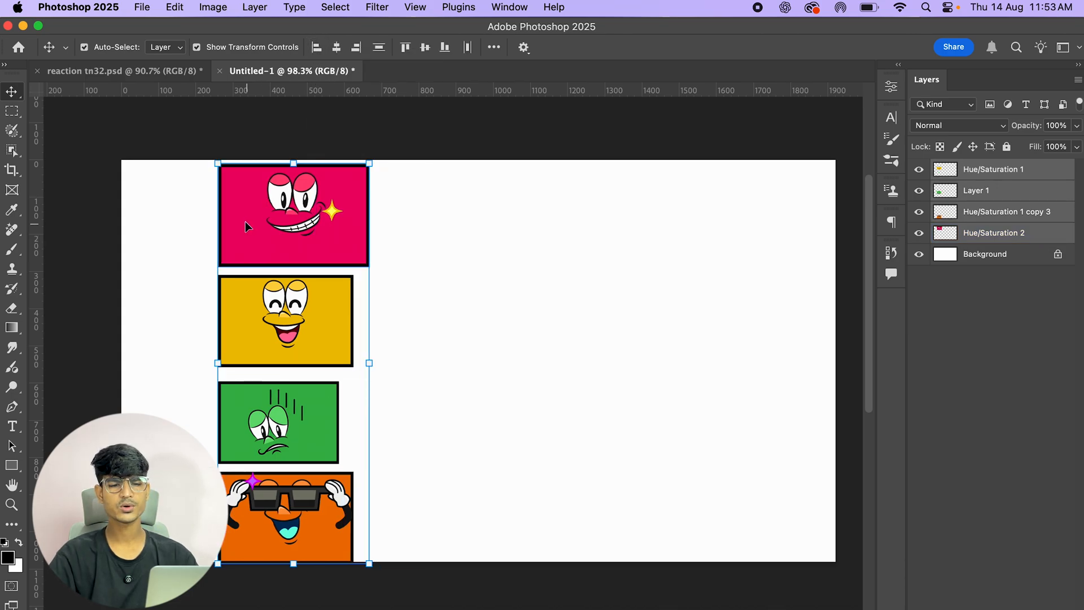
Step: Select all four cards and align their right edges
{"action": "scroll", "coordinate": [225, 329], "scroll_direction": "up", "scroll_amount": 4}
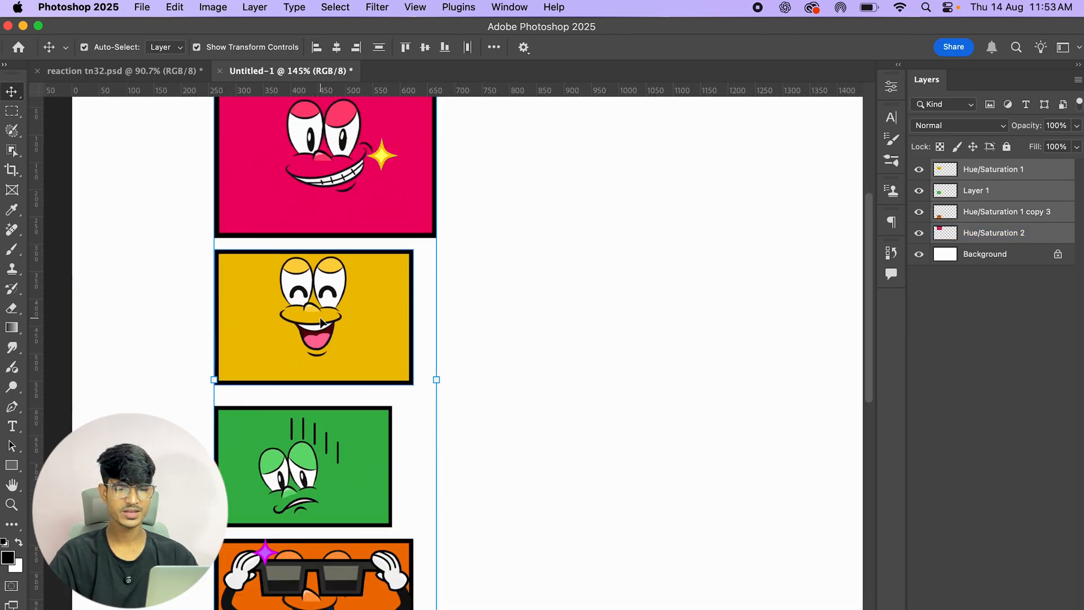
{"action": "scroll", "coordinate": [319, 317], "scroll_direction": "down", "scroll_amount": 2}
{"action": "left_click", "coordinate": [85, 161]}
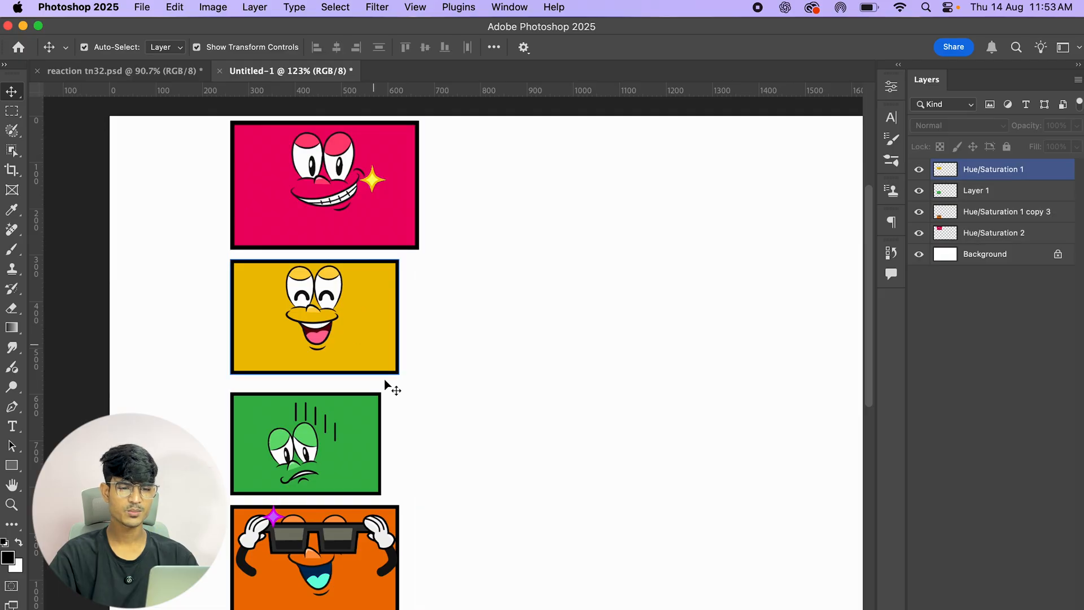
{"action": "left_click", "coordinate": [335, 201]}
{"action": "left_click", "coordinate": [340, 112]}
{"action": "left_click", "coordinate": [364, 153]}
{"action": "left_click", "coordinate": [168, 111]}
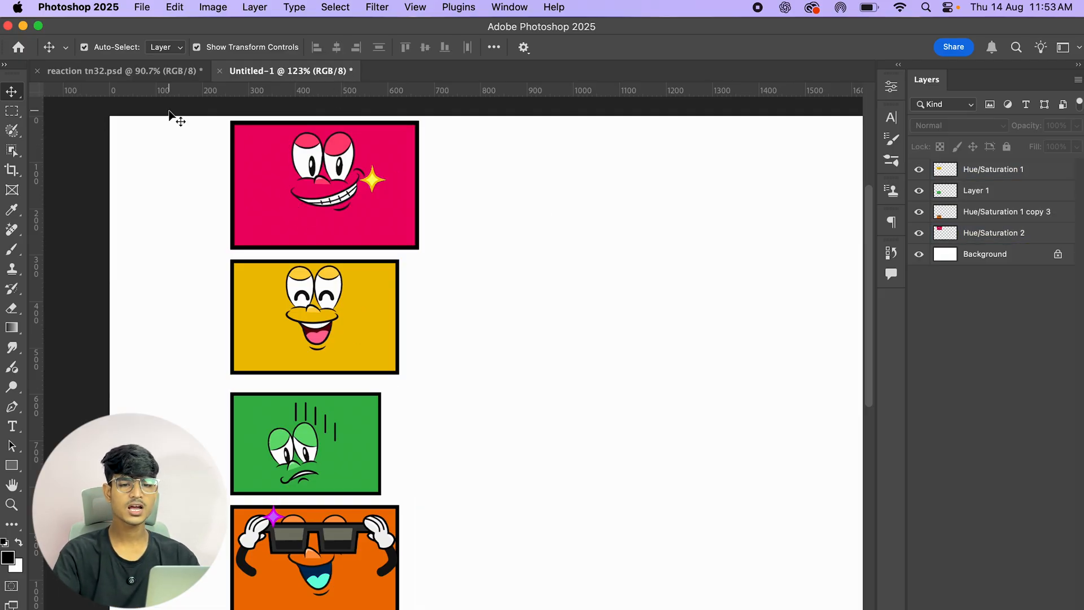
{"action": "left_click", "coordinate": [250, 142]}
{"action": "left_click", "coordinate": [152, 97]}
{"action": "left_click_drag", "start_coordinate": [114, 132], "coordinate": [551, 584]}
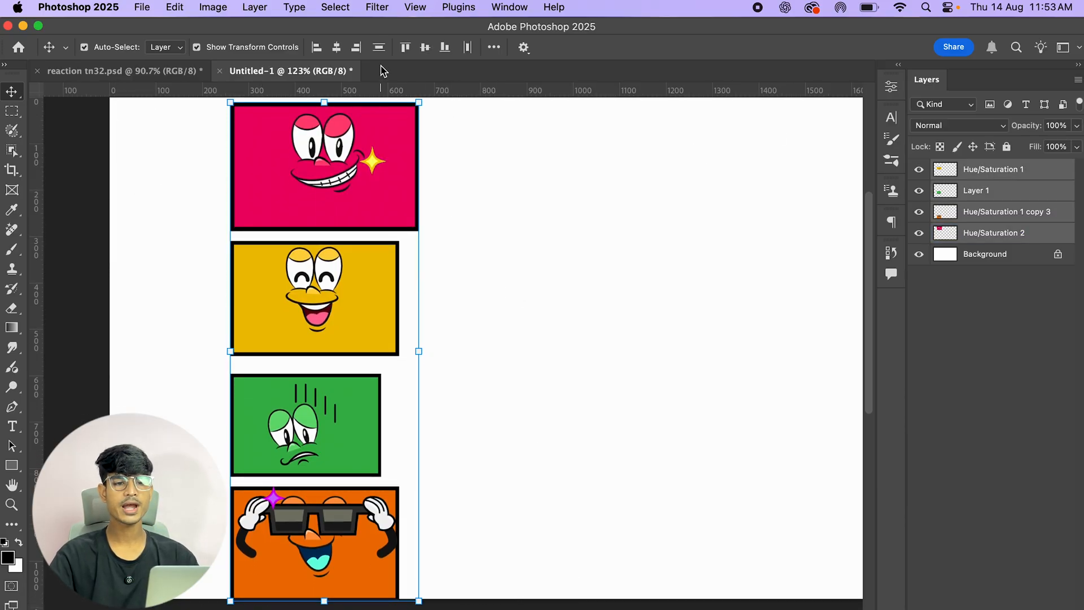
{"action": "scroll", "coordinate": [347, 187], "scroll_direction": "down", "scroll_amount": 3}
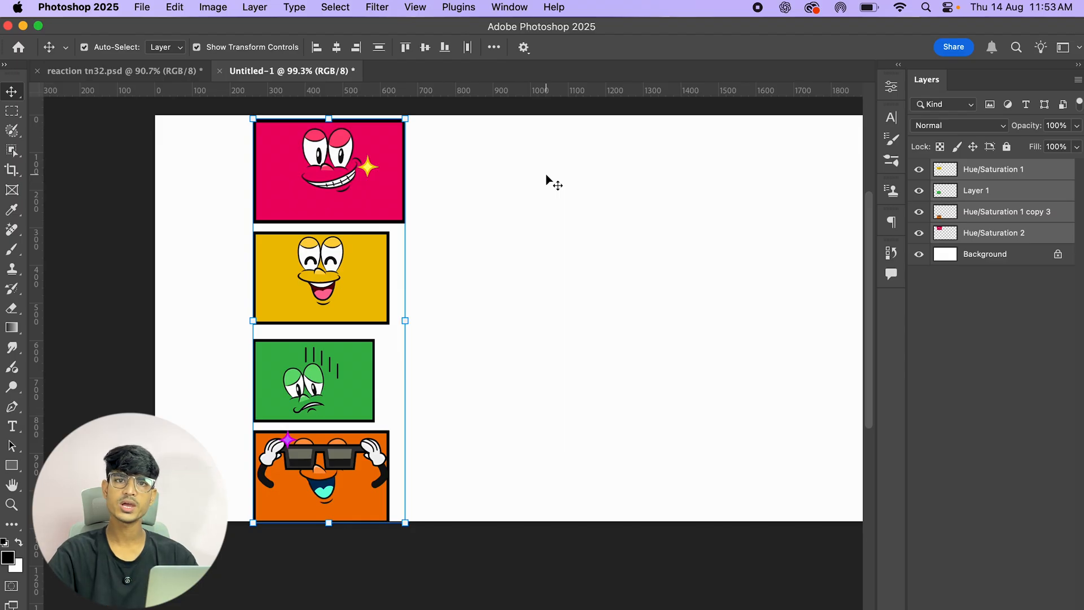
{"action": "left_click", "coordinate": [360, 57]}
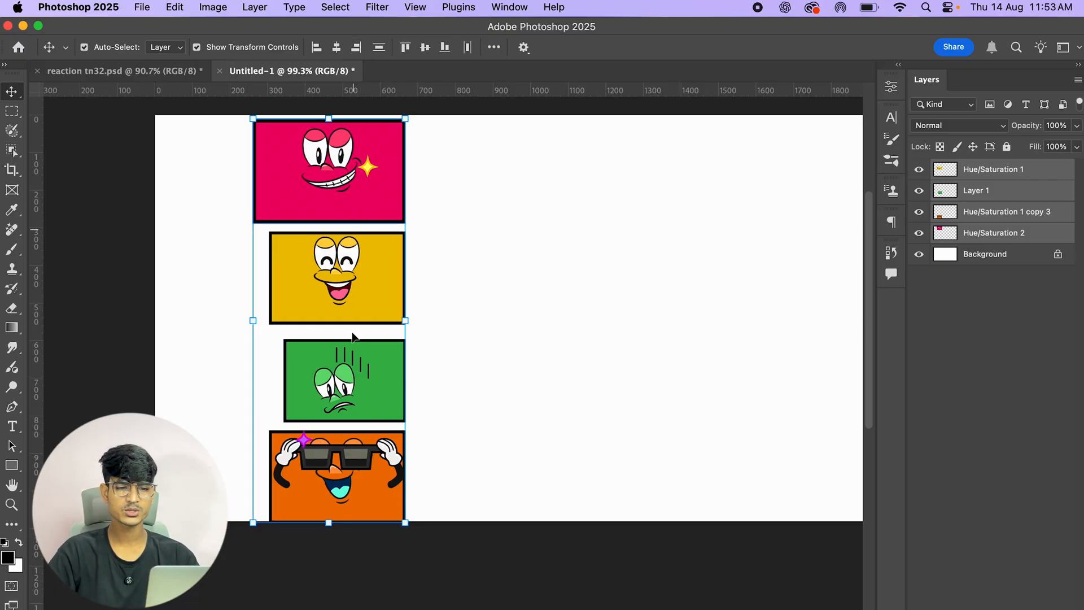
Step: Align the horizontal centres of the four selected cards
{"action": "scroll", "coordinate": [402, 179], "scroll_direction": "up", "scroll_amount": 3}
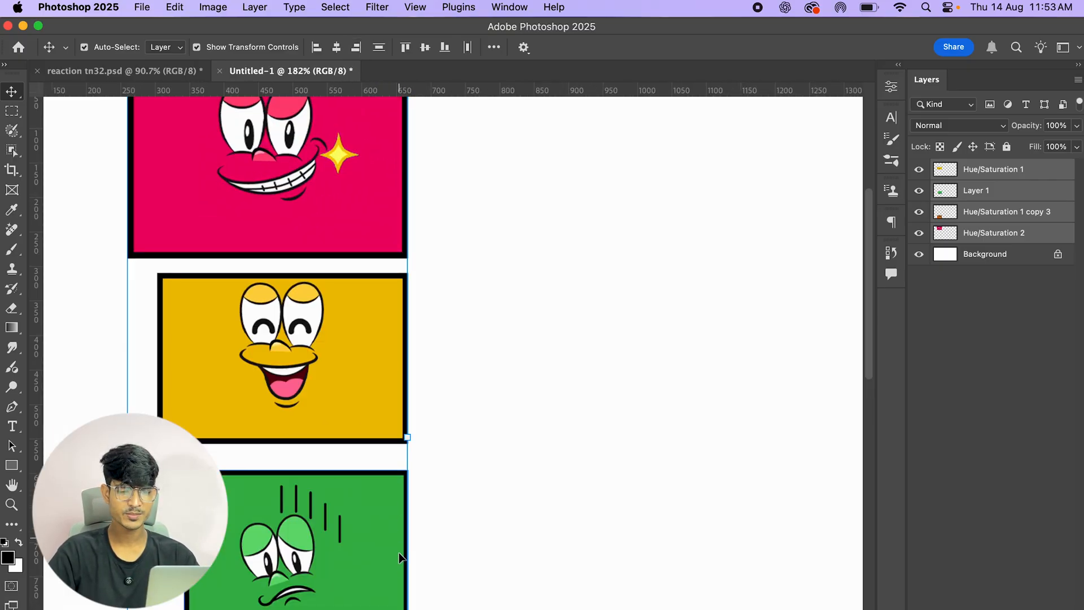
{"action": "scroll", "coordinate": [403, 324], "scroll_direction": "down", "scroll_amount": 5}
{"action": "left_click_drag", "start_coordinate": [461, 502], "coordinate": [460, 368]}
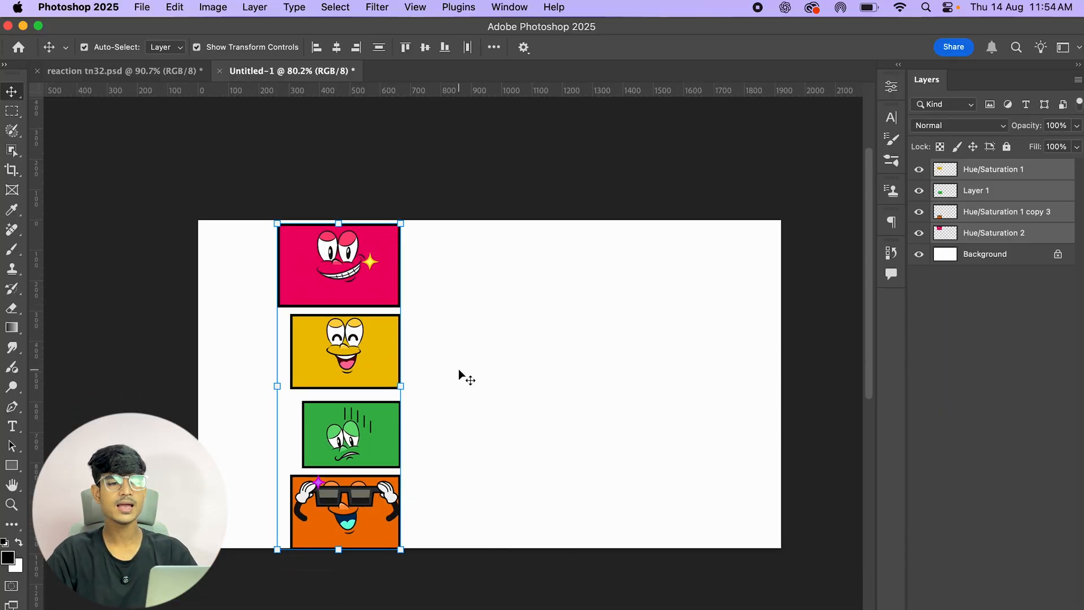
{"action": "left_click", "coordinate": [344, 50]}
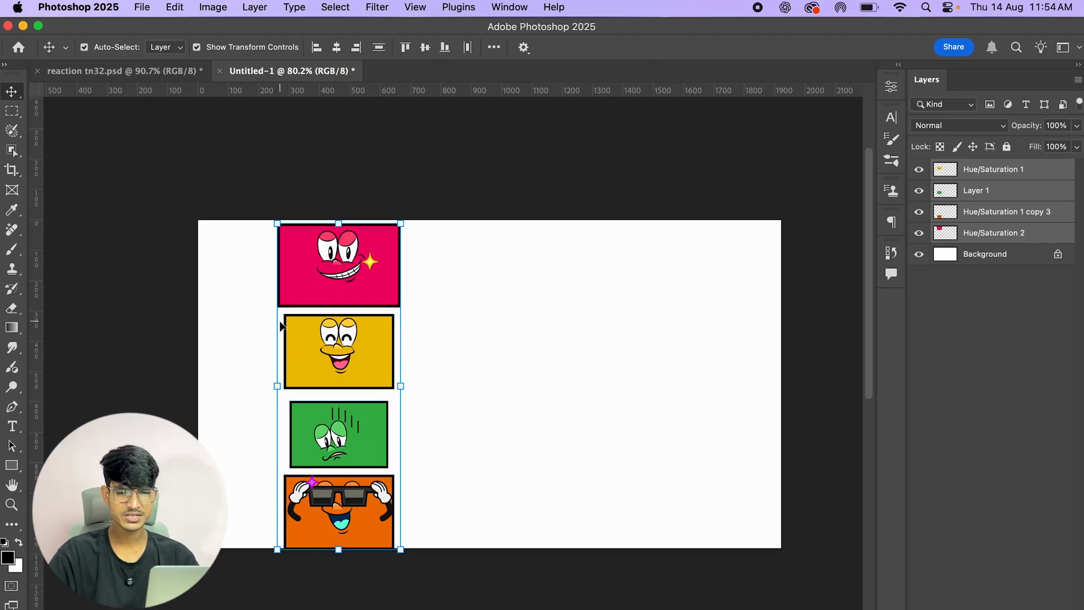
Step: Nudge the pink and orange cards slightly downward
{"action": "scroll", "coordinate": [280, 325], "scroll_direction": "up", "scroll_amount": 2}
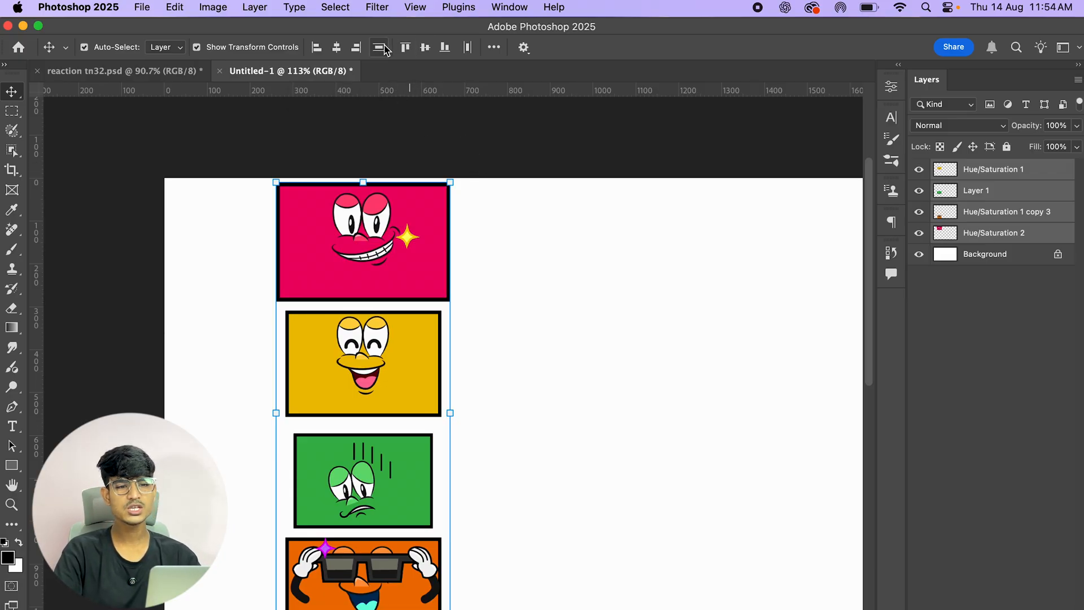
{"action": "scroll", "coordinate": [384, 144], "scroll_direction": "down", "scroll_amount": 2}
{"action": "left_click", "coordinate": [1061, 167]}
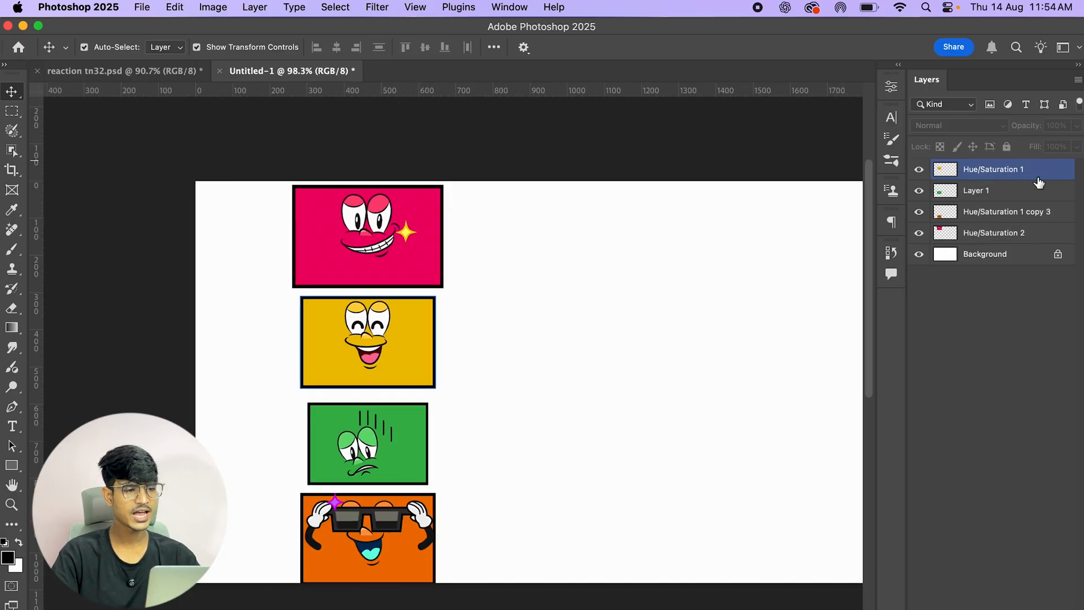
{"action": "left_click_drag", "start_coordinate": [394, 239], "coordinate": [392, 249]}
{"action": "left_click_drag", "start_coordinate": [408, 447], "coordinate": [407, 452]}
{"action": "left_click", "coordinate": [395, 359]}
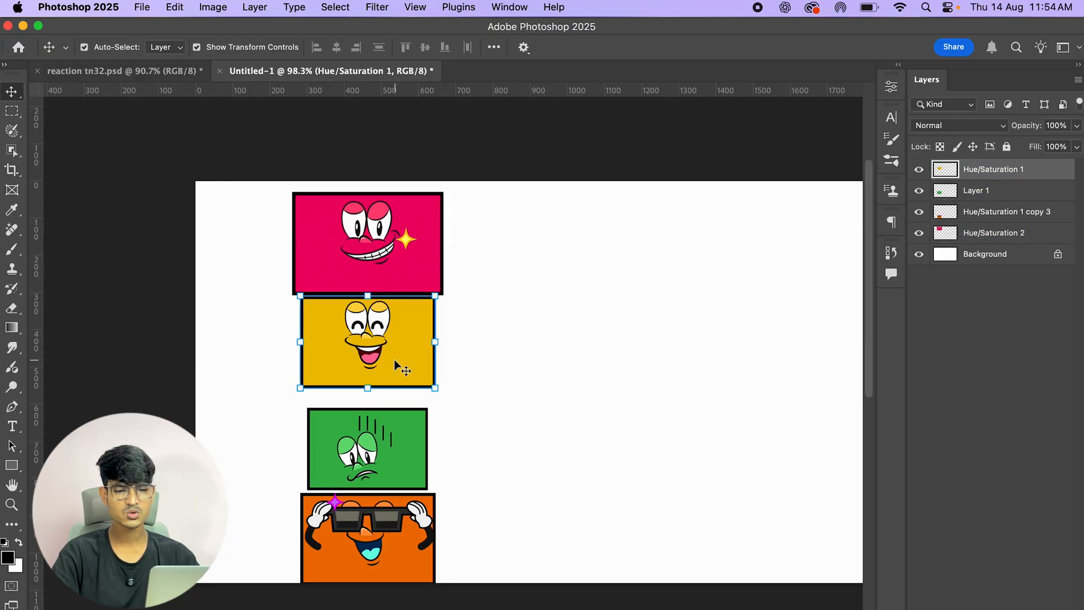
Step: Select all four cards and distribute them evenly by their vertical centres
{"action": "left_click", "coordinate": [355, 504]}
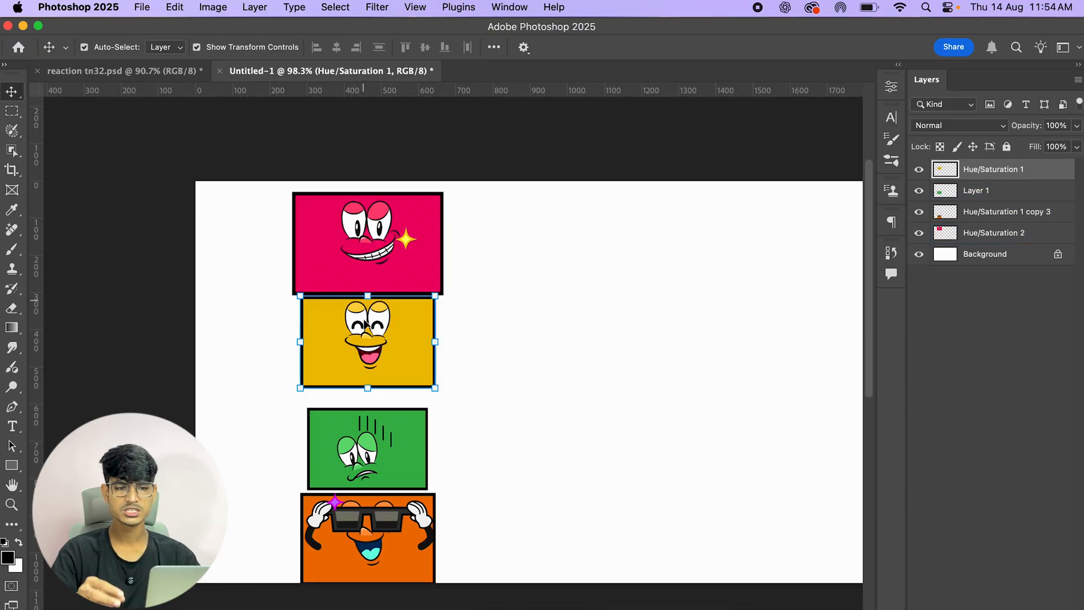
{"action": "left_click", "coordinate": [454, 164]}
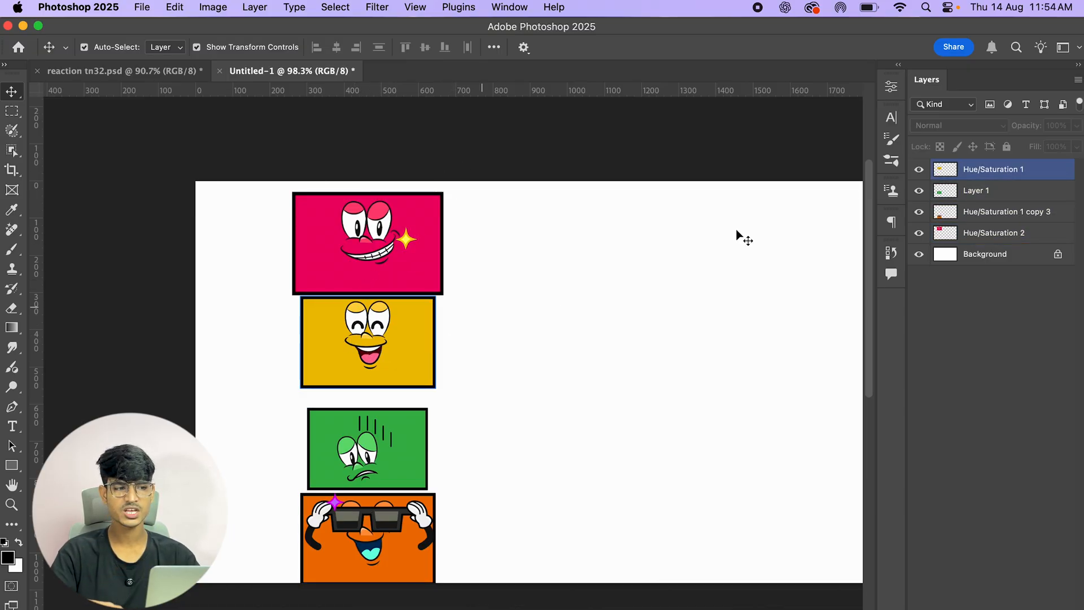
{"action": "left_click", "coordinate": [947, 170]}
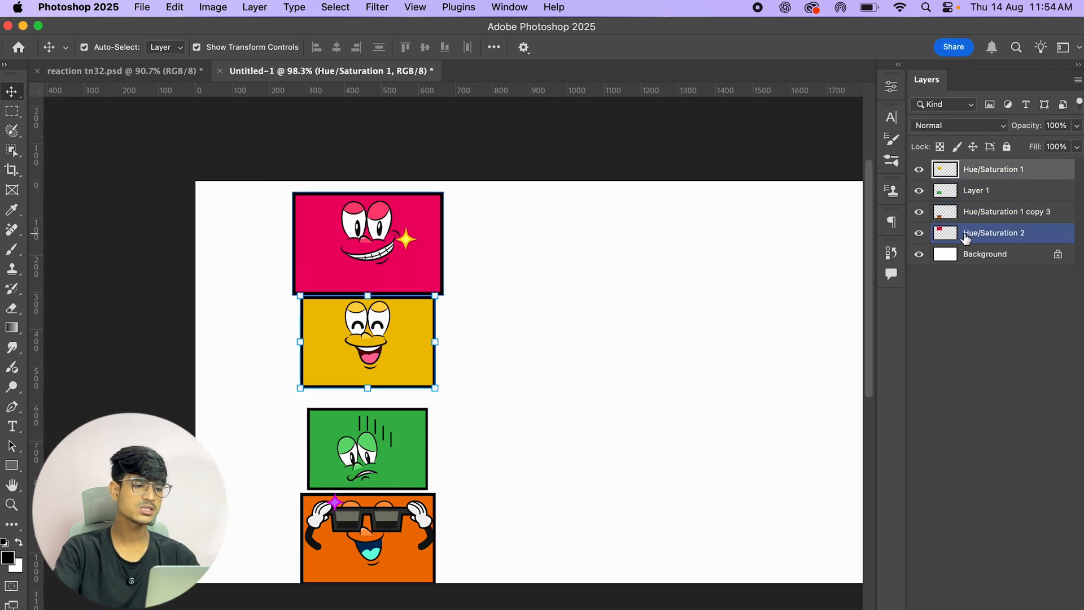
{"action": "left_click", "coordinate": [970, 240], "text": "shift"}
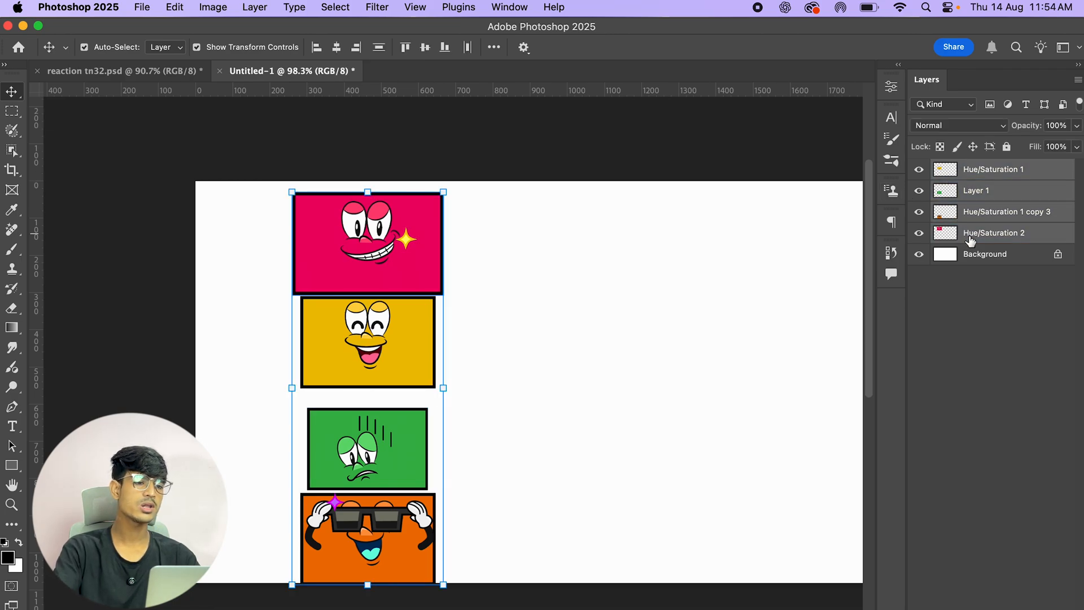
{"action": "left_click", "coordinate": [379, 49]}
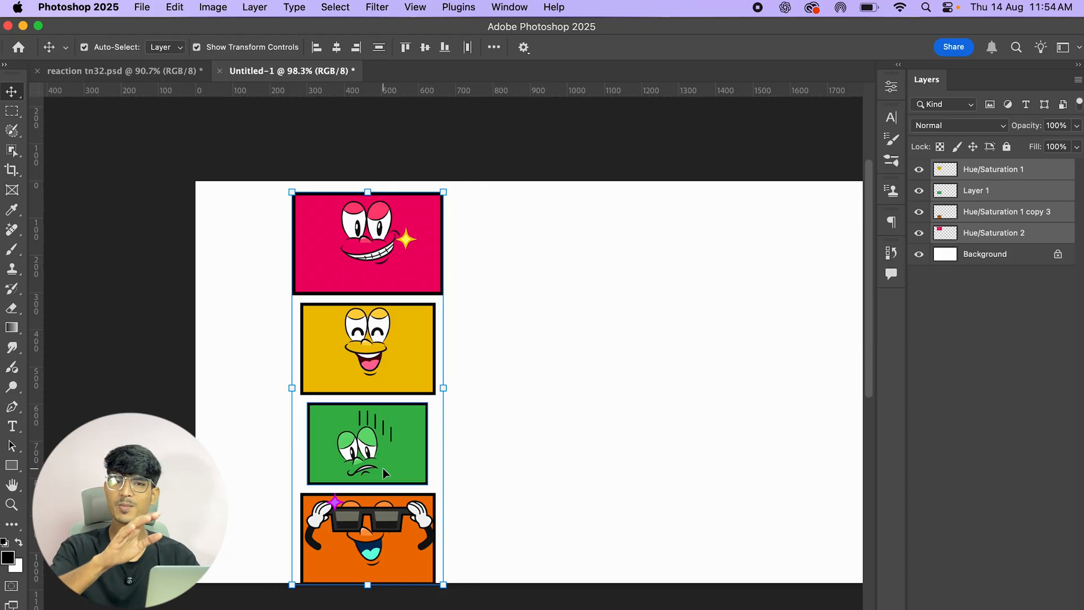
Step: Scatter the cards into a staggered horizontal row: yellow, green, orange, then pink at the right
{"action": "left_click", "coordinate": [165, 206]}
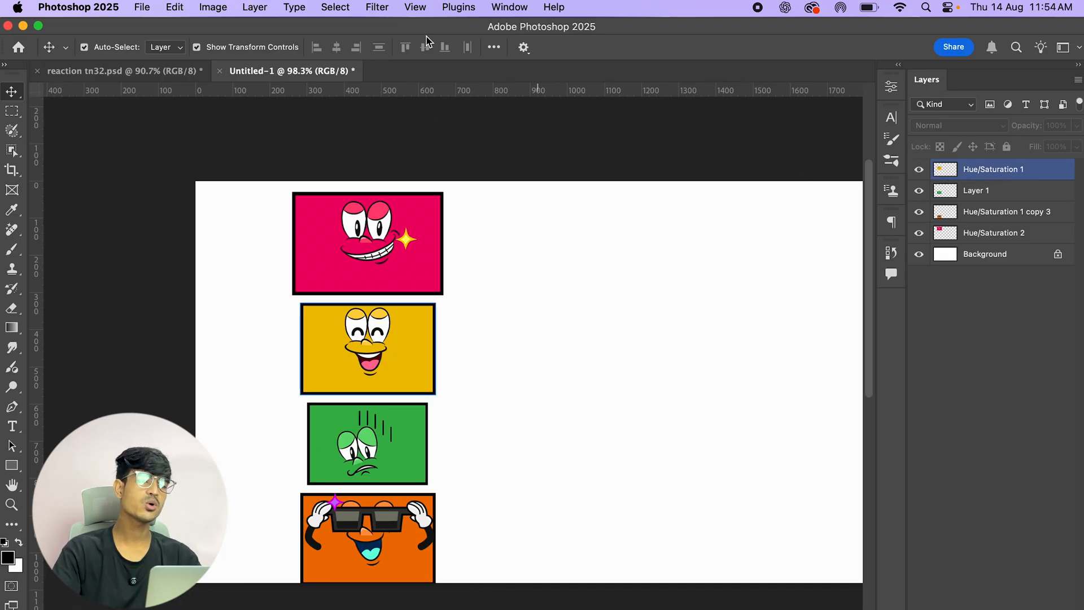
{"action": "left_click_drag", "start_coordinate": [413, 239], "coordinate": [652, 339]}
{"action": "scroll", "coordinate": [789, 350], "scroll_direction": "down", "scroll_amount": 2}
{"action": "left_click_drag", "start_coordinate": [253, 320], "coordinate": [188, 286]}
{"action": "left_click_drag", "start_coordinate": [246, 405], "coordinate": [313, 300]}
{"action": "left_click_drag", "start_coordinate": [283, 507], "coordinate": [481, 402]}
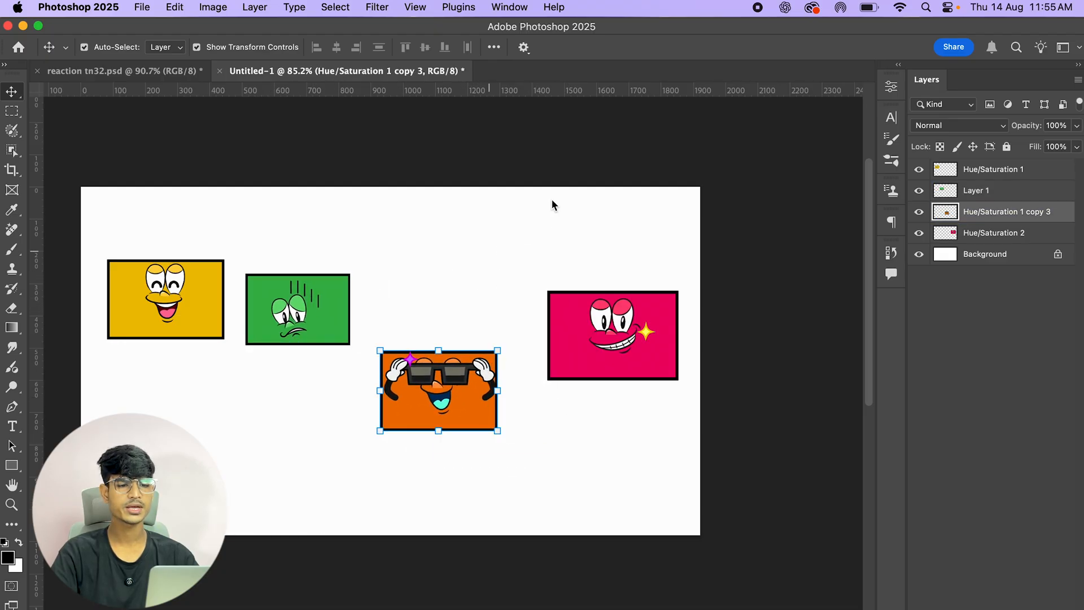
Step: Select all four card layers and align their top edges
{"action": "left_click", "coordinate": [790, 155]}
{"action": "left_click", "coordinate": [276, 326]}
{"action": "left_click", "coordinate": [552, 308]}
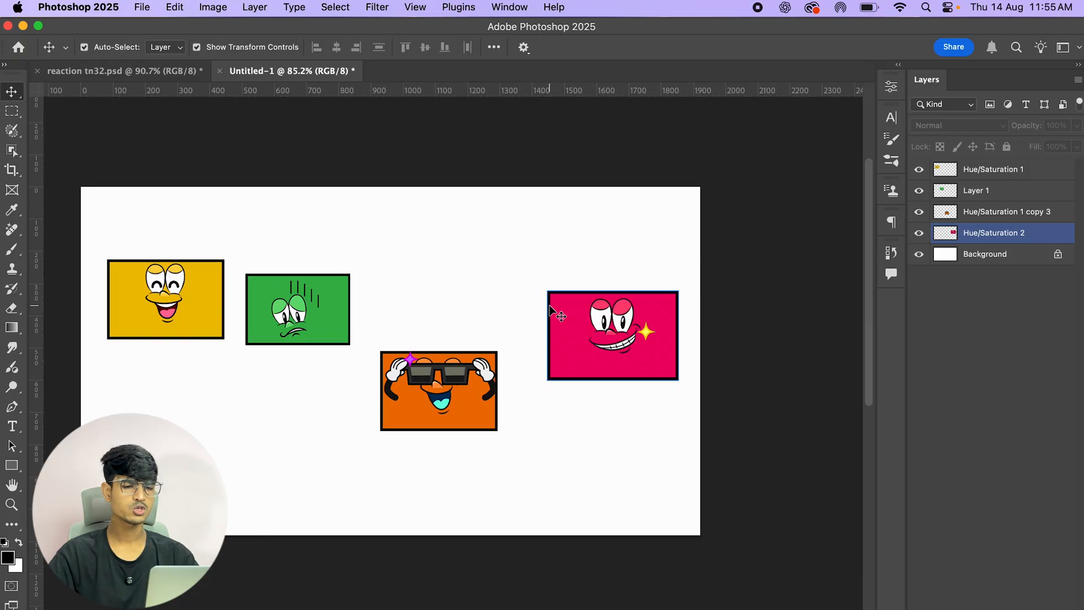
{"action": "left_click", "coordinate": [980, 171]}
{"action": "left_click", "coordinate": [994, 237], "text": "shift"}
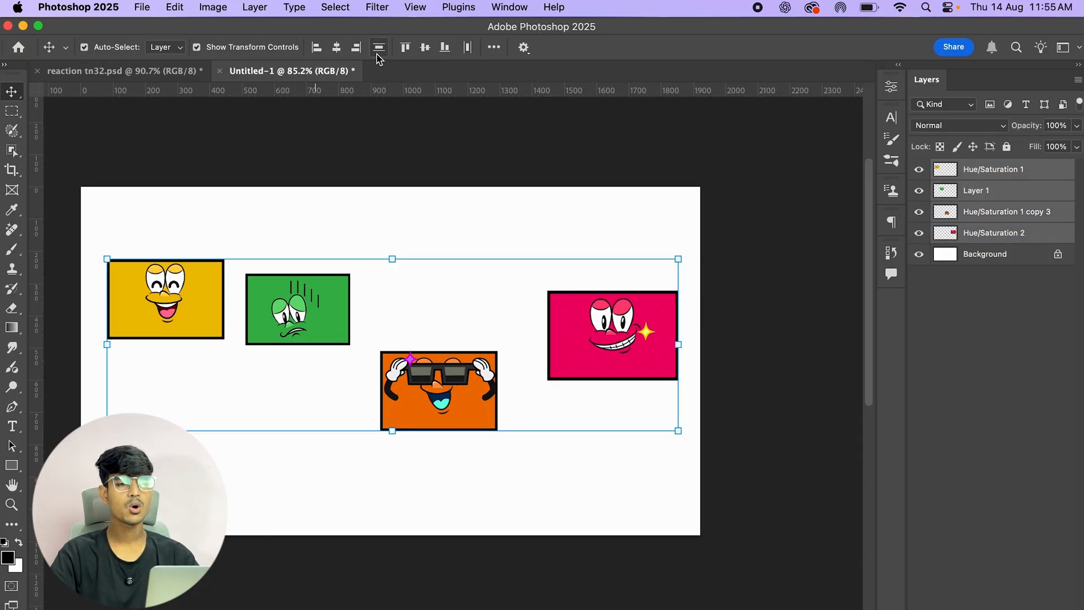
{"action": "left_click", "coordinate": [406, 50]}
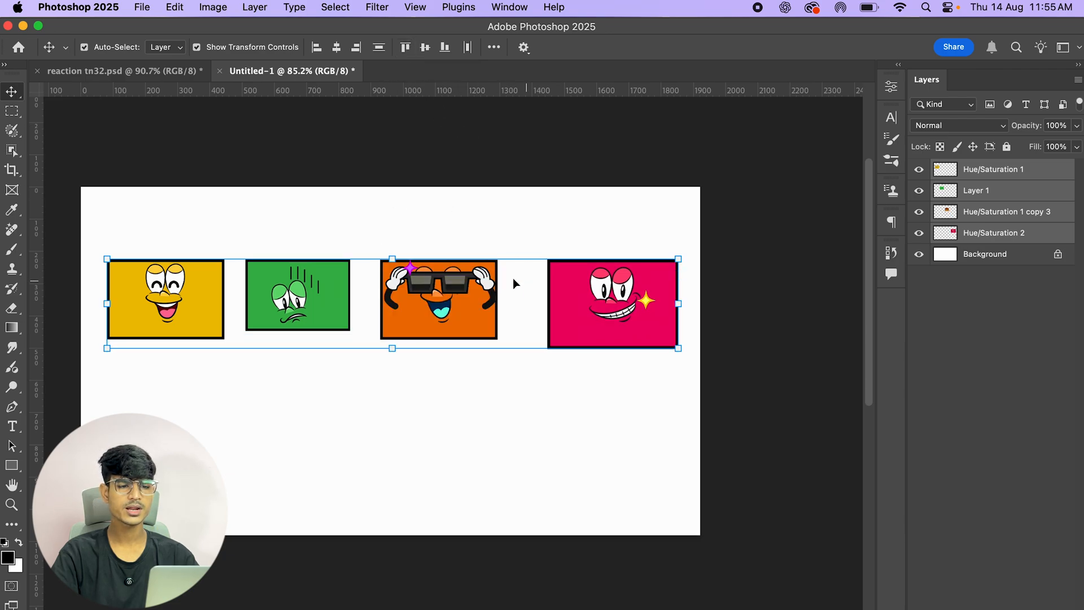
Step: Align the four selected cards by their bottom edges, then by their vertical centres
{"action": "scroll", "coordinate": [238, 282], "scroll_direction": "up", "scroll_amount": 5}
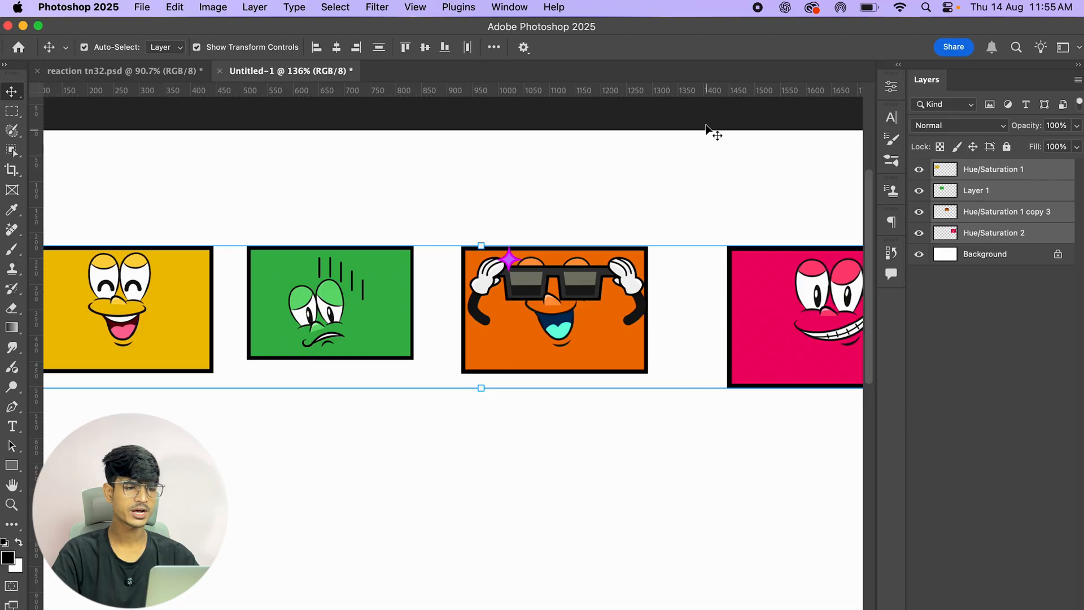
{"action": "scroll", "coordinate": [511, 167], "scroll_direction": "down", "scroll_amount": 3}
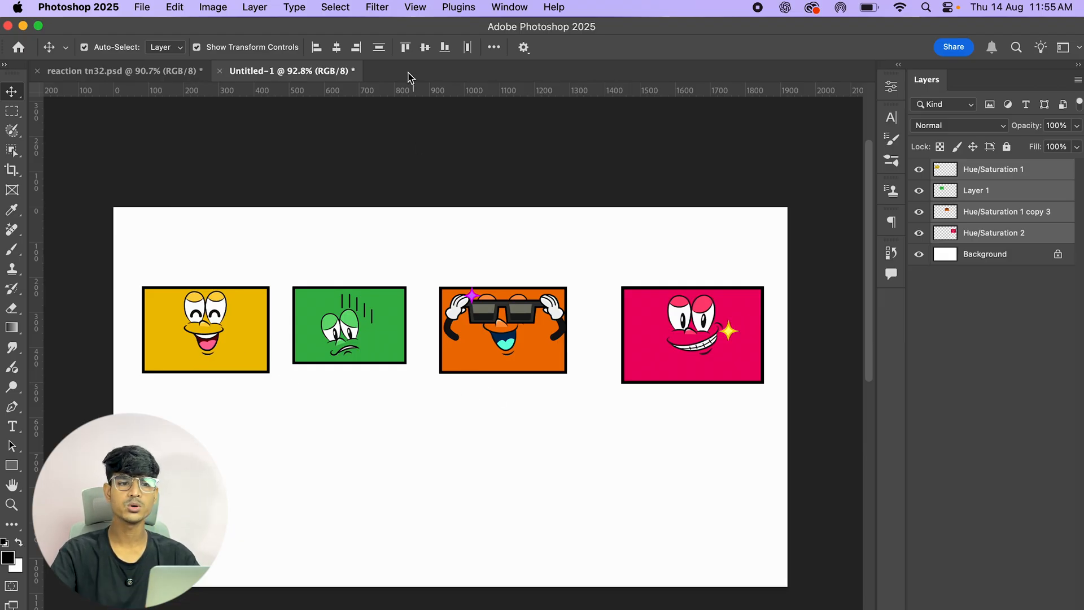
{"action": "left_click", "coordinate": [444, 49]}
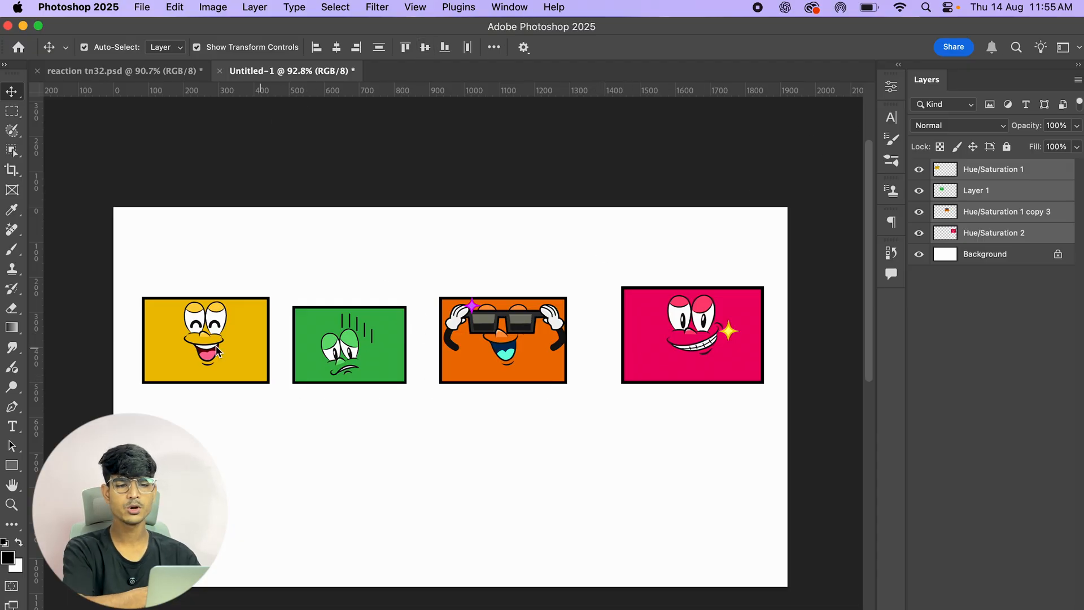
{"action": "left_click", "coordinate": [425, 48]}
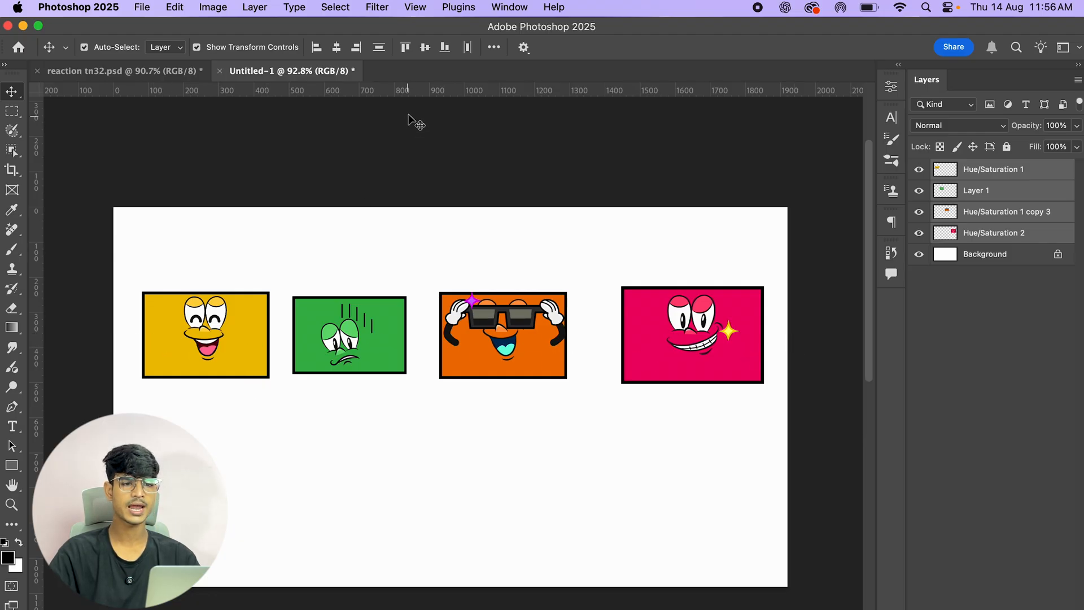
Step: Select the green card and nudge it slightly left toward the yellow card
{"action": "left_click", "coordinate": [638, 181]}
{"action": "left_click", "coordinate": [372, 345]}
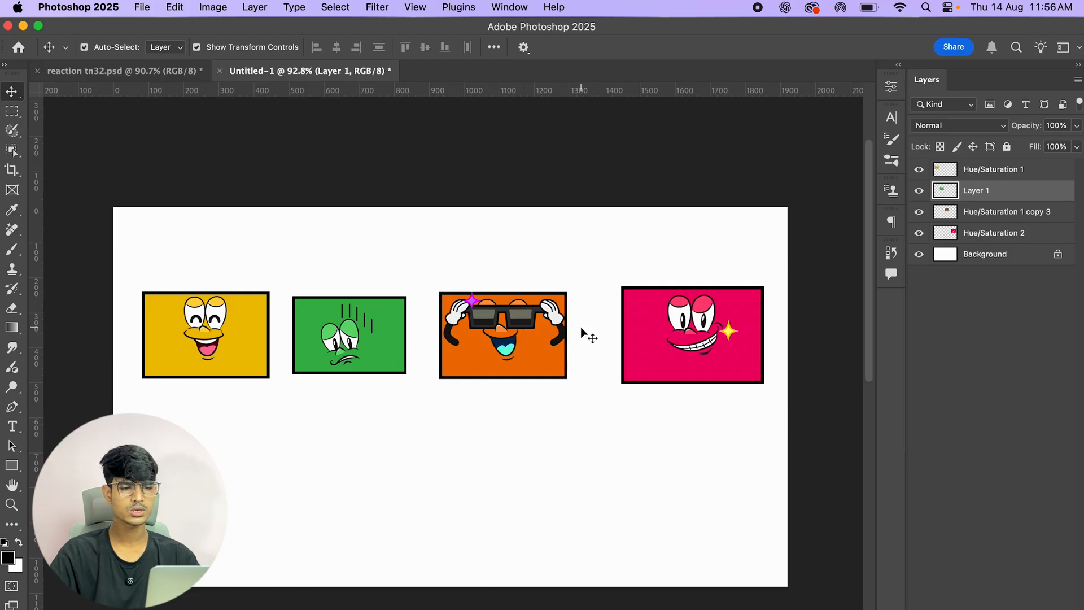
{"action": "left_click_drag", "start_coordinate": [349, 336], "coordinate": [338, 337]}
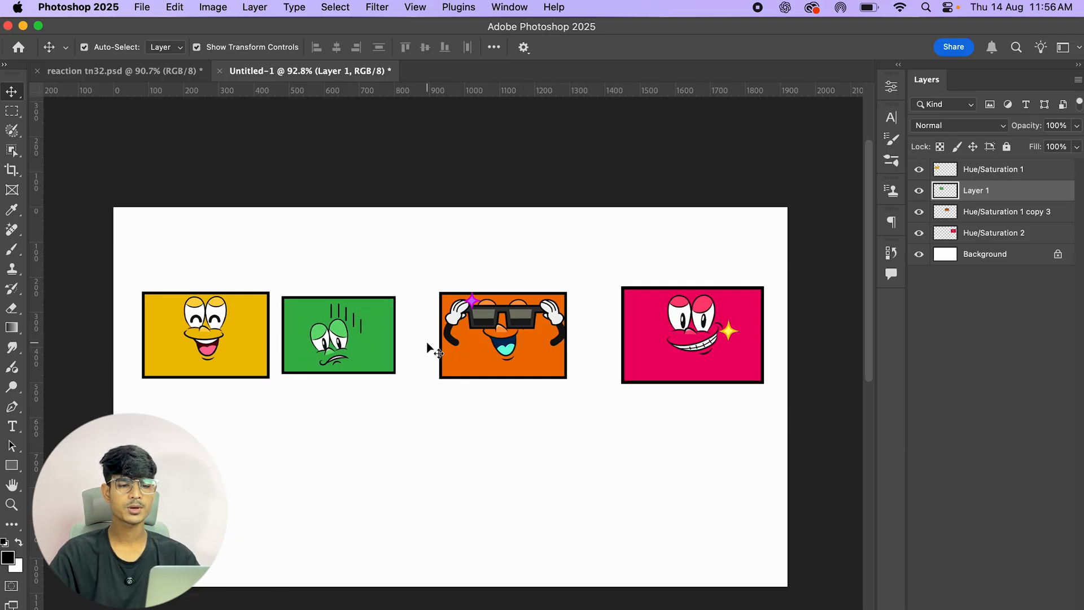
Step: Select all four card layers and distribute them evenly by horizontal centres
{"action": "left_click", "coordinate": [1039, 170]}
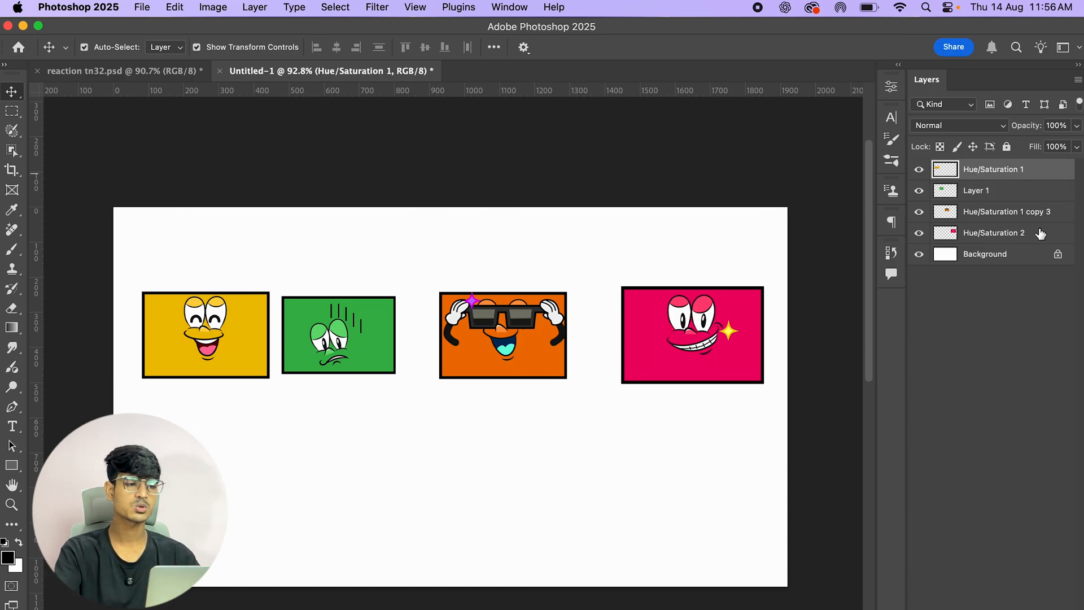
{"action": "left_click", "coordinate": [1040, 234], "text": "shift"}
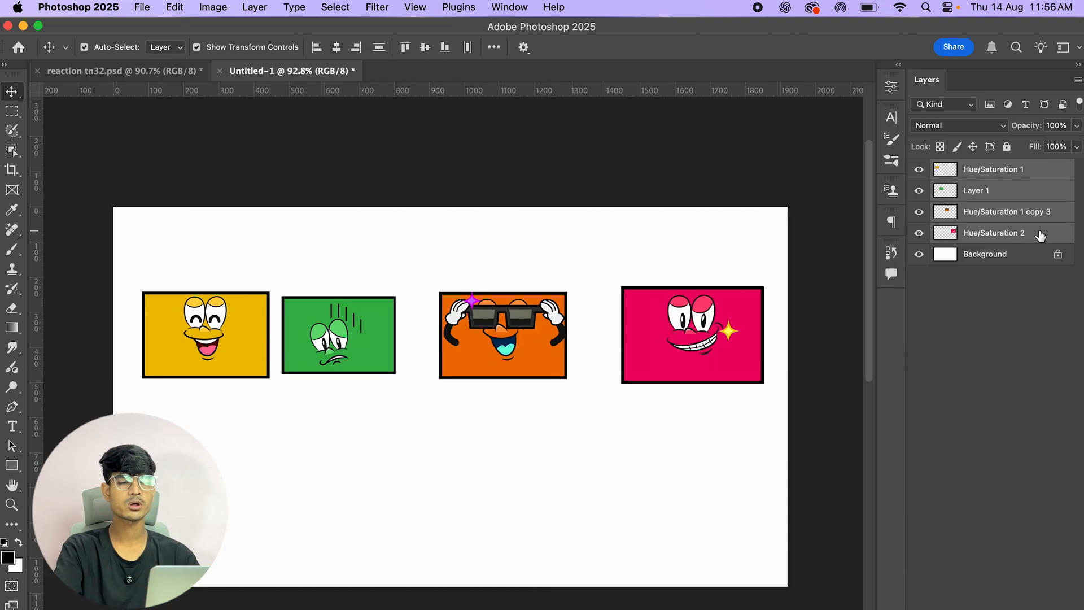
{"action": "left_click", "coordinate": [468, 48]}
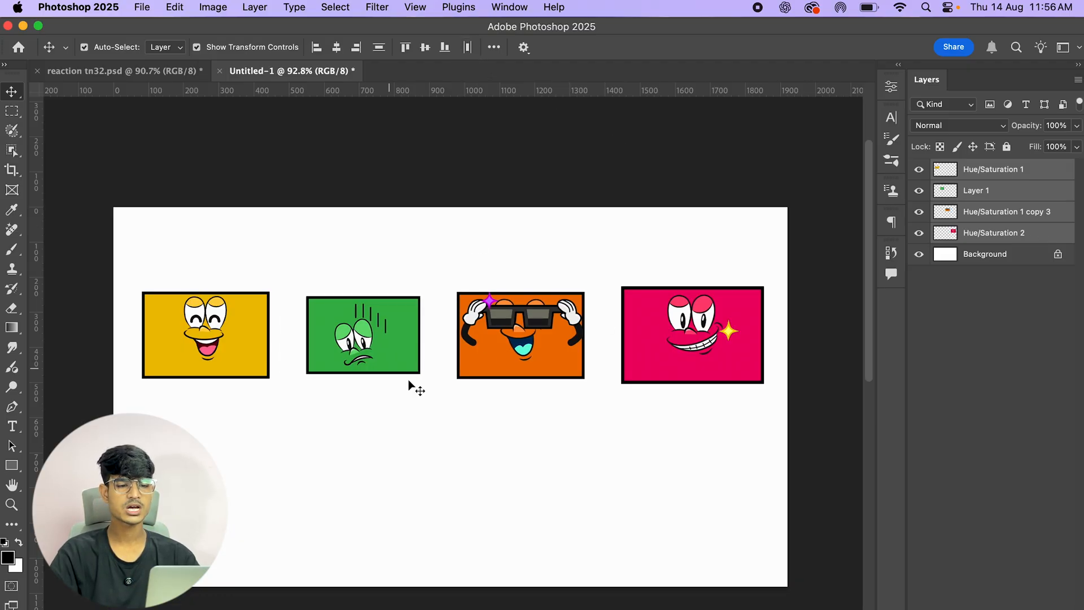
{"action": "left_click", "coordinate": [805, 149]}
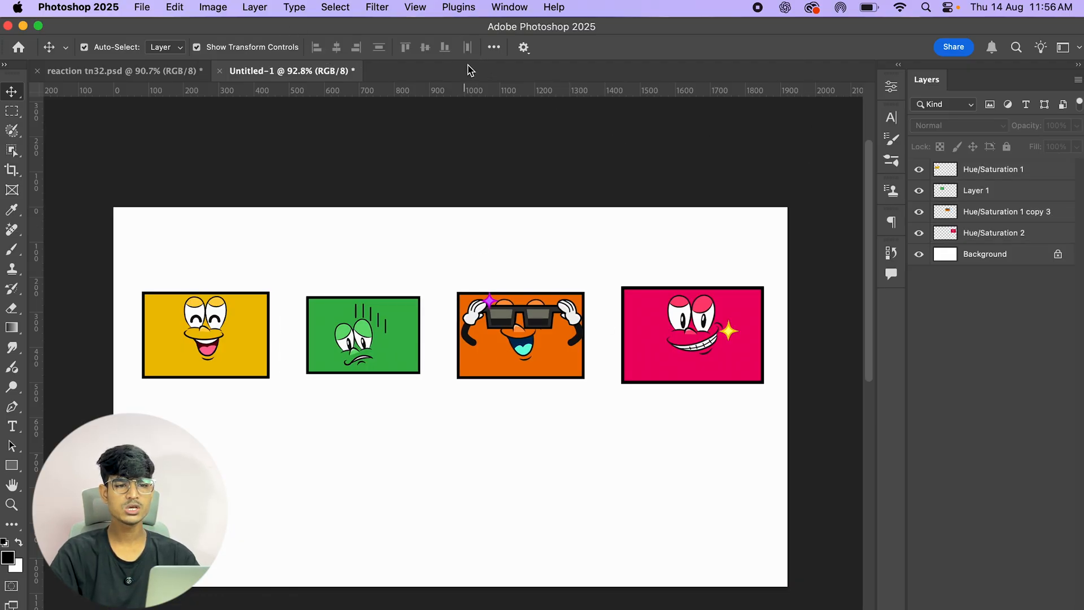
Step: Drag the cards closer together, moving the pink card left next to the orange card
{"action": "left_click", "coordinate": [1045, 175]}
{"action": "left_click", "coordinate": [1043, 235], "text": "shift"}
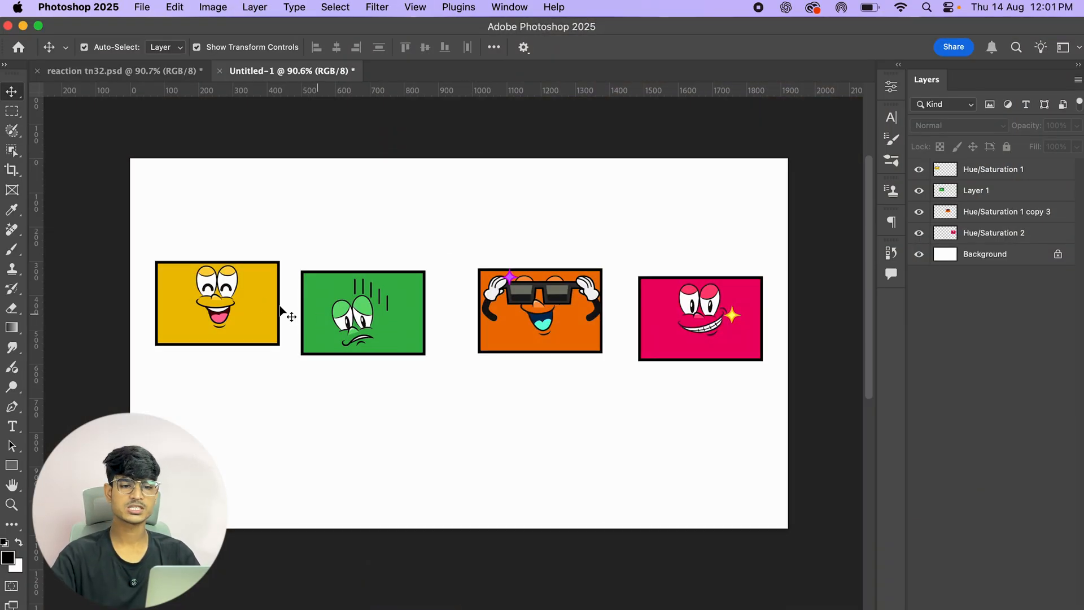
{"action": "left_click_drag", "start_coordinate": [244, 289], "coordinate": [262, 317]}
{"action": "scroll", "coordinate": [242, 283], "scroll_direction": "up", "scroll_amount": 3}
{"action": "left_click_drag", "start_coordinate": [796, 289], "coordinate": [724, 306]}
{"action": "scroll", "coordinate": [599, 329], "scroll_direction": "right", "scroll_amount": 5}
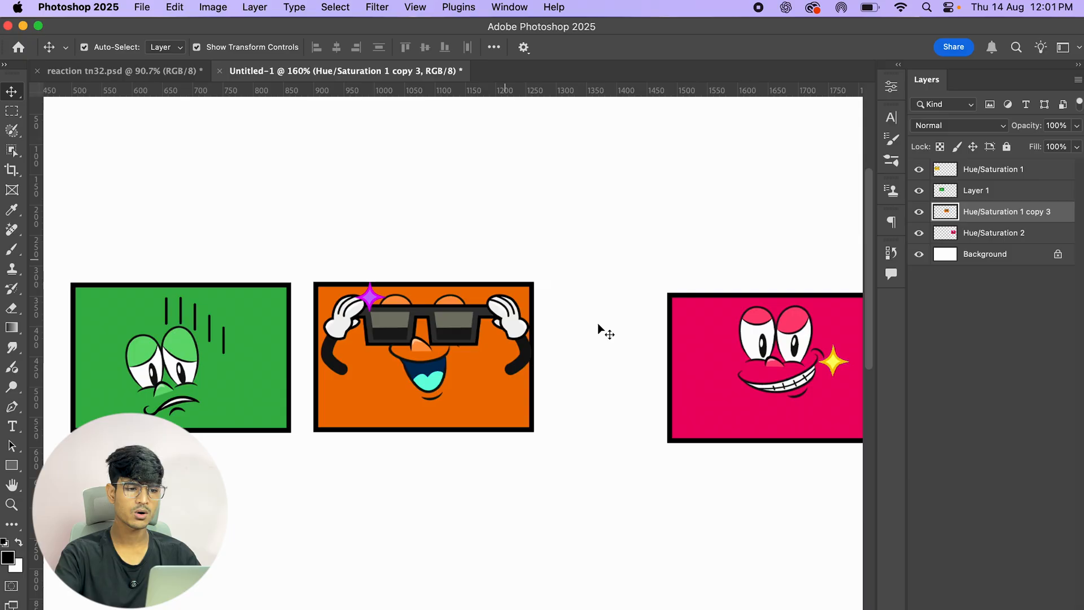
{"action": "left_click_drag", "start_coordinate": [777, 359], "coordinate": [661, 351]}
{"action": "left_click_drag", "start_coordinate": [662, 350], "coordinate": [661, 350]}
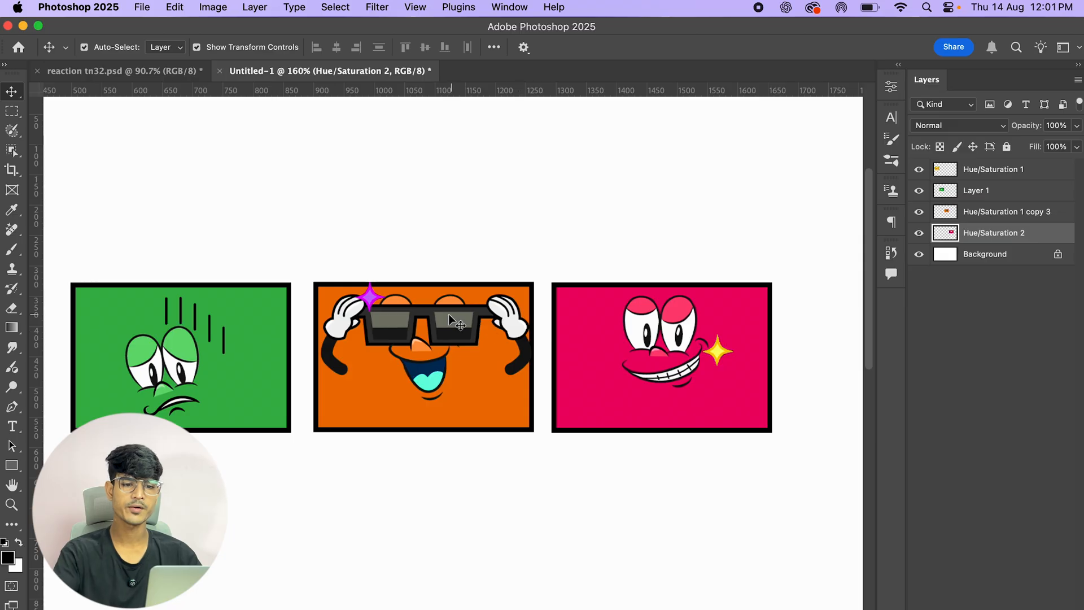
Step: Drag a horizontal guide down to the cards' top edges and line the cards up against it
{"action": "left_click_drag", "start_coordinate": [241, 273], "coordinate": [371, 288]}
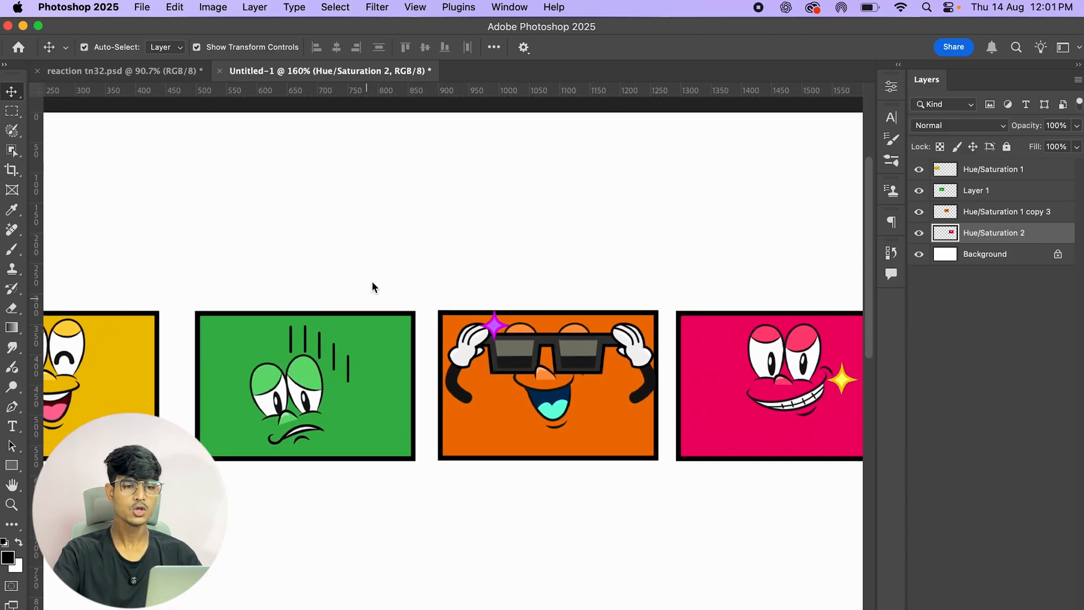
{"action": "left_click_drag", "start_coordinate": [491, 90], "coordinate": [509, 310]}
{"action": "scroll", "coordinate": [209, 302], "scroll_direction": "up", "scroll_amount": 10}
{"action": "left_click_drag", "start_coordinate": [210, 344], "coordinate": [198, 418]}
{"action": "left_click_drag", "start_coordinate": [853, 372], "coordinate": [660, 402]}
{"action": "scroll", "coordinate": [223, 314], "scroll_direction": "up", "scroll_amount": 3}
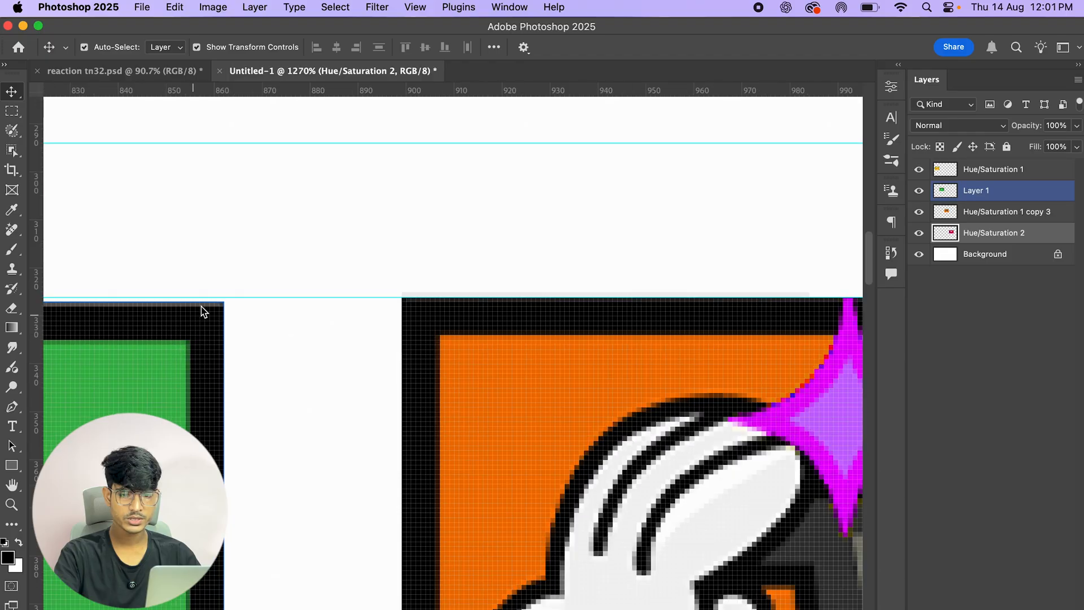
Step: Select the orange card and align its top edge precisely with the guide
{"action": "left_click", "coordinate": [452, 317]}
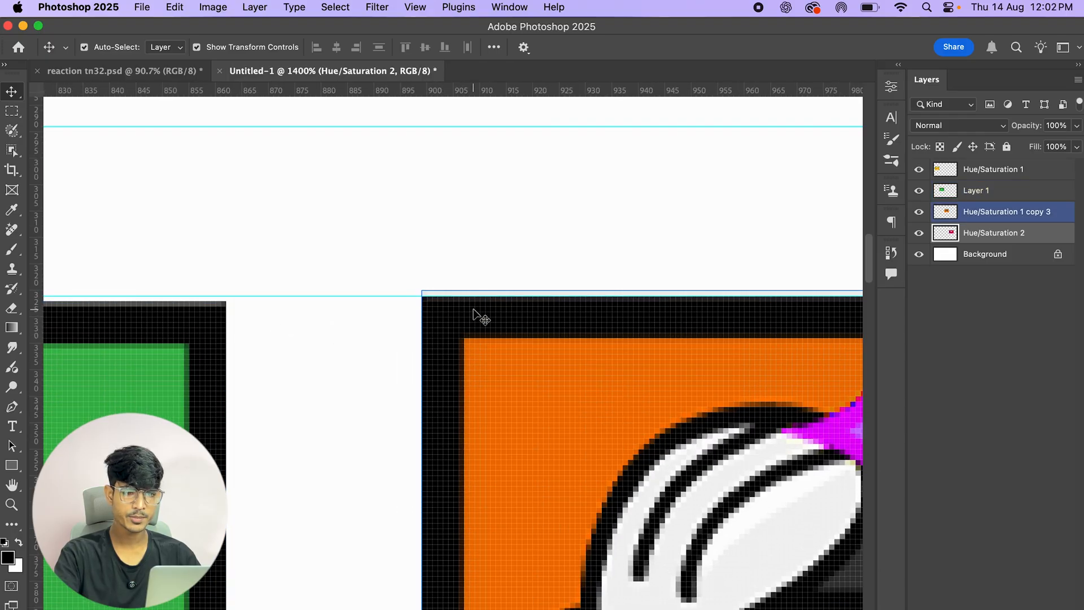
{"action": "scroll", "coordinate": [468, 298], "scroll_direction": "down", "scroll_amount": 8}
{"action": "scroll", "coordinate": [468, 297], "scroll_direction": "down", "scroll_amount": 12}
{"action": "left_click_drag", "start_coordinate": [534, 354], "coordinate": [533, 399]}
{"action": "scroll", "coordinate": [531, 397], "scroll_direction": "up", "scroll_amount": 3}
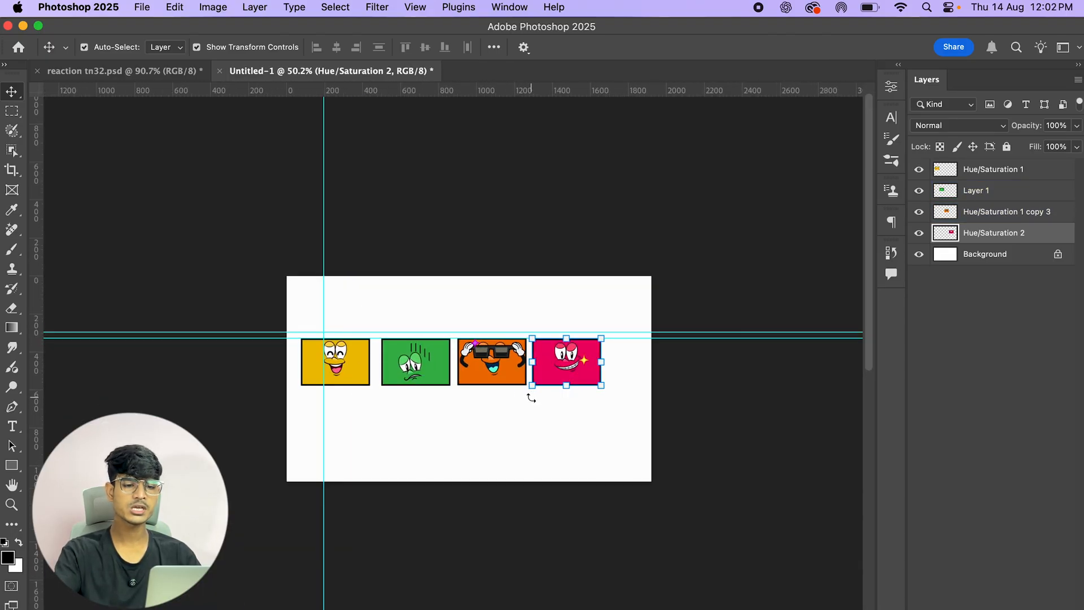
{"action": "scroll", "coordinate": [533, 399], "scroll_direction": "up", "scroll_amount": 1}
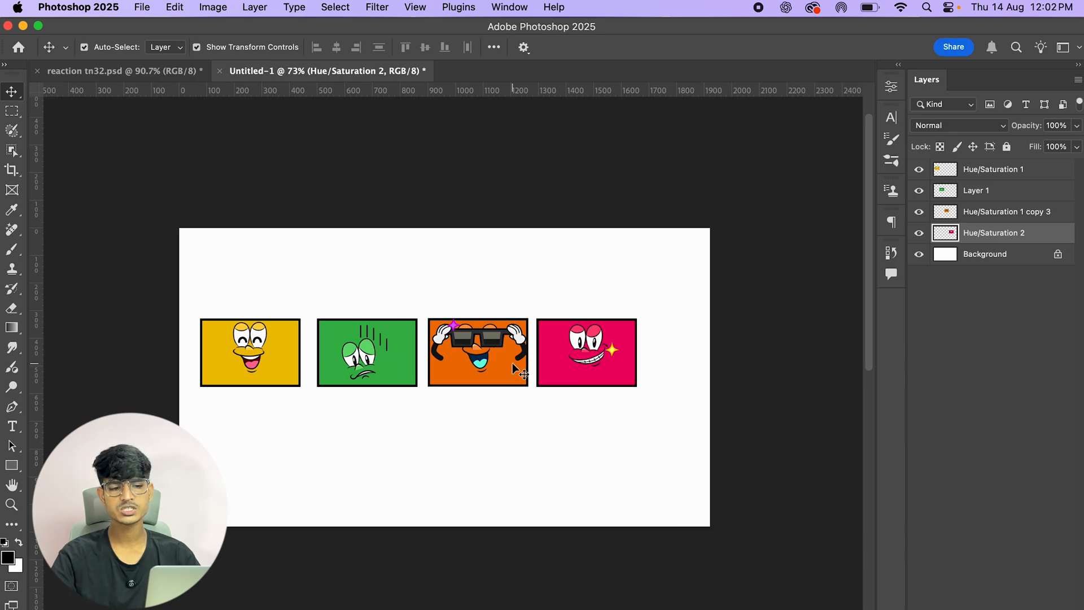
Step: Select all four cards, move them lower on the canvas, and stagger the green and orange cards downward
{"action": "left_click_drag", "start_coordinate": [136, 231], "coordinate": [715, 414]}
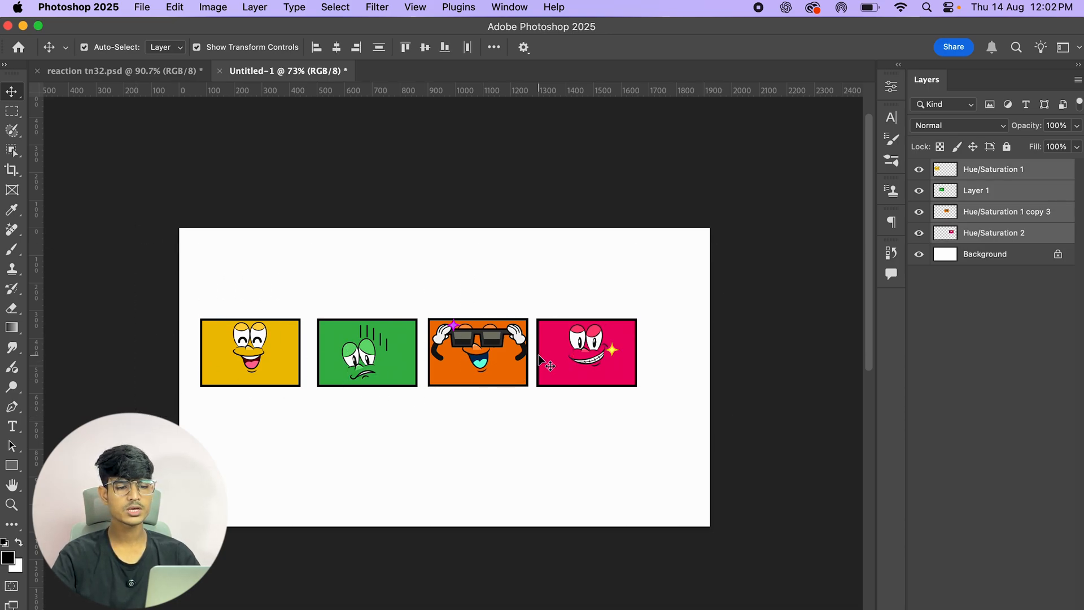
{"action": "left_click_drag", "start_coordinate": [531, 355], "coordinate": [620, 428]}
{"action": "left_click_drag", "start_coordinate": [509, 399], "coordinate": [521, 426]}
{"action": "left_click_drag", "start_coordinate": [390, 400], "coordinate": [388, 418]}
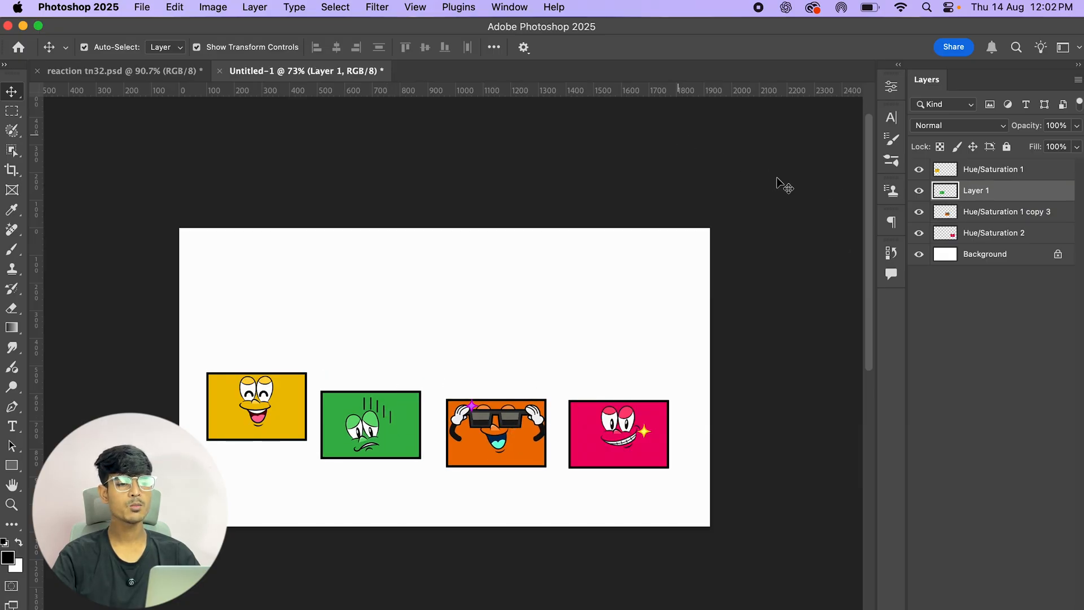
{"action": "left_click", "coordinate": [360, 169]}
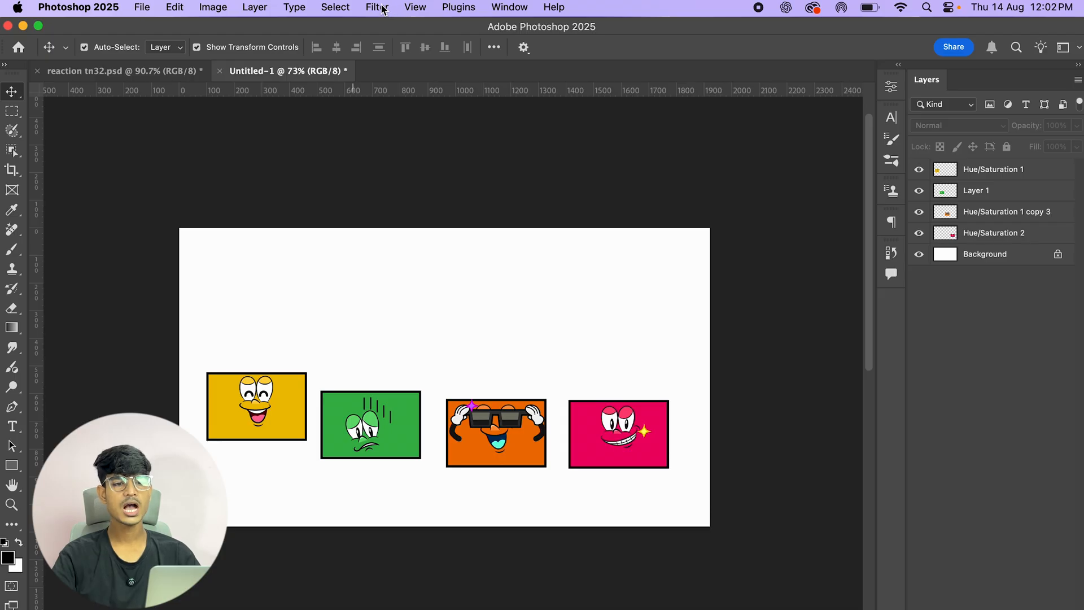
Step: Set Snap To to None, then switch Snap To back to All with snapping enabled
{"action": "left_click", "coordinate": [421, 8]}
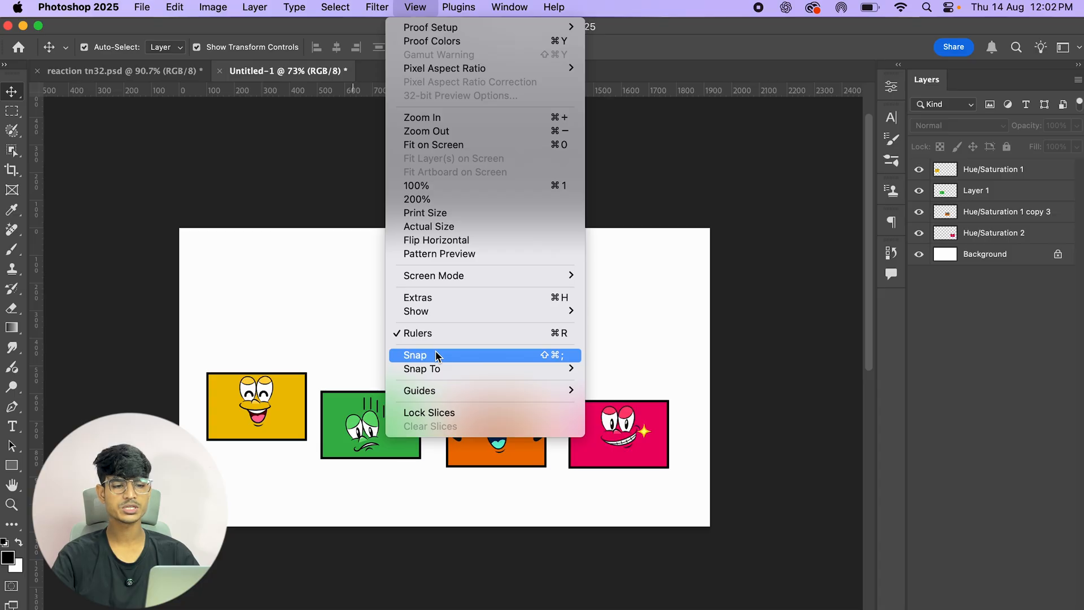
{"action": "mouse_move", "coordinate": [457, 374]}
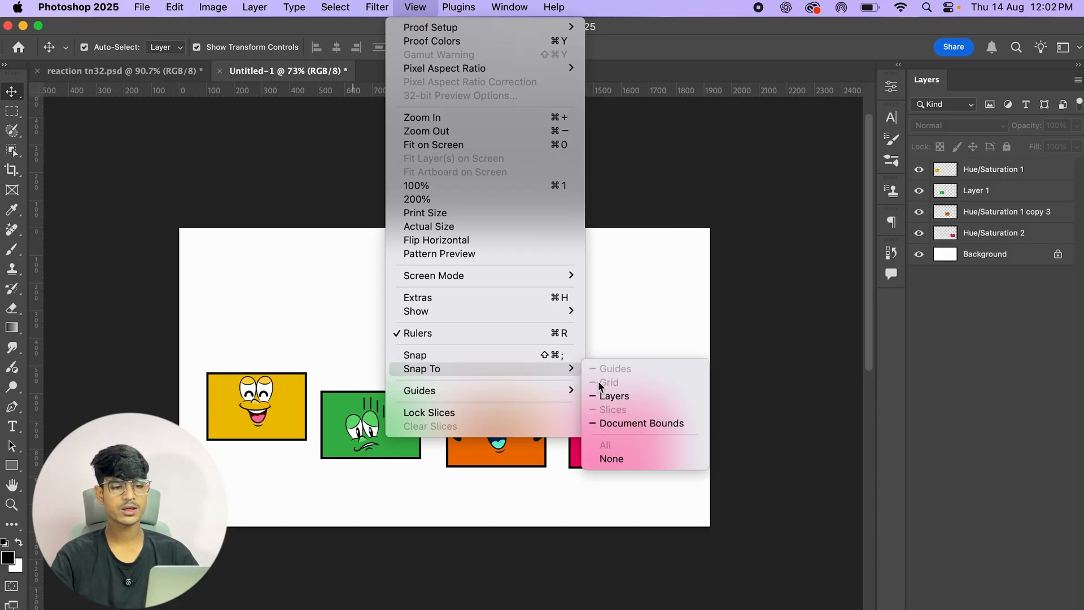
{"action": "left_click", "coordinate": [608, 460]}
{"action": "left_click", "coordinate": [415, 7]}
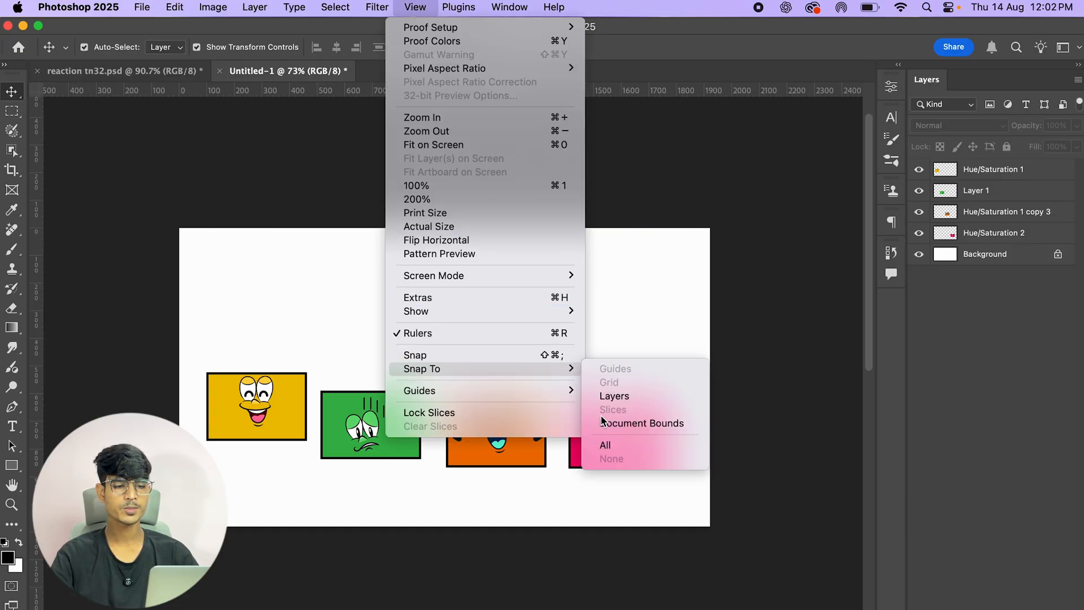
{"action": "left_click", "coordinate": [608, 446]}
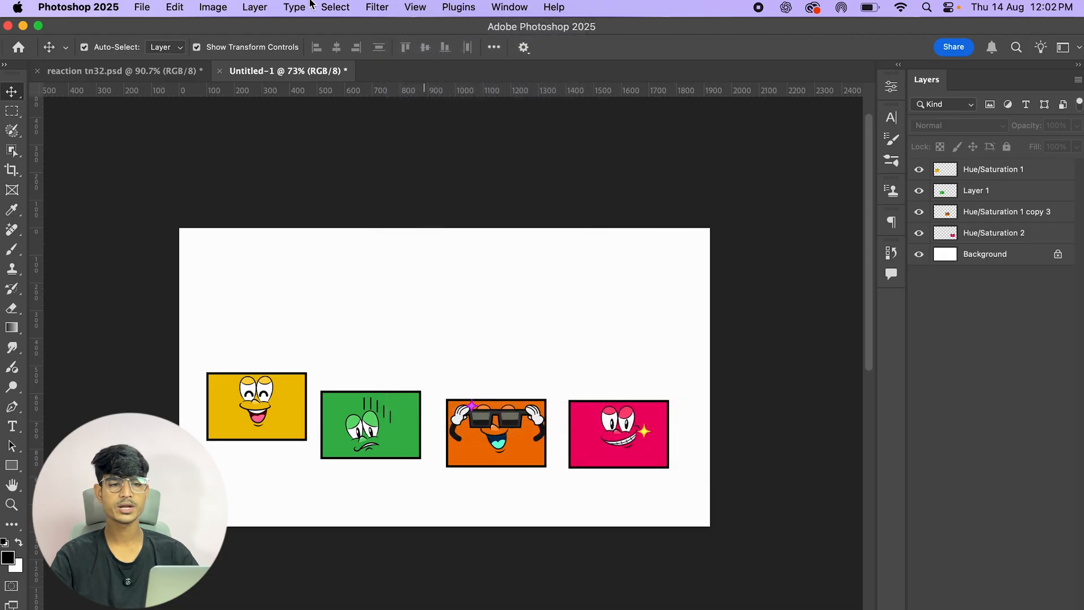
{"action": "left_click", "coordinate": [420, 8]}
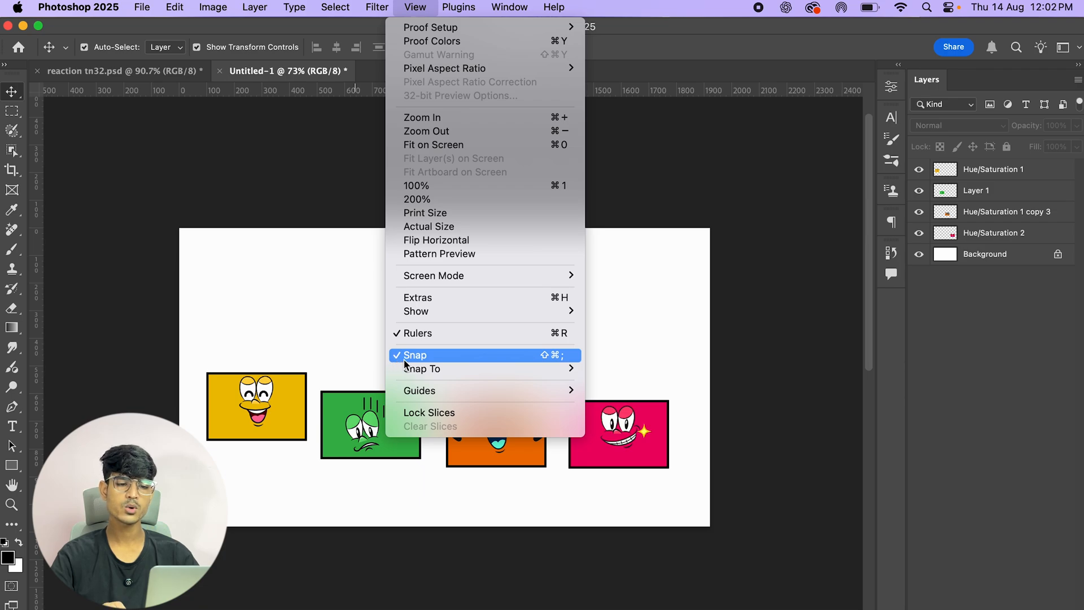
{"action": "left_click", "coordinate": [745, 249]}
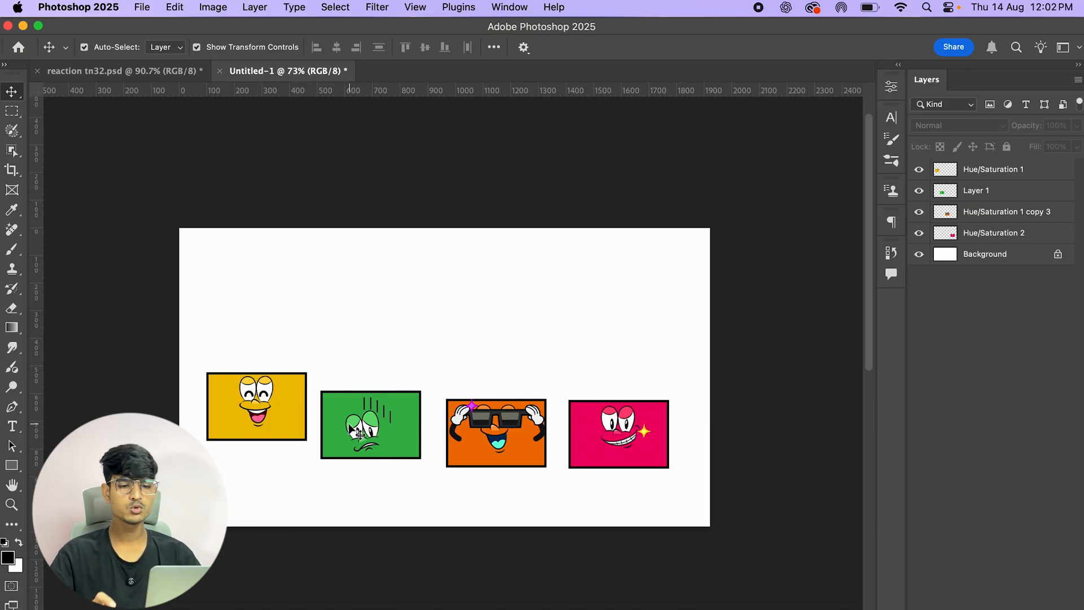
Step: Snap the green card up and left so it lines up beside the yellow card
{"action": "scroll", "coordinate": [361, 426], "scroll_direction": "up", "scroll_amount": 3}
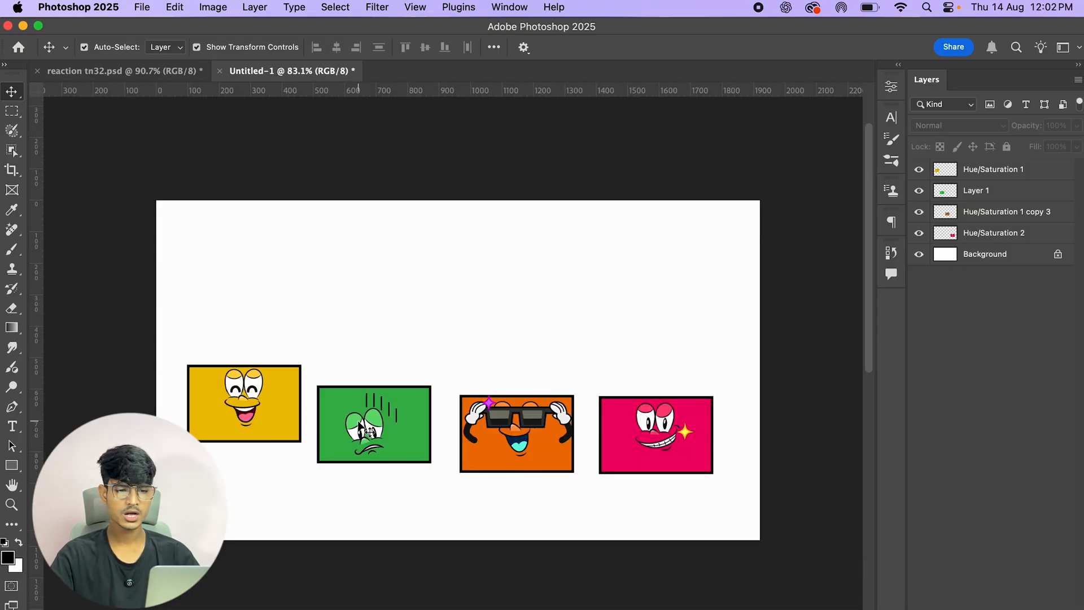
{"action": "left_click_drag", "start_coordinate": [360, 424], "coordinate": [359, 401]}
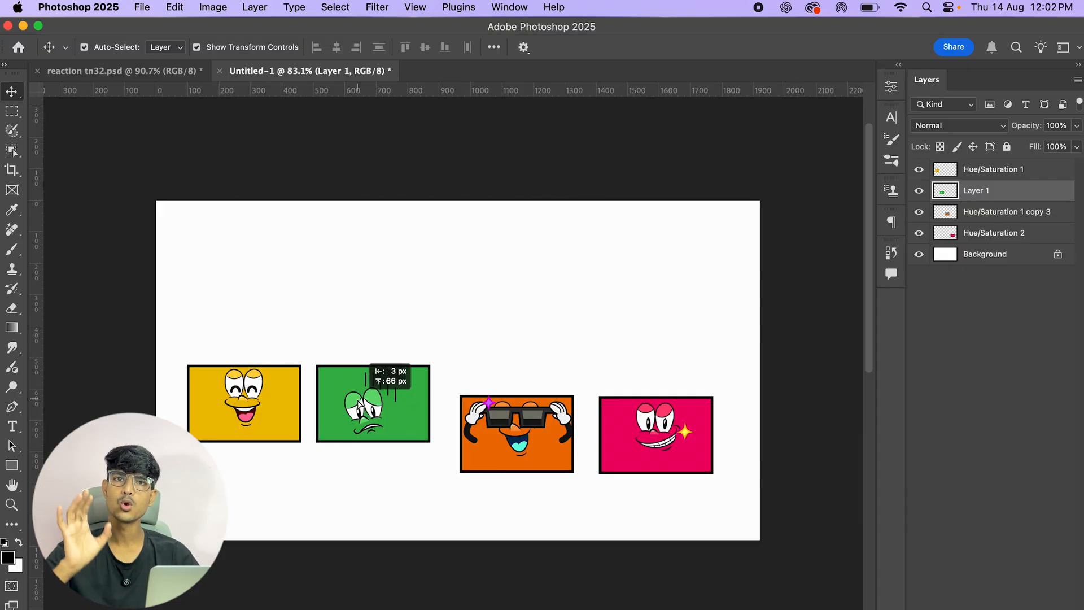
{"action": "mouse_move", "coordinate": [359, 402]}
{"action": "left_mouse_down"}
{"action": "mouse_move", "coordinate": [357, 353]}
{"action": "mouse_move", "coordinate": [355, 431]}
{"action": "mouse_move", "coordinate": [354, 403]}
{"action": "left_mouse_up"}
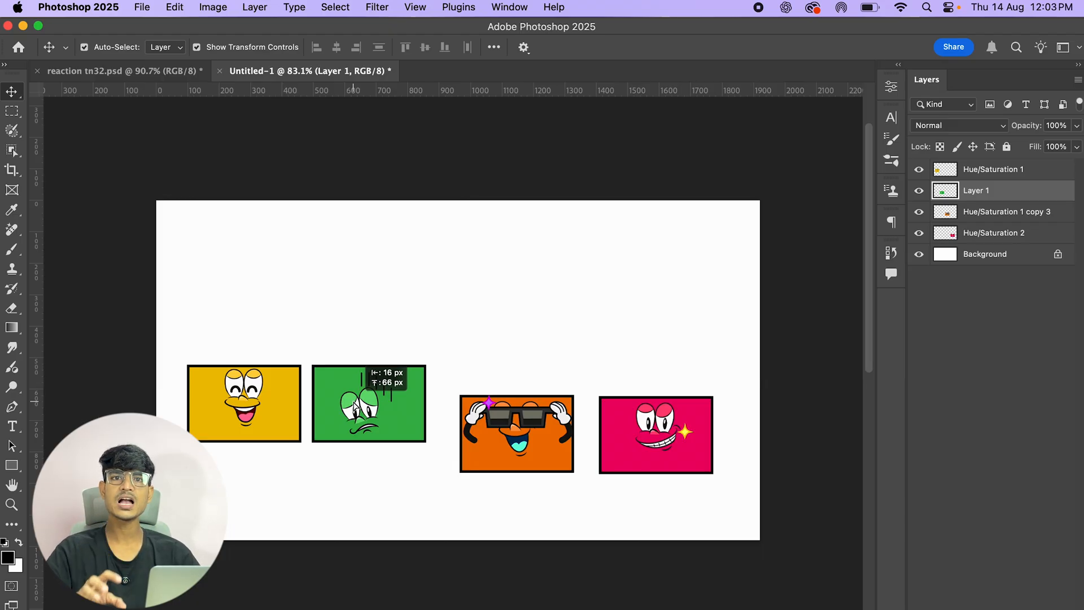
{"action": "left_click_drag", "start_coordinate": [354, 403], "coordinate": [354, 403]}
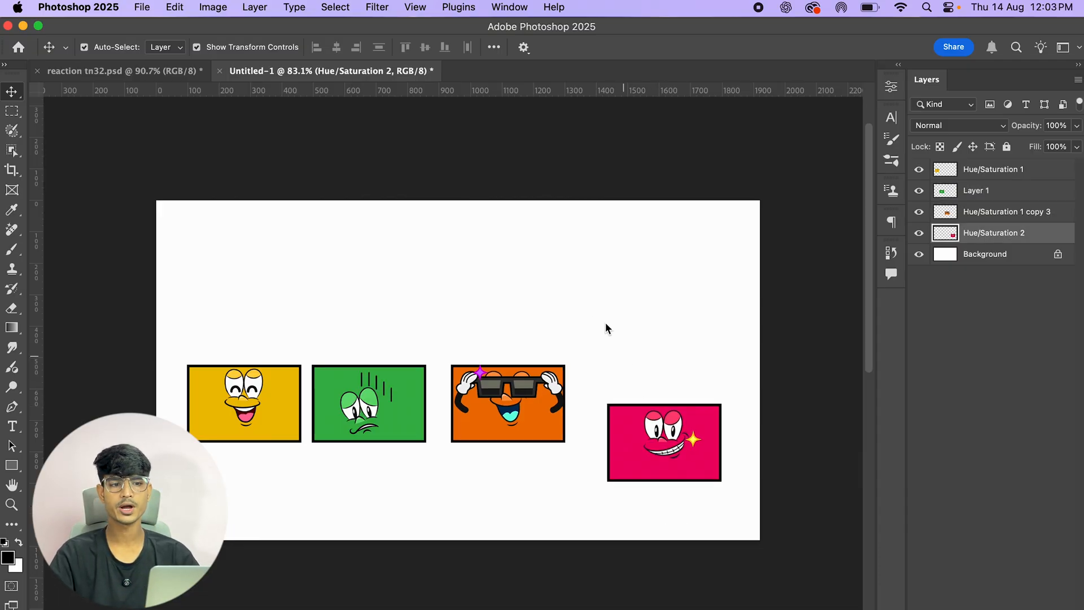
Step: Snap the pink card up beside the orange card and drag a horizontal guide to the cards' top edges
{"action": "left_click_drag", "start_coordinate": [681, 464], "coordinate": [659, 420]}
{"action": "left_click_drag", "start_coordinate": [543, 97], "coordinate": [556, 366]}
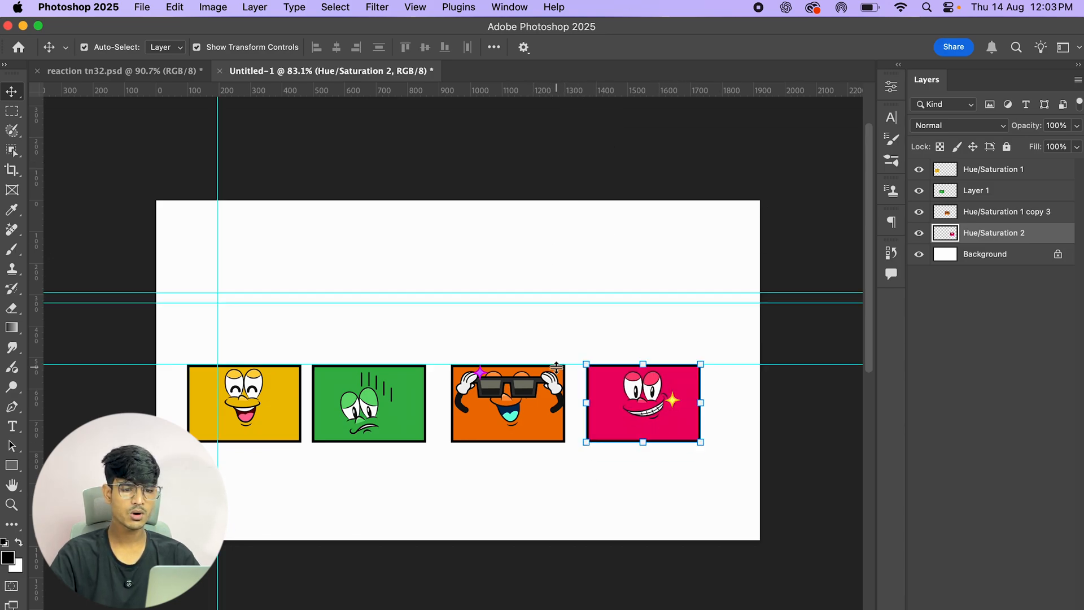
{"action": "scroll", "coordinate": [411, 353], "scroll_direction": "up", "scroll_amount": 5}
{"action": "scroll", "coordinate": [457, 405], "scroll_direction": "up", "scroll_amount": 8}
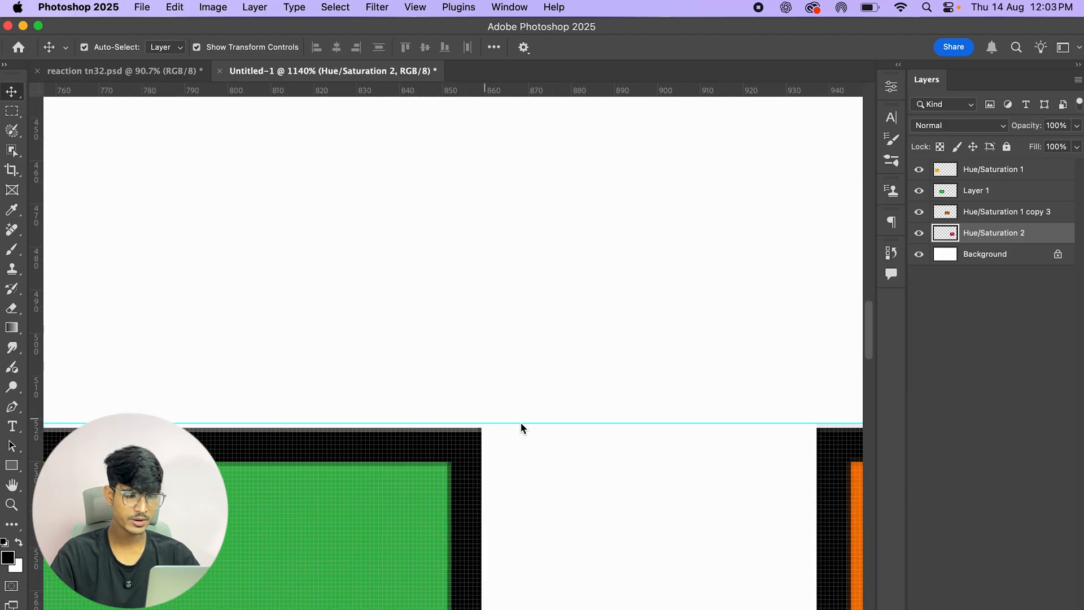
Step: Inspect at high zoom how the cards' top edges meet the guide, then fit the canvas back on screen
{"action": "left_click", "coordinate": [830, 437]}
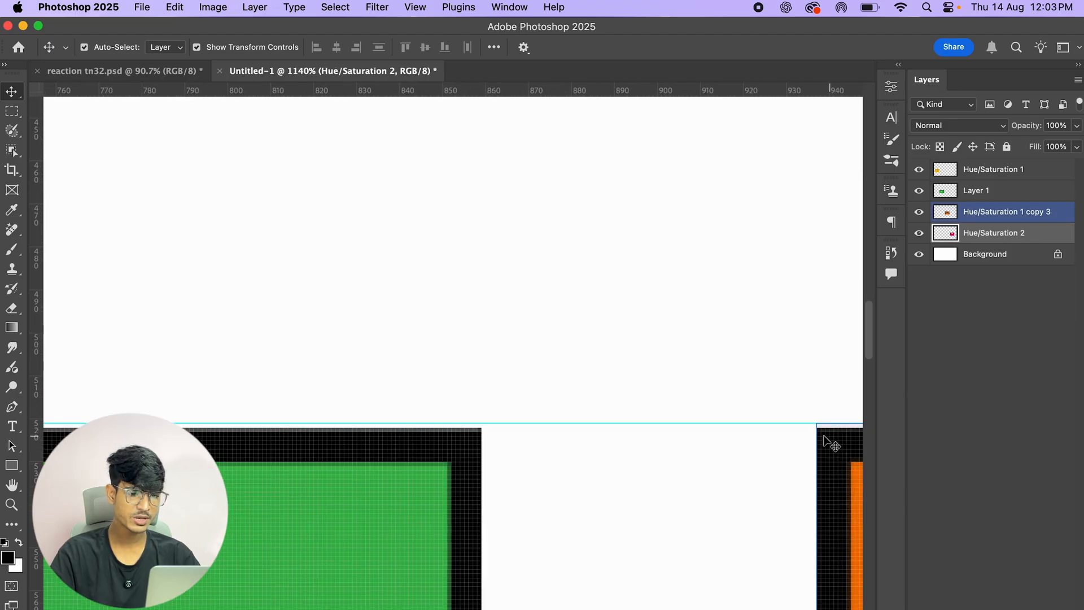
{"action": "left_click", "coordinate": [453, 437]}
{"action": "left_click_drag", "start_coordinate": [289, 387], "coordinate": [1023, 380]}
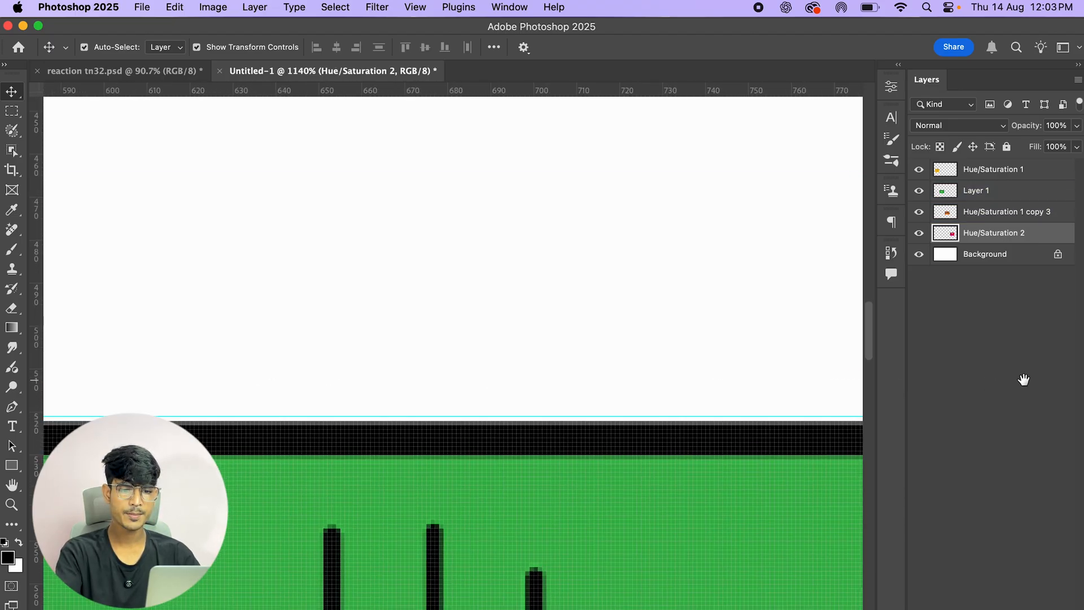
{"action": "left_click_drag", "start_coordinate": [376, 358], "coordinate": [1035, 371]}
{"action": "left_click_drag", "start_coordinate": [379, 379], "coordinate": [738, 355]}
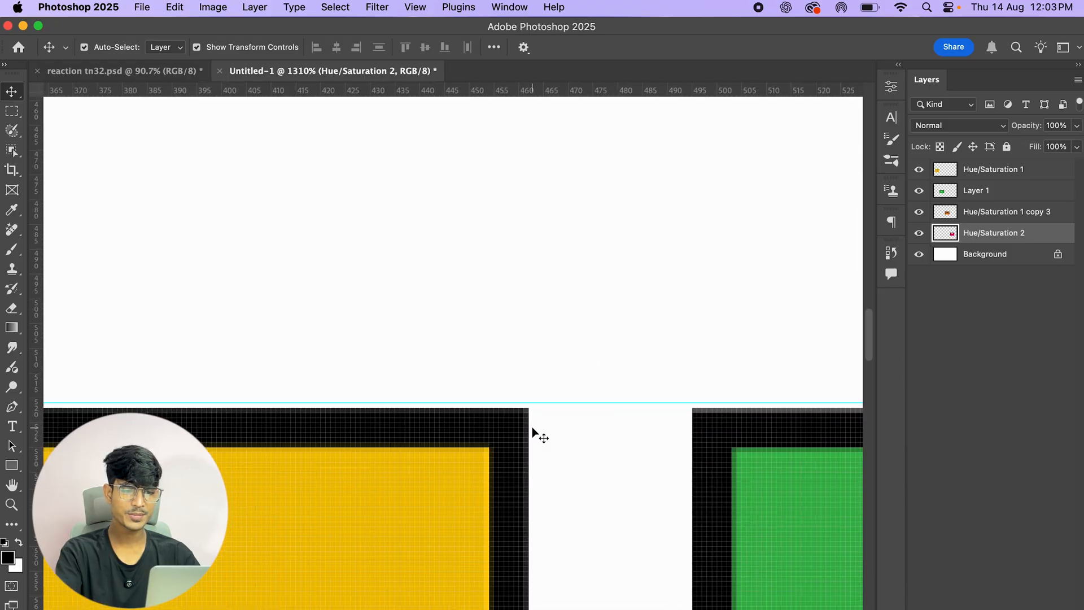
{"action": "key", "text": "super+0"}
{"action": "left_click", "coordinate": [813, 242]}
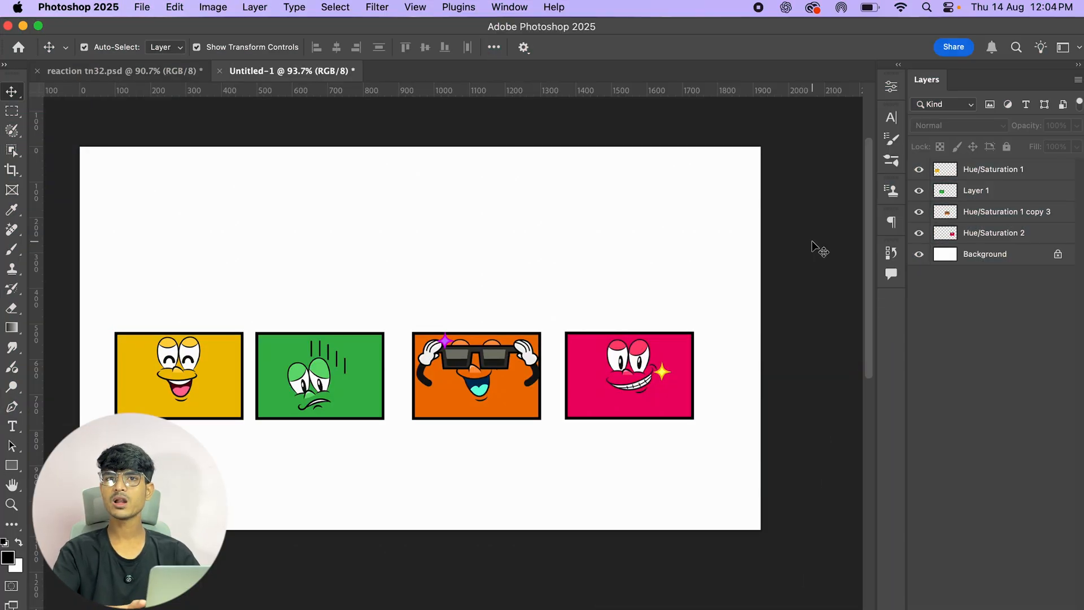
Step: Rearrange the cards into one row ordered yellow, orange, green, pink, with a wider gap before the pink card
{"action": "left_click", "coordinate": [604, 374]}
{"action": "left_click_drag", "start_coordinate": [604, 374], "coordinate": [651, 375]}
{"action": "left_click_drag", "start_coordinate": [445, 364], "coordinate": [287, 276]}
{"action": "left_click_drag", "start_coordinate": [673, 376], "coordinate": [300, 464]}
{"action": "left_click_drag", "start_coordinate": [179, 370], "coordinate": [172, 346]}
{"action": "left_click_drag", "start_coordinate": [316, 291], "coordinate": [301, 335]}
{"action": "left_click_drag", "start_coordinate": [306, 380], "coordinate": [434, 334]}
{"action": "left_click_drag", "start_coordinate": [335, 461], "coordinate": [609, 328]}
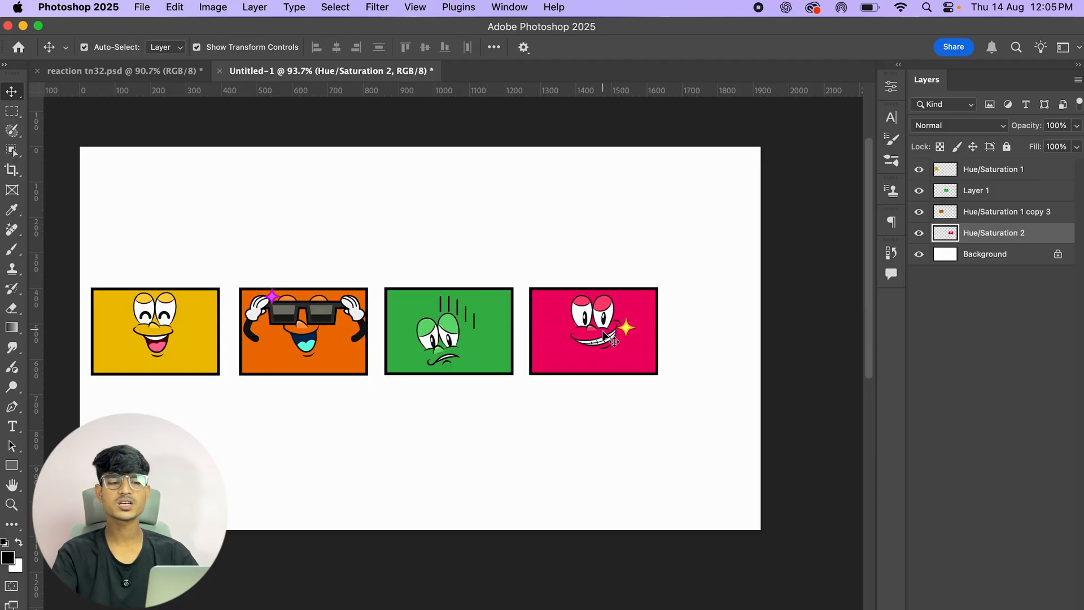
{"action": "left_click_drag", "start_coordinate": [591, 335], "coordinate": [605, 236]}
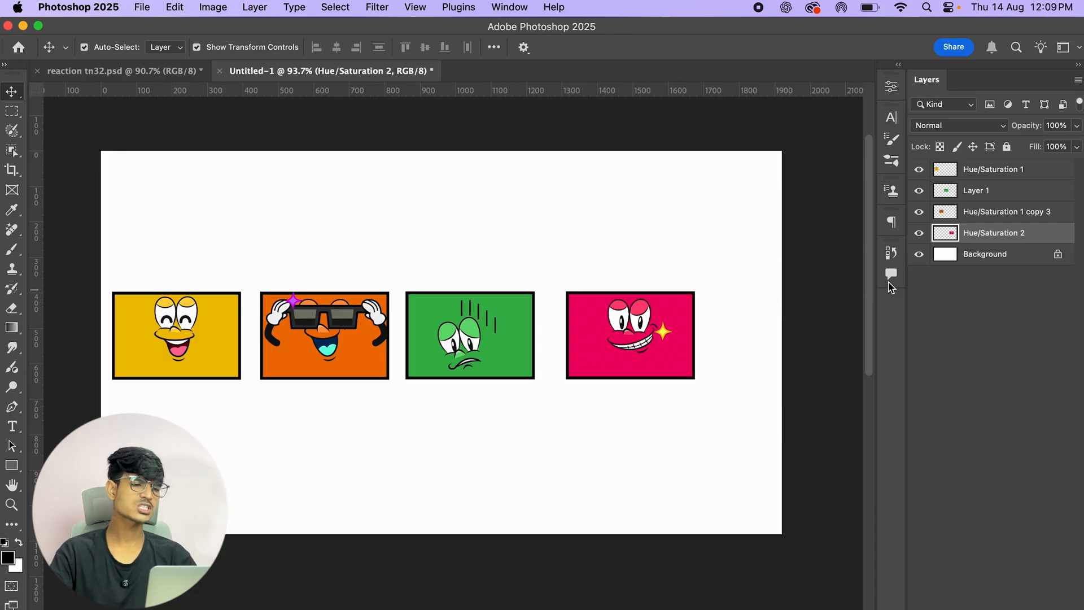
Step: Hide the green, orange and pink cards and drag the yellow card toward the canvas centre
{"action": "left_click_drag", "start_coordinate": [919, 190], "coordinate": [921, 218]}
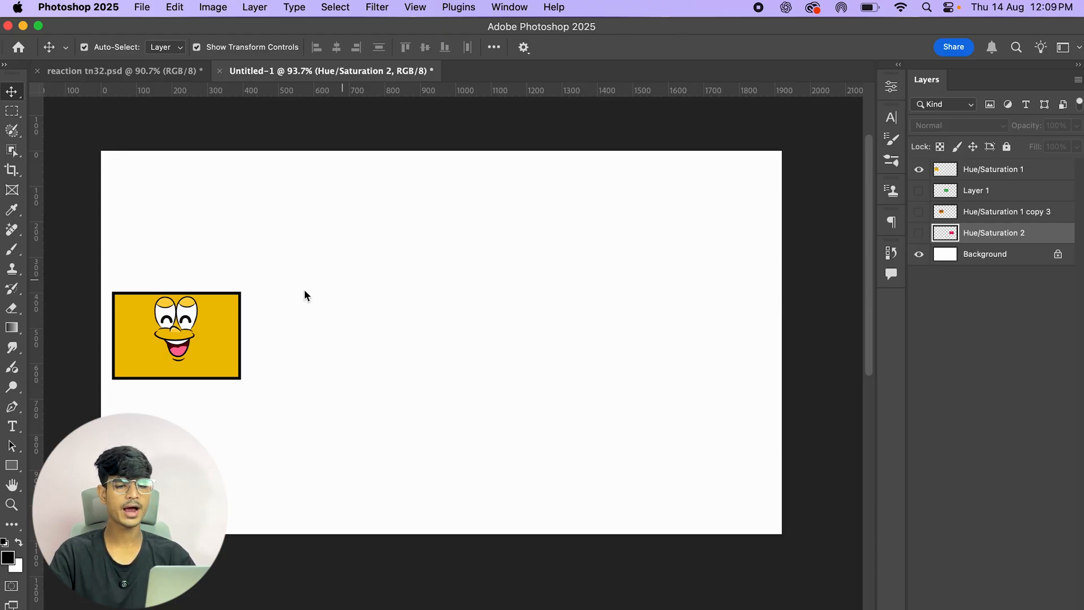
{"action": "left_click_drag", "start_coordinate": [198, 327], "coordinate": [432, 338]}
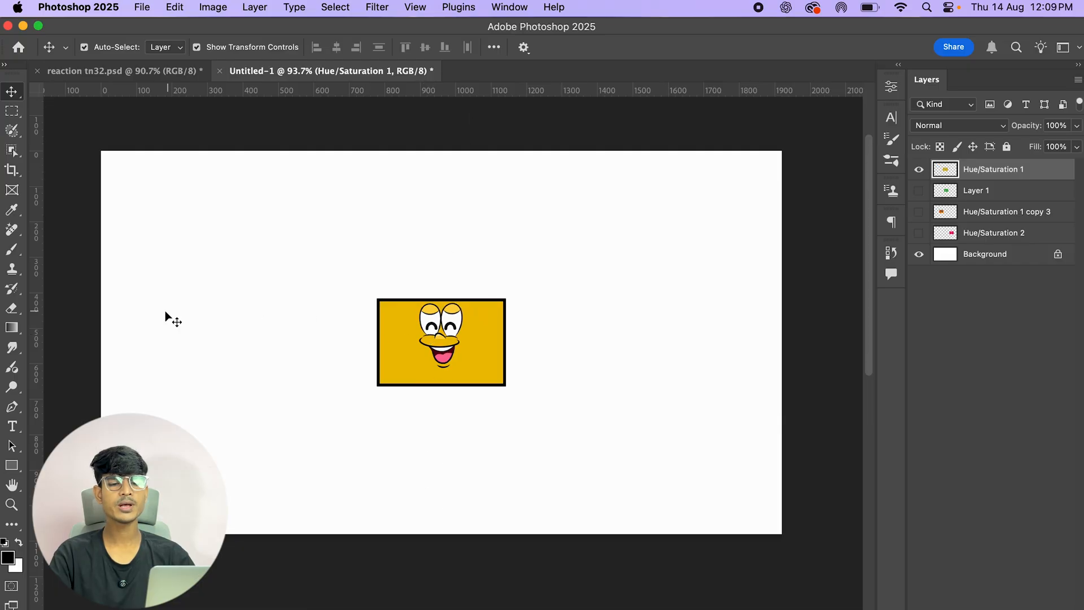
{"action": "mouse_move", "coordinate": [440, 349]}
{"action": "left_mouse_down"}
{"action": "mouse_move", "coordinate": [452, 343]}
{"action": "mouse_move", "coordinate": [440, 341]}
{"action": "left_mouse_up"}
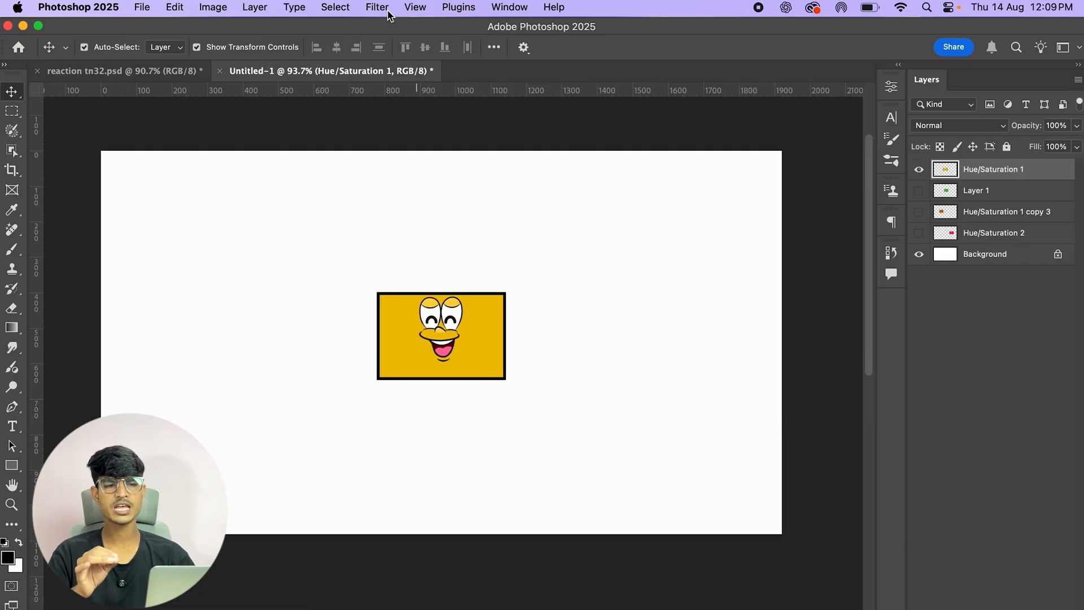
Step: Turn off Snap and move the yellow card freely to the lower left of the canvas
{"action": "left_click", "coordinate": [415, 8]}
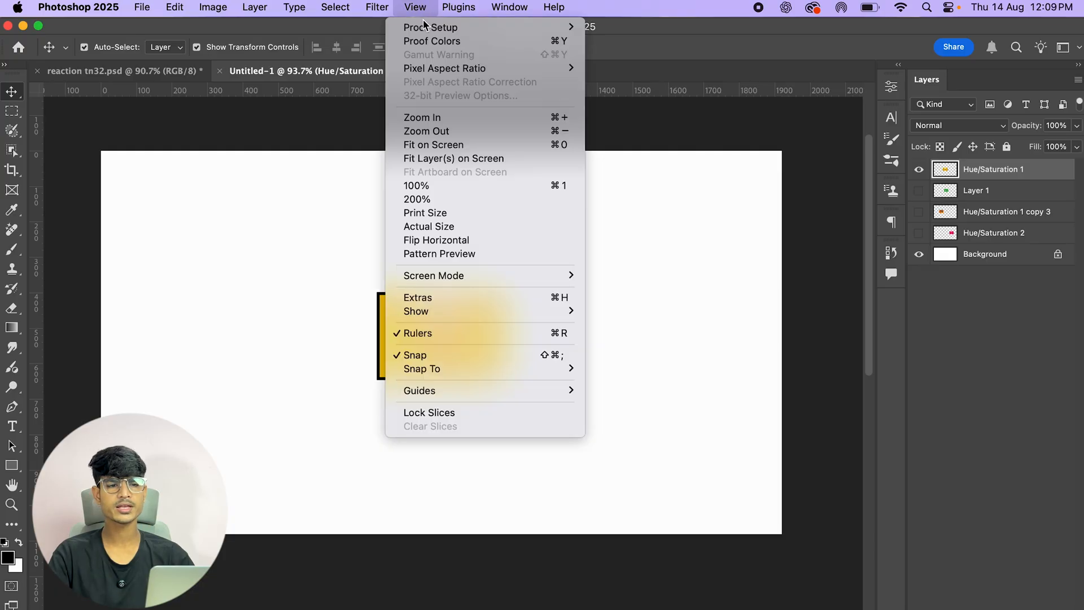
{"action": "left_click", "coordinate": [428, 360]}
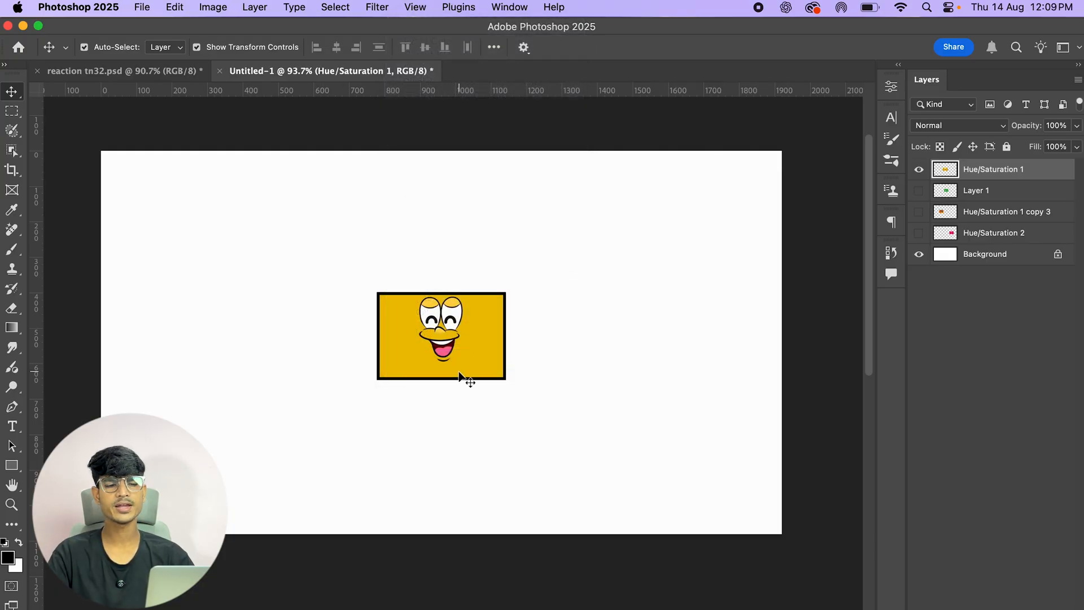
{"action": "mouse_move", "coordinate": [446, 347]}
{"action": "left_mouse_down"}
{"action": "mouse_move", "coordinate": [527, 345]}
{"action": "mouse_move", "coordinate": [456, 378]}
{"action": "mouse_move", "coordinate": [441, 345]}
{"action": "mouse_move", "coordinate": [449, 341]}
{"action": "left_mouse_up"}
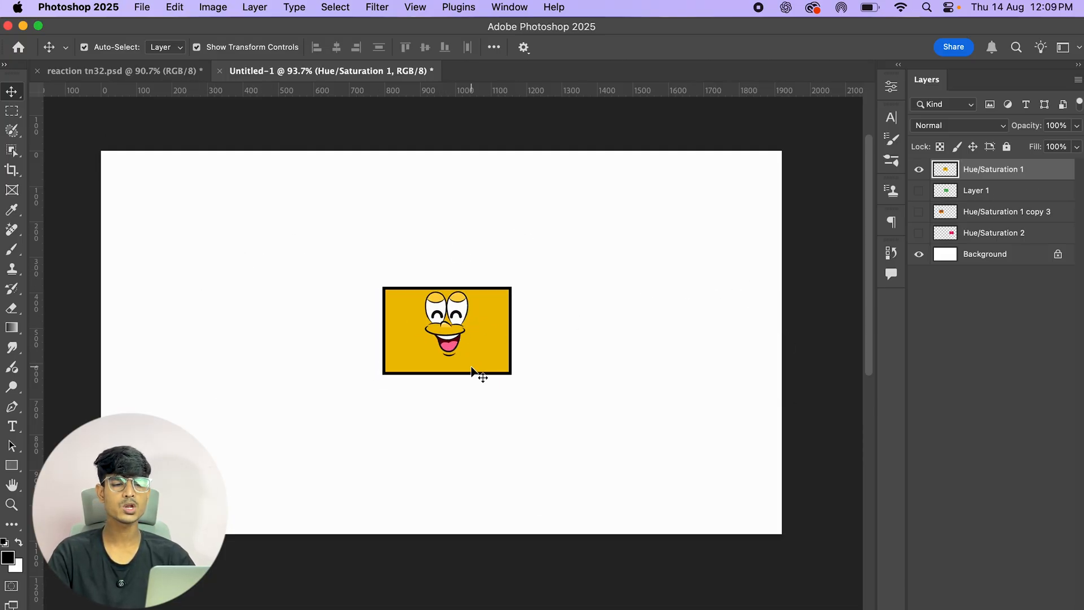
{"action": "left_click_drag", "start_coordinate": [465, 339], "coordinate": [290, 419]}
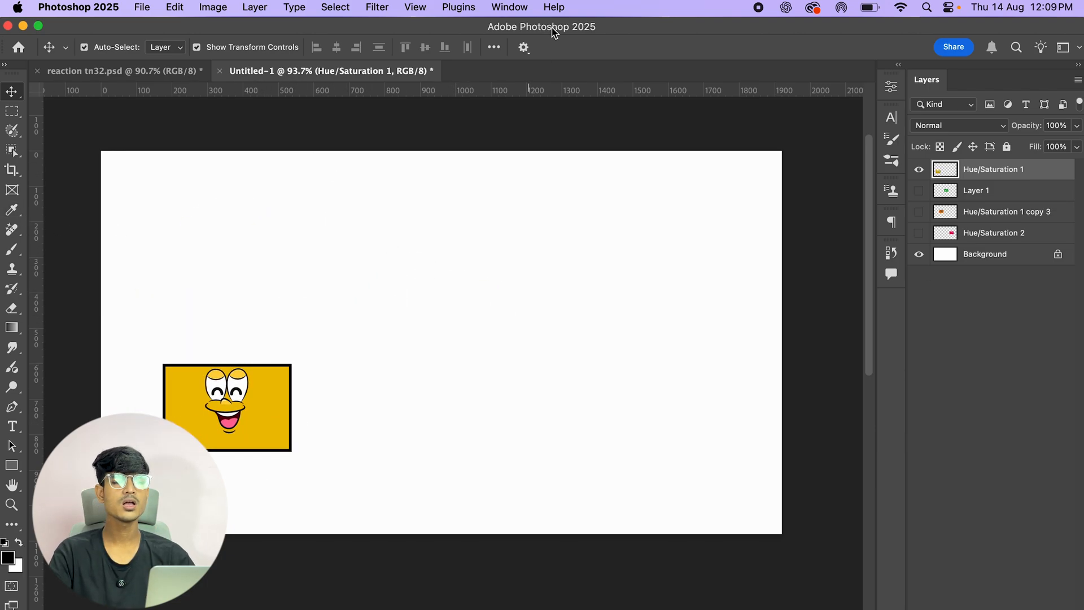
Step: Set Align To to Canvas and center the yellow card horizontally and vertically on the canvas
{"action": "left_click", "coordinate": [493, 49]}
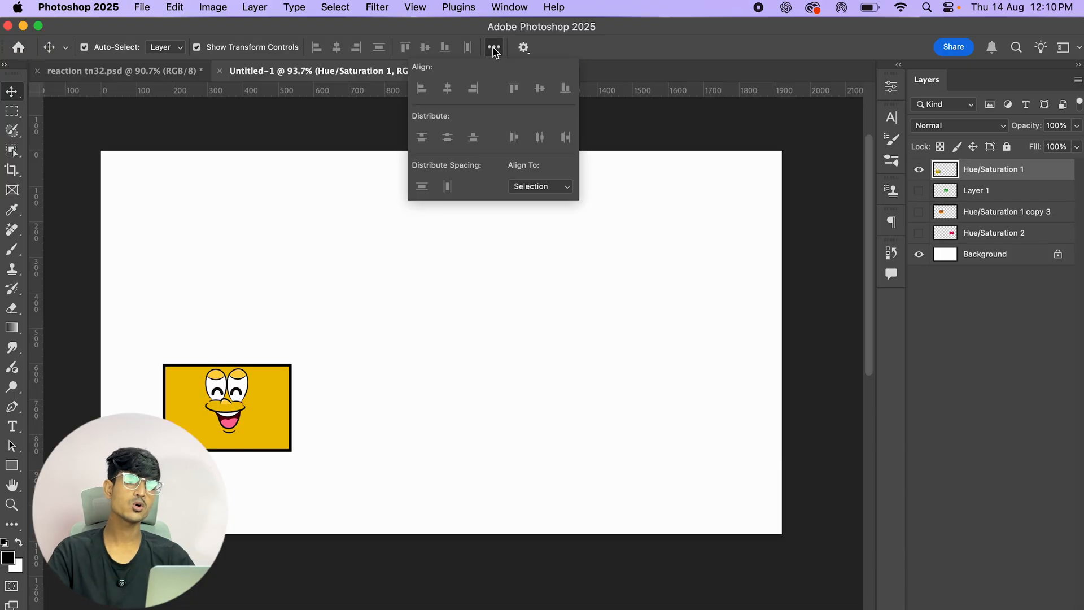
{"action": "left_click", "coordinate": [546, 191]}
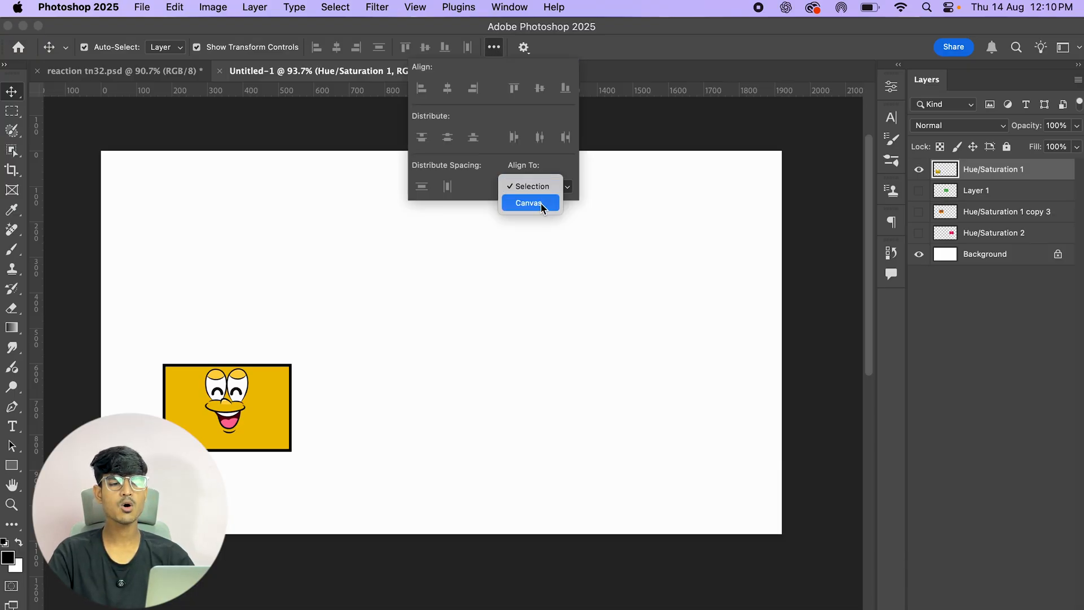
{"action": "left_click", "coordinate": [540, 203]}
{"action": "left_click", "coordinate": [660, 152]}
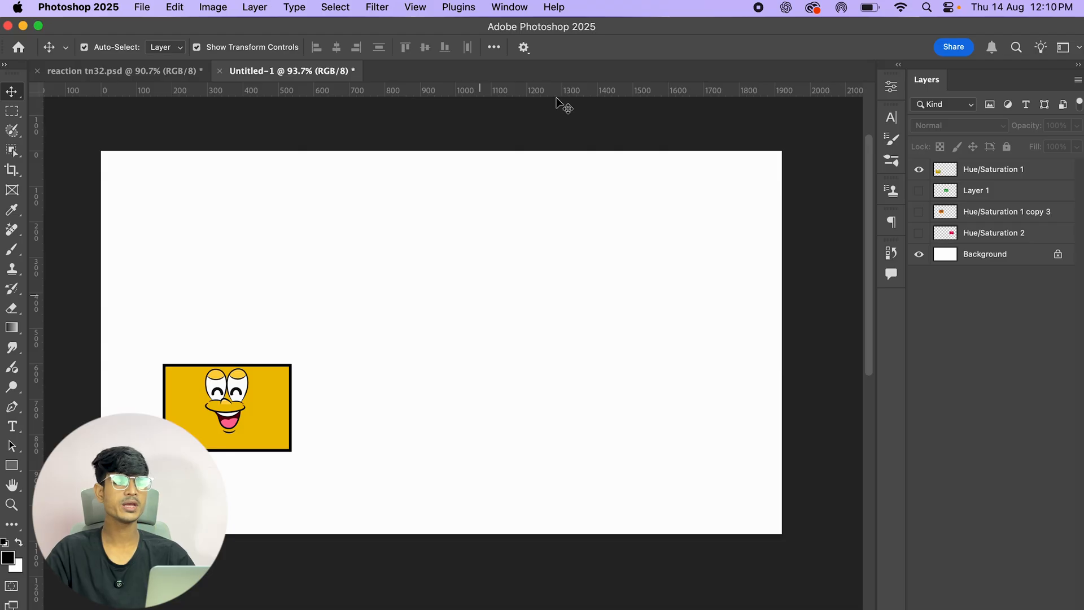
{"action": "left_click", "coordinate": [227, 393]}
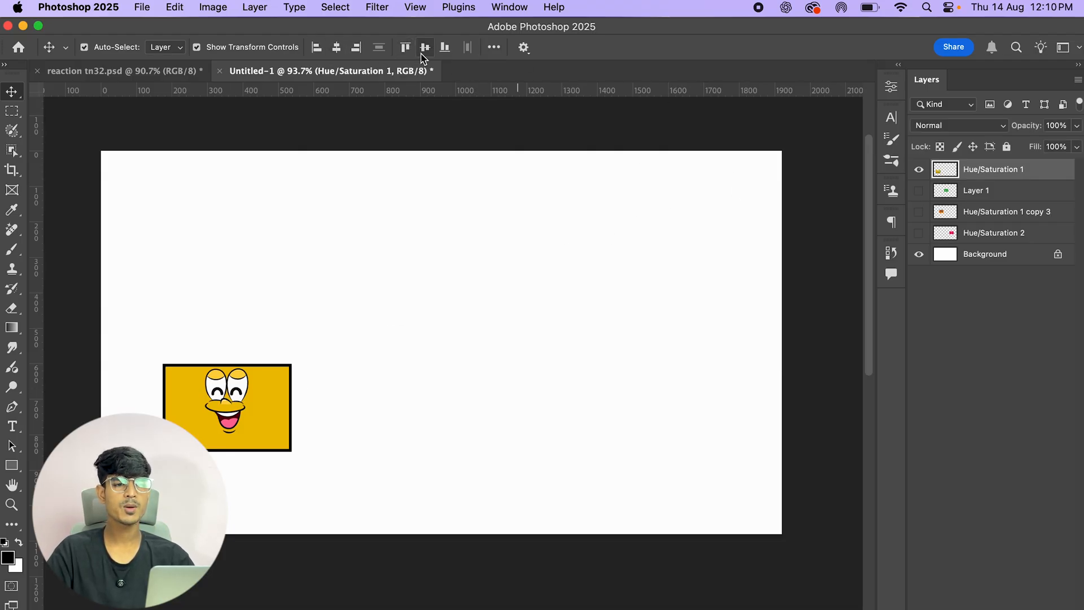
{"action": "left_click", "coordinate": [337, 49]}
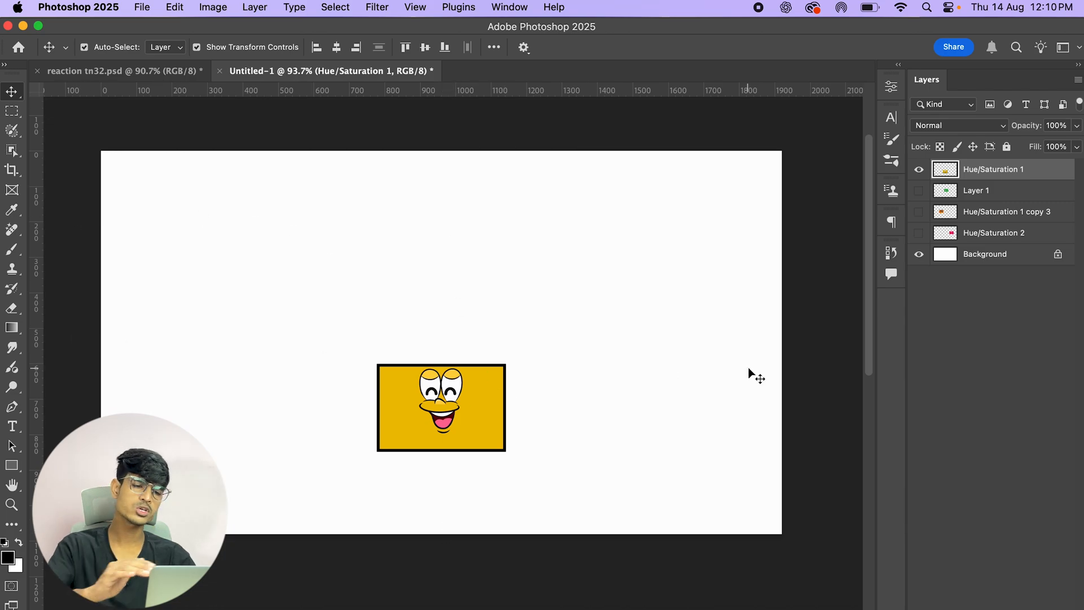
{"action": "left_click", "coordinate": [426, 49]}
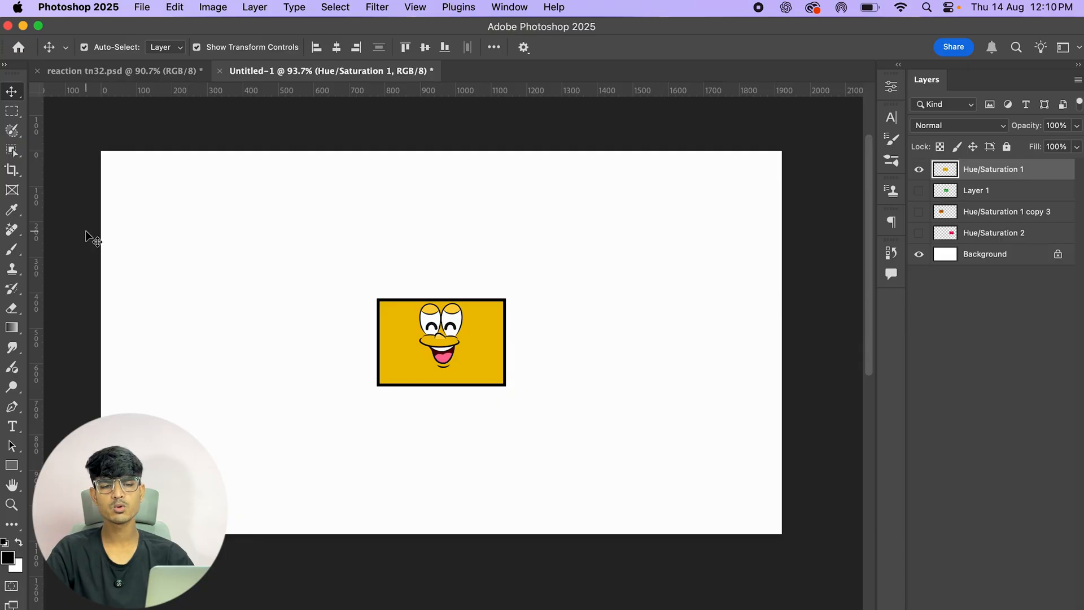
Step: Show the three hidden cards and scatter all four cards around the canvas
{"action": "left_click", "coordinate": [919, 190]}
{"action": "left_click", "coordinate": [919, 212]}
{"action": "left_click", "coordinate": [920, 233]}
{"action": "left_click_drag", "start_coordinate": [631, 282], "coordinate": [639, 344]}
{"action": "left_click_drag", "start_coordinate": [537, 305], "coordinate": [622, 242]}
{"action": "left_click_drag", "start_coordinate": [440, 379], "coordinate": [441, 450]}
{"action": "left_click_drag", "start_coordinate": [360, 359], "coordinate": [330, 309]}
Step: Select all four card layers and align them to the canvas's horizontal and vertical centers
{"action": "left_click", "coordinate": [1043, 174]}
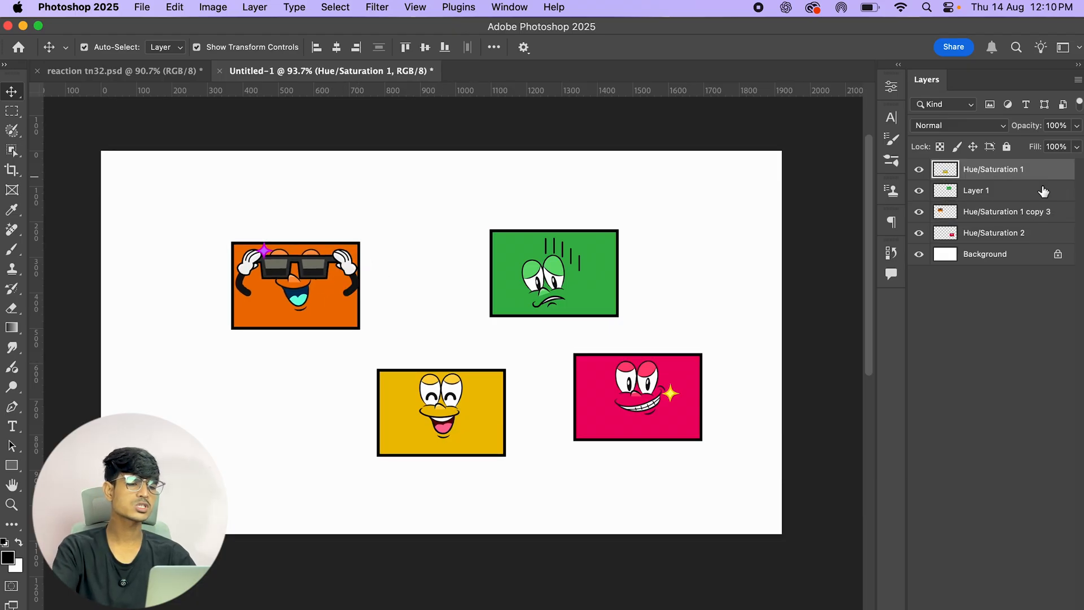
{"action": "left_click", "coordinate": [1041, 234], "text": "shift"}
{"action": "left_click", "coordinate": [494, 47]}
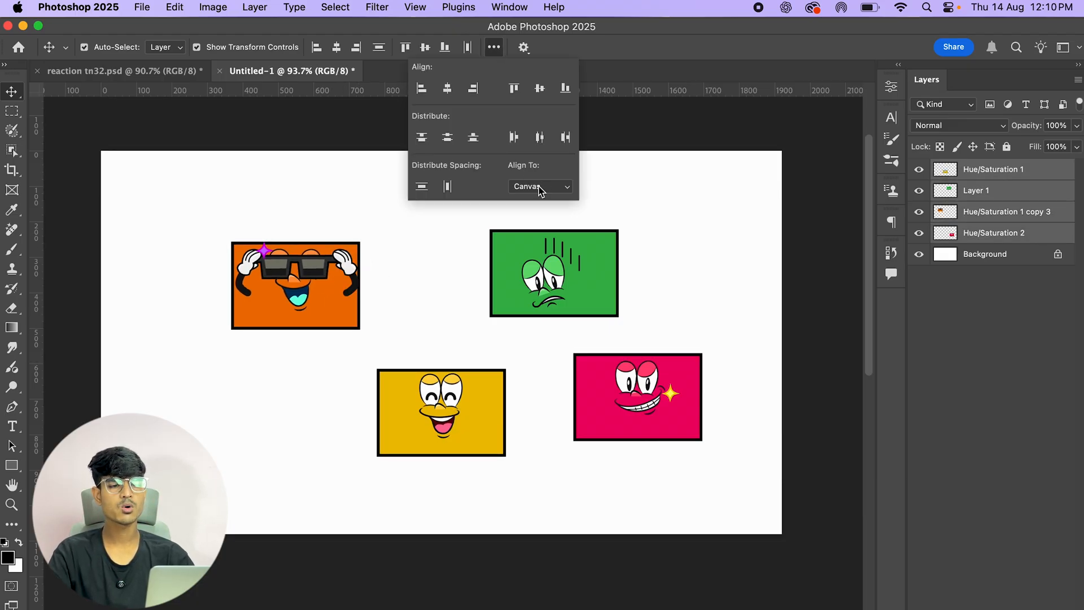
{"action": "left_click", "coordinate": [447, 88]}
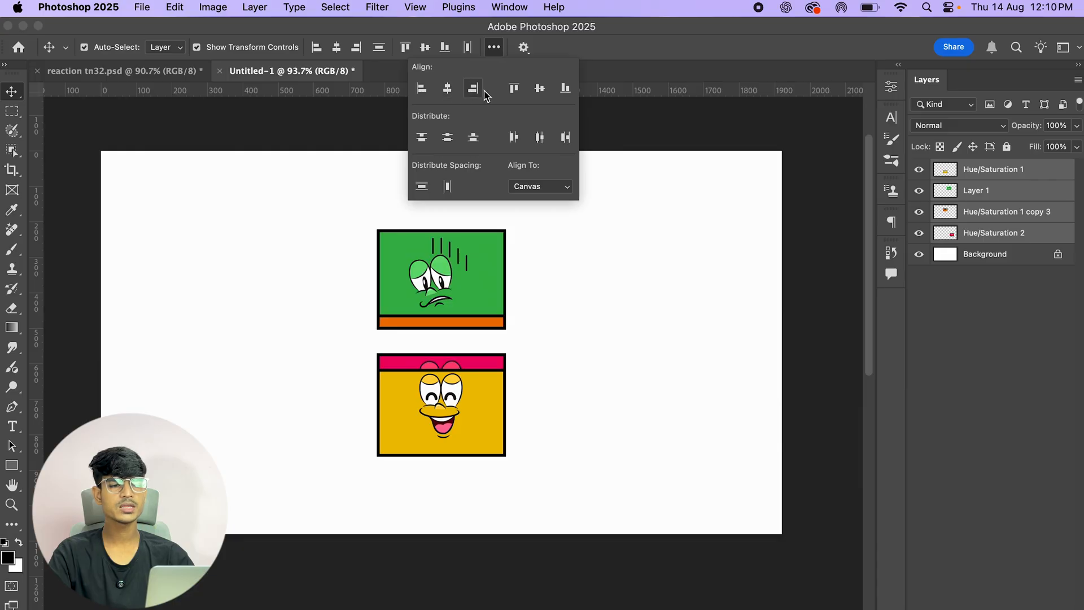
{"action": "left_click", "coordinate": [539, 89]}
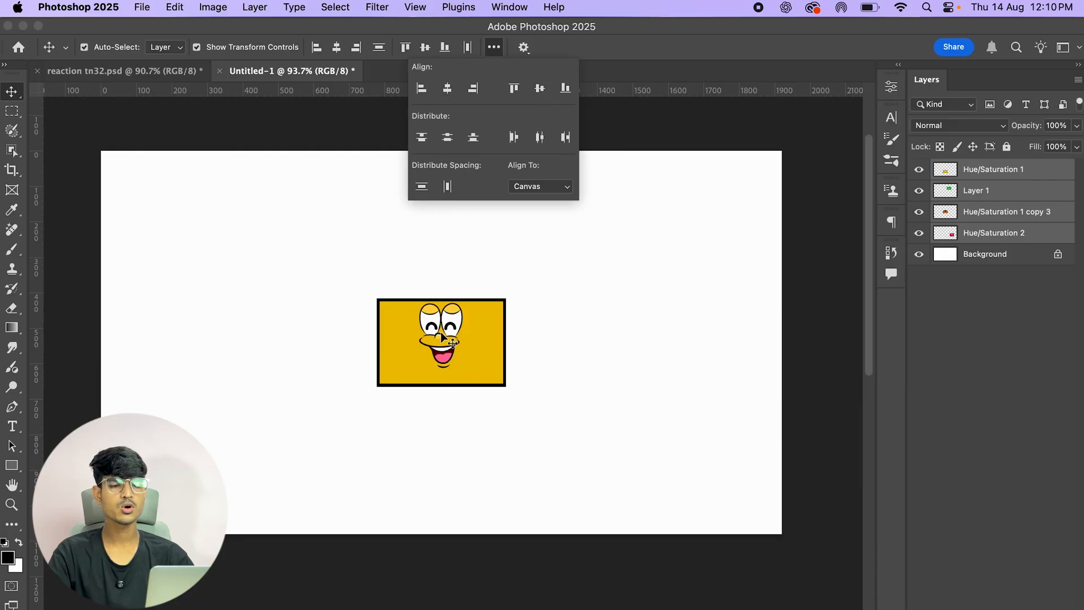
{"action": "left_click", "coordinate": [807, 122]}
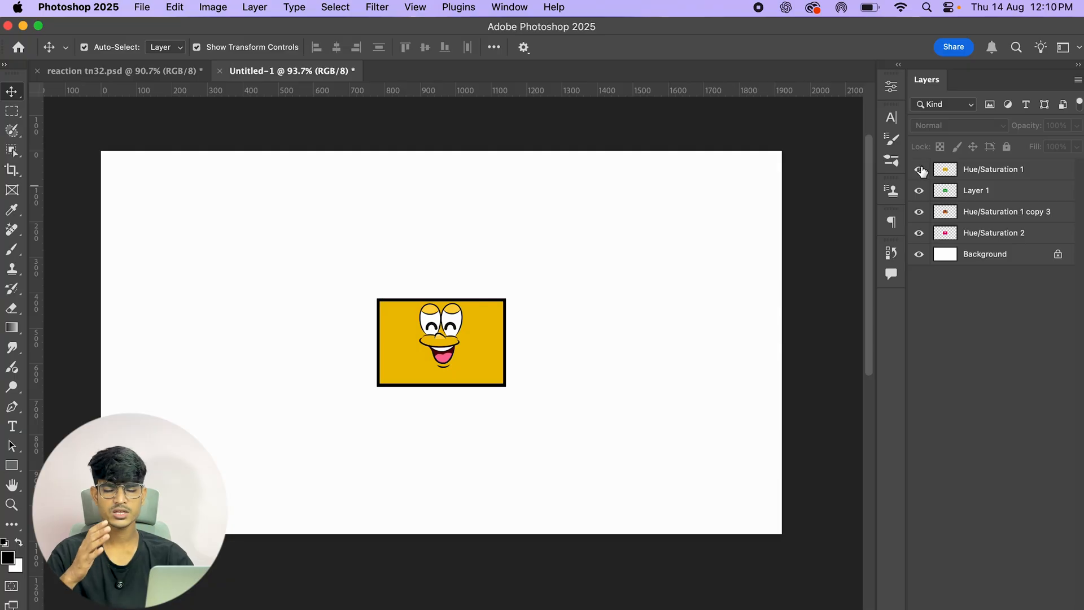
Step: Toggle each card layer's visibility in turn to inspect the cards stacked at the centre
{"action": "left_click", "coordinate": [919, 170]}
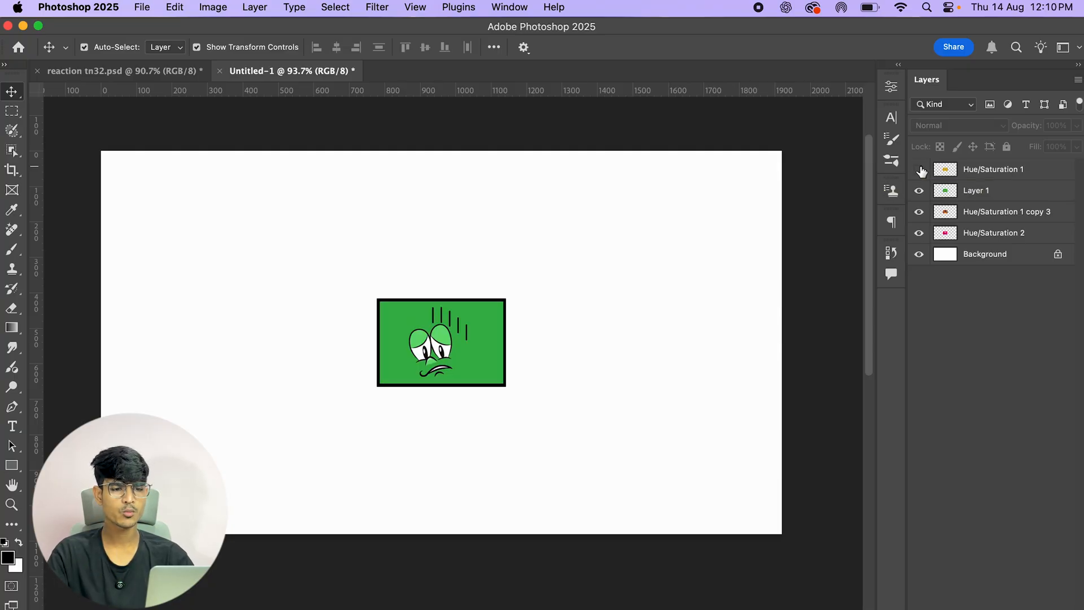
{"action": "left_click", "coordinate": [919, 190]}
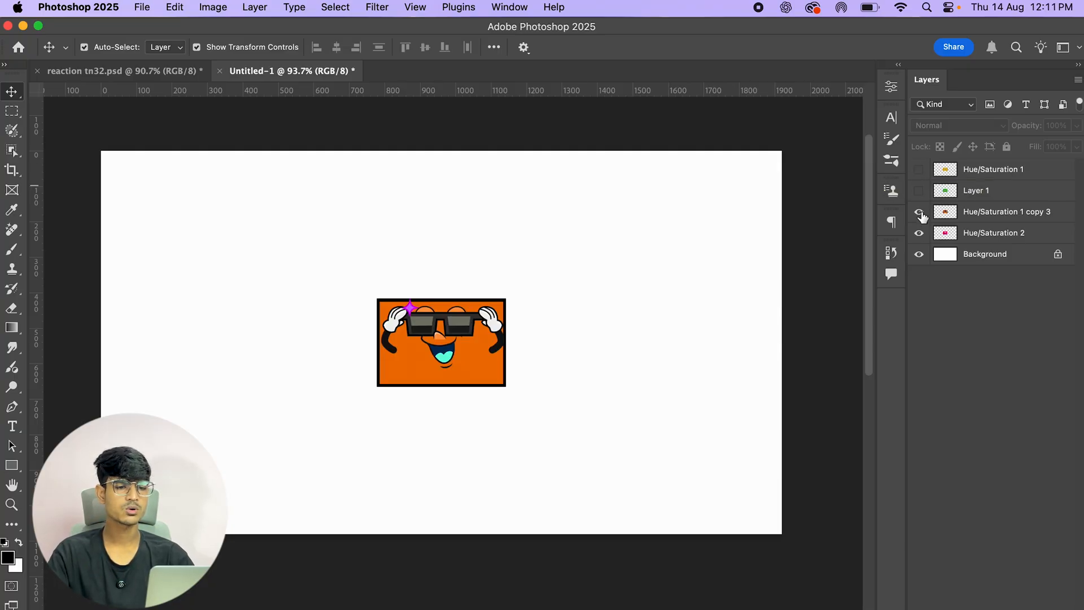
{"action": "left_click", "coordinate": [919, 211]}
{"action": "left_click", "coordinate": [920, 232]}
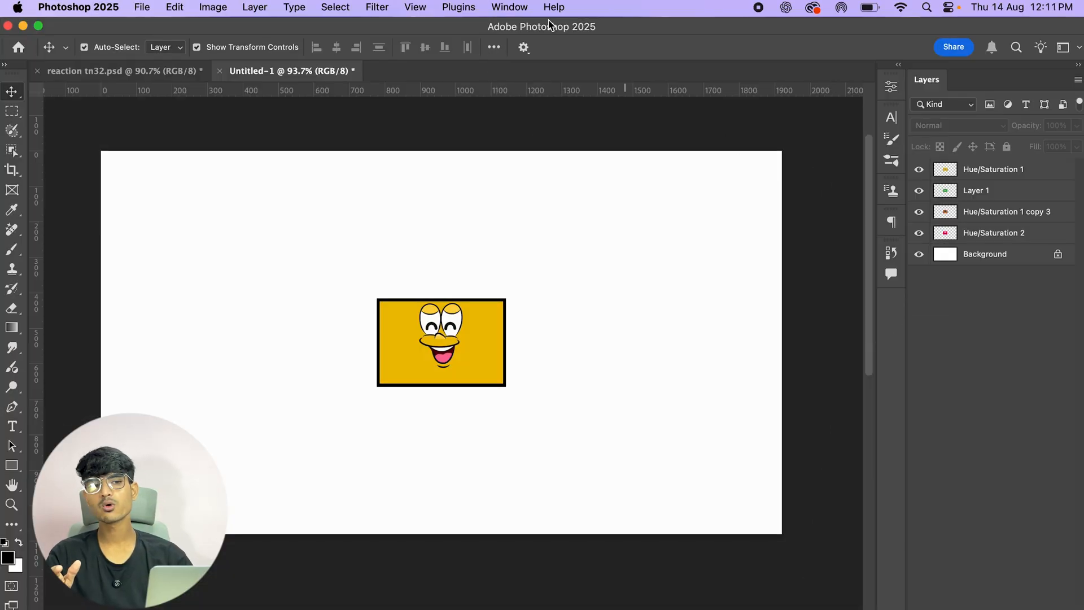
Step: Turn Snap back on and then switch it off again
{"action": "left_click", "coordinate": [412, 8]}
{"action": "left_click", "coordinate": [420, 356]}
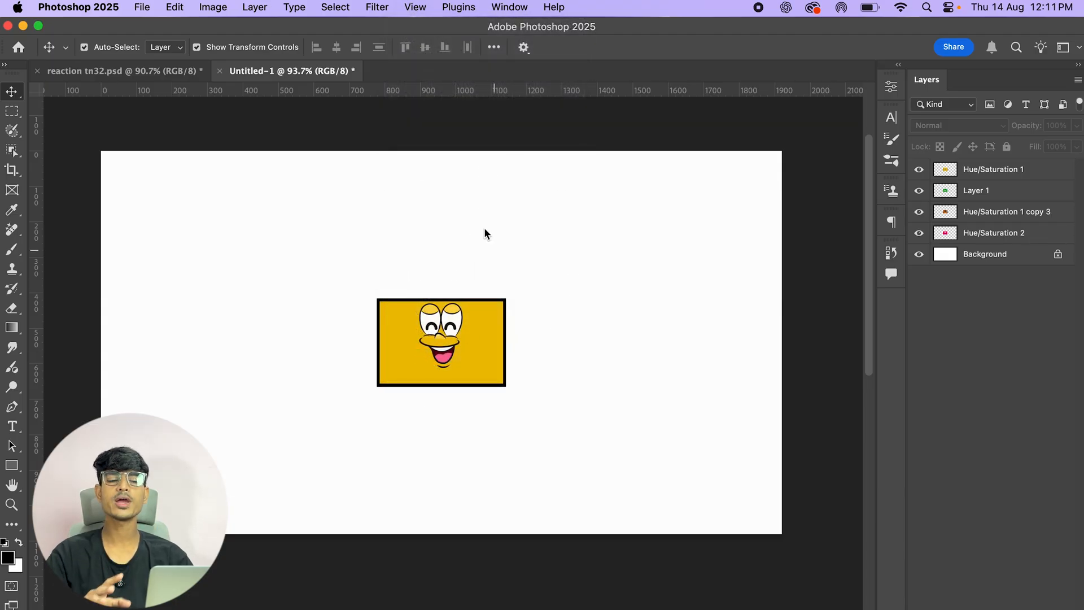
{"action": "left_click", "coordinate": [415, 8]}
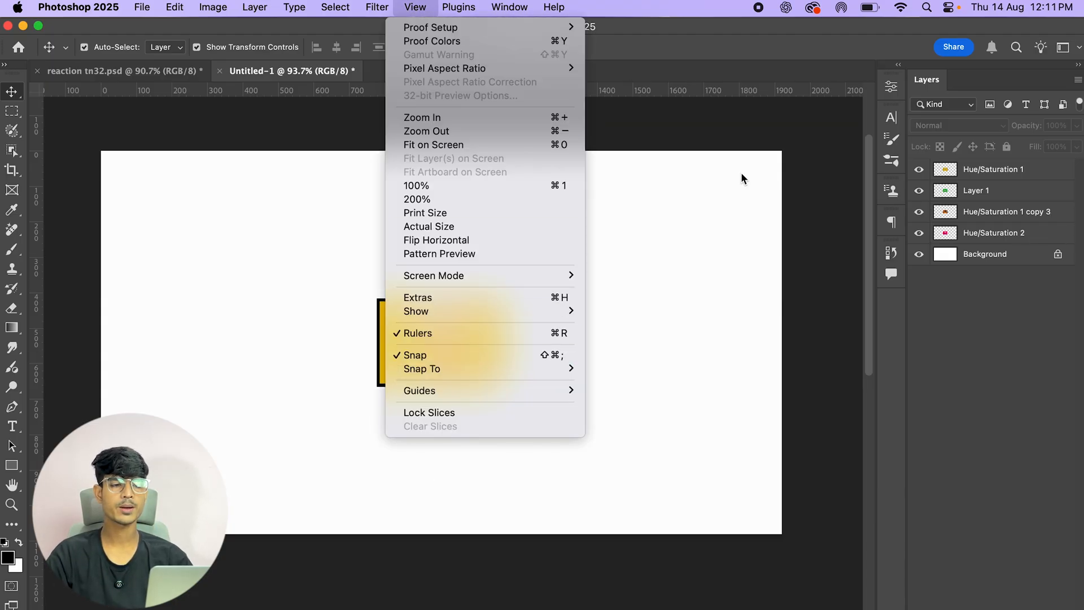
{"action": "left_click", "coordinate": [426, 7]}
{"action": "left_click", "coordinate": [412, 7]}
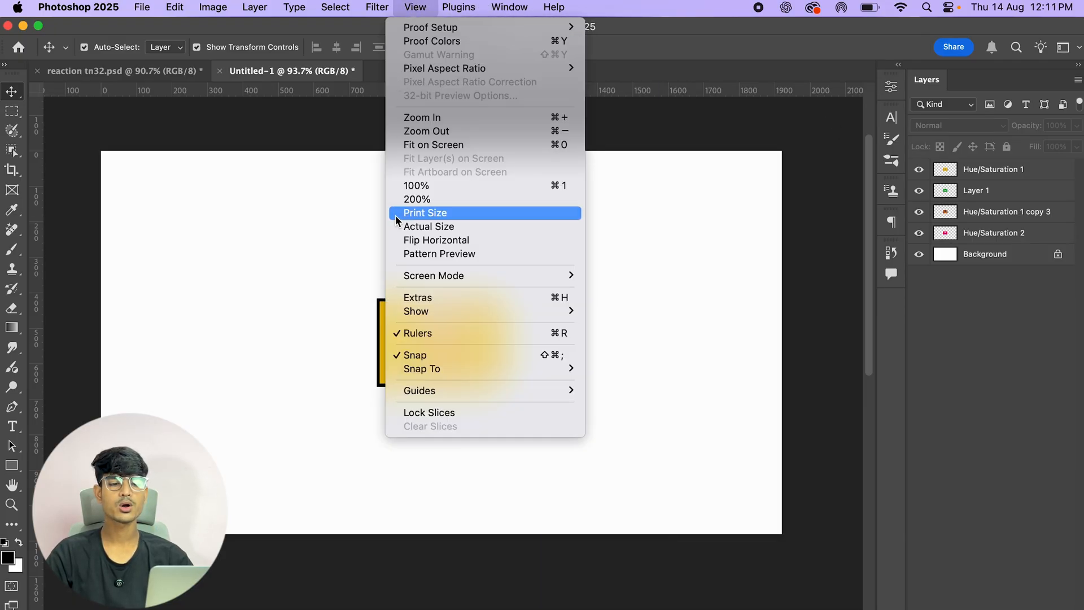
{"action": "left_click", "coordinate": [403, 356]}
{"action": "left_click", "coordinate": [423, 7]}
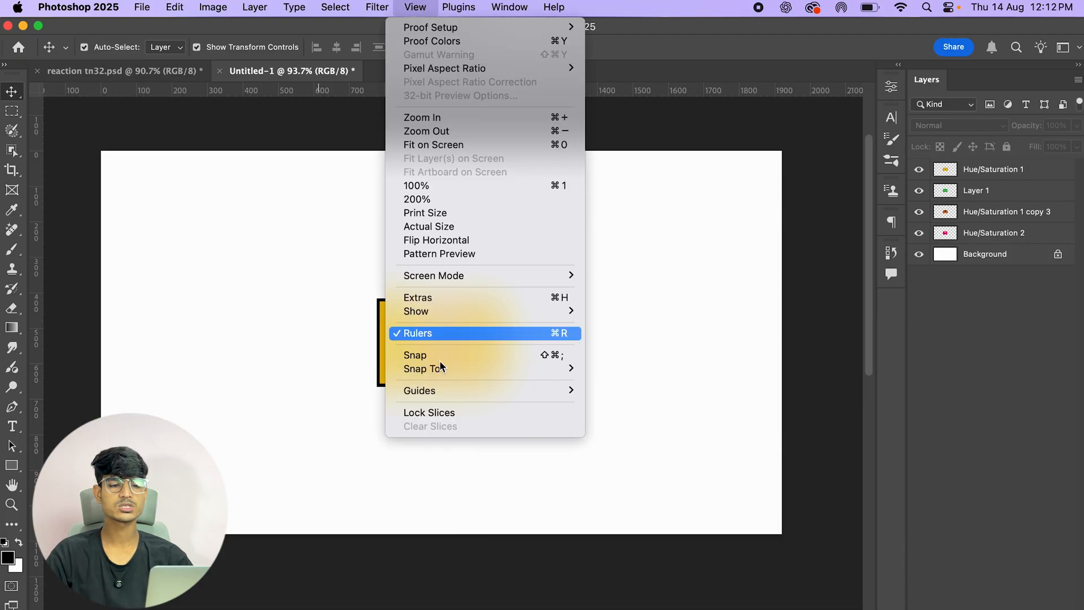
{"action": "left_click", "coordinate": [748, 145]}
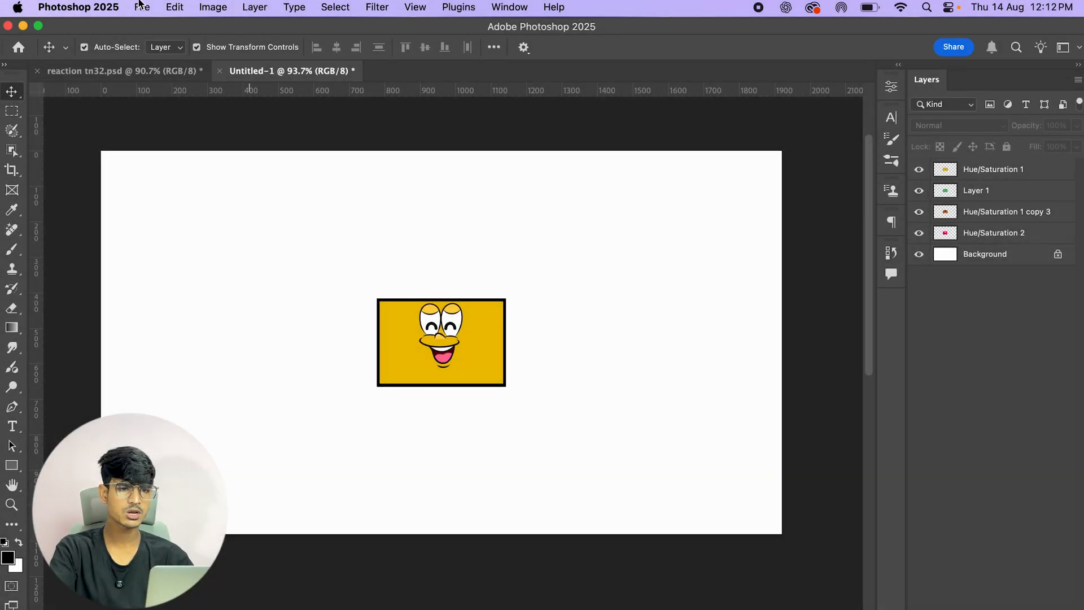
{"action": "left_click", "coordinate": [414, 7]}
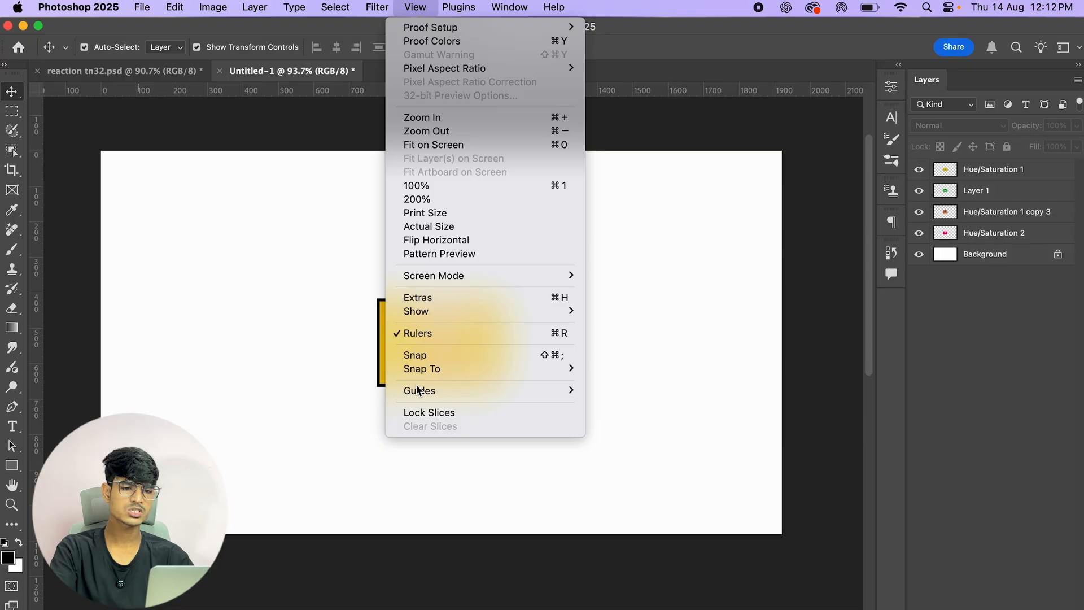
{"action": "left_click", "coordinate": [797, 337]}
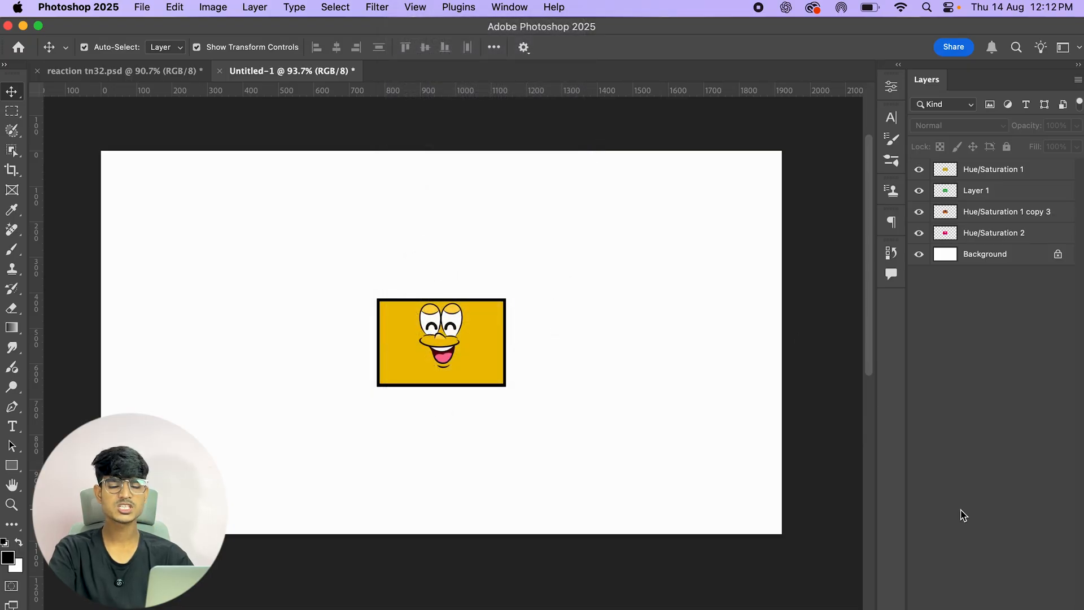
{"action": "key", "text": "super"}
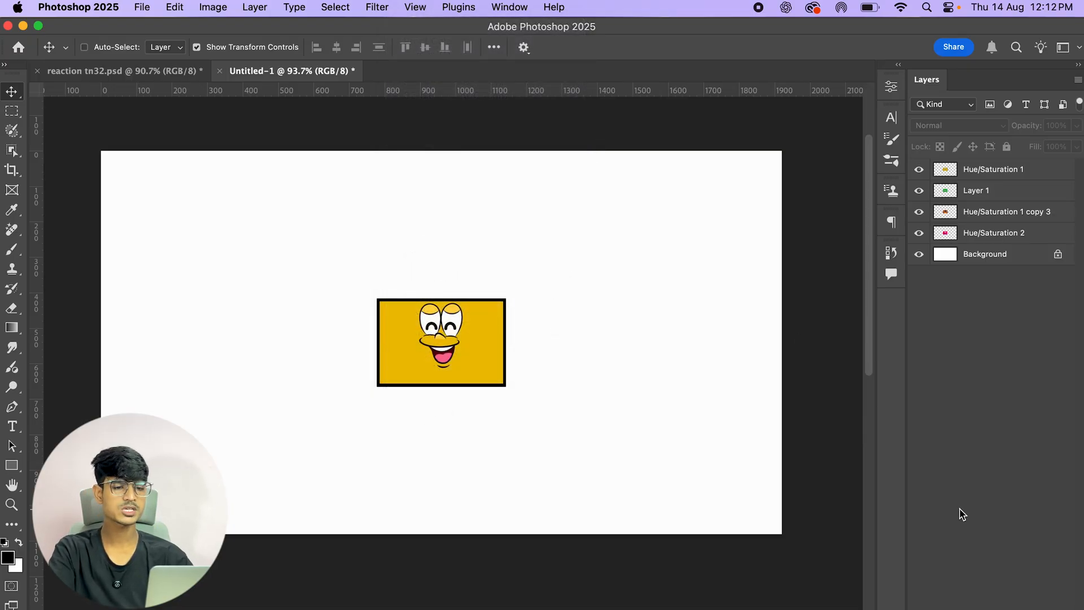
Step: Move the green card to the left of the centred cards so the three cards form a row
{"action": "left_click", "coordinate": [414, 7]}
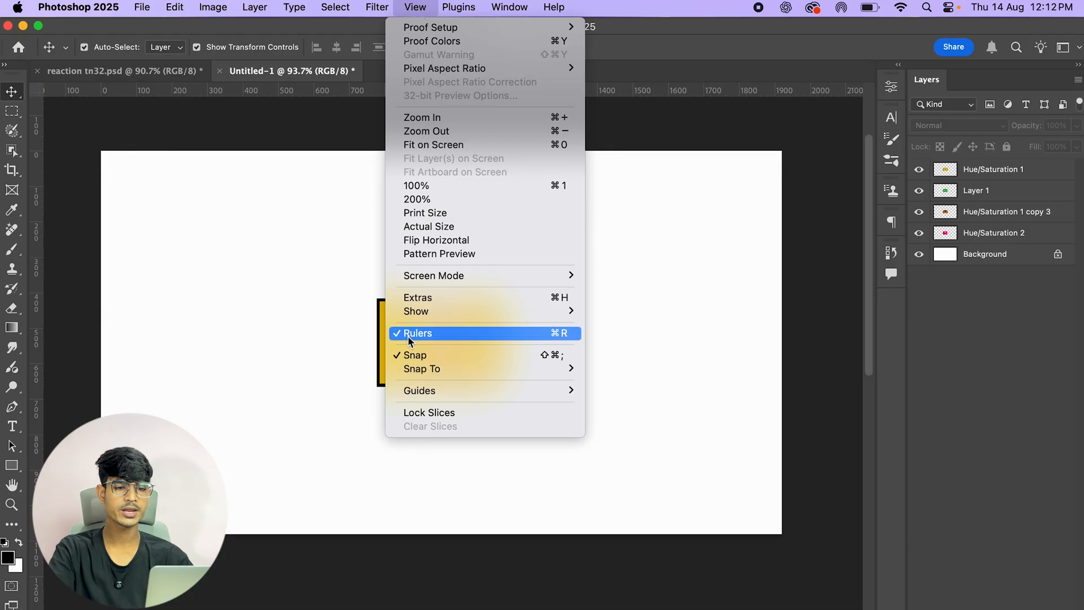
{"action": "left_click", "coordinate": [763, 151]}
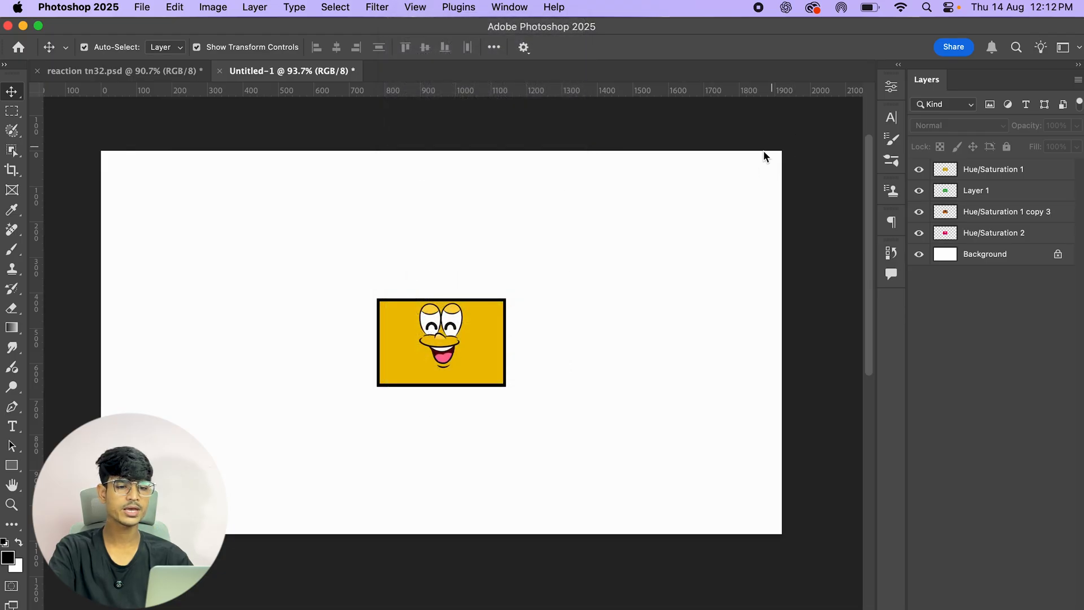
{"action": "left_click_drag", "start_coordinate": [464, 338], "coordinate": [324, 336]}
Step: Turn Snap off
{"action": "left_click", "coordinate": [415, 7]}
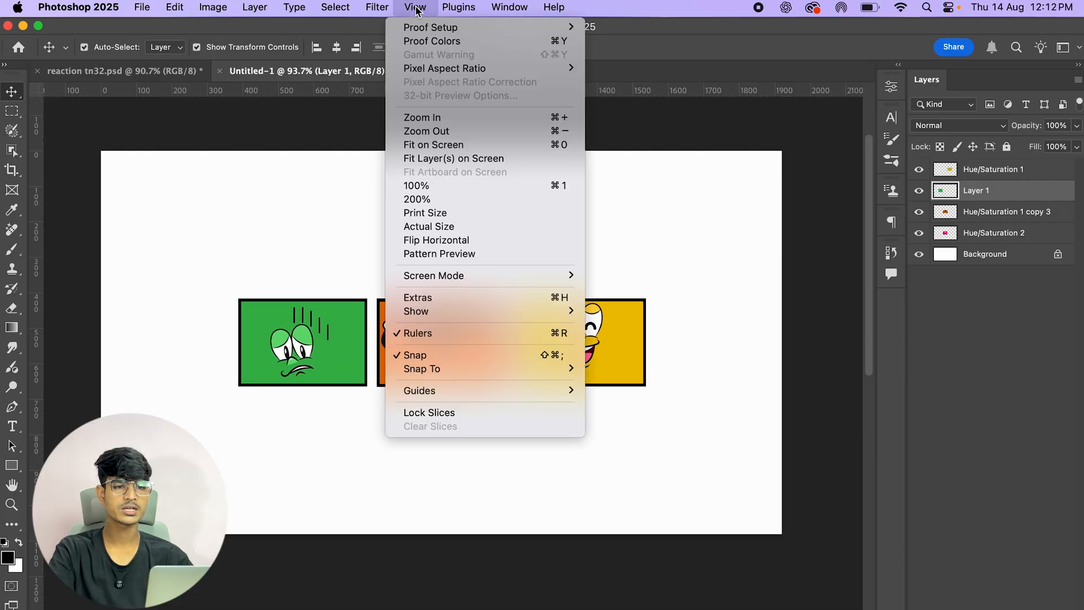
{"action": "left_click", "coordinate": [848, 150]}
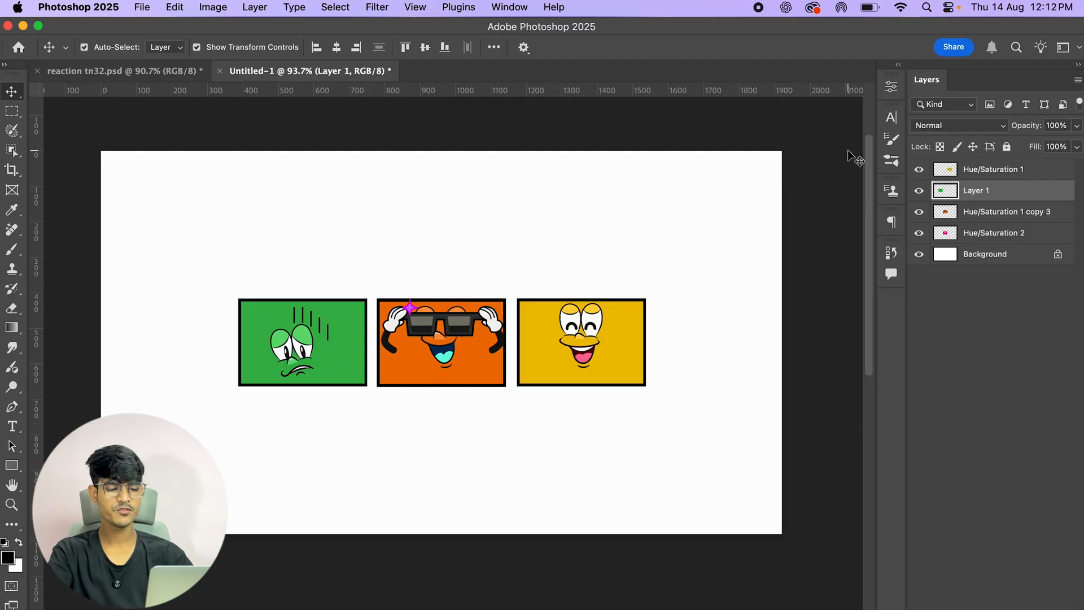
{"action": "key", "text": "super"}
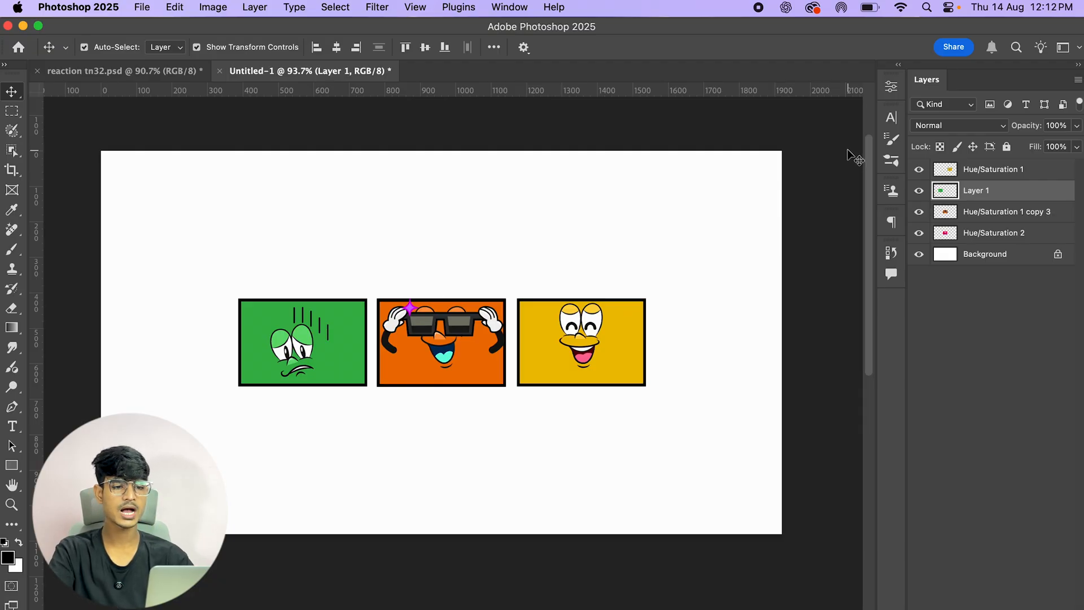
{"action": "left_click", "coordinate": [427, 7]}
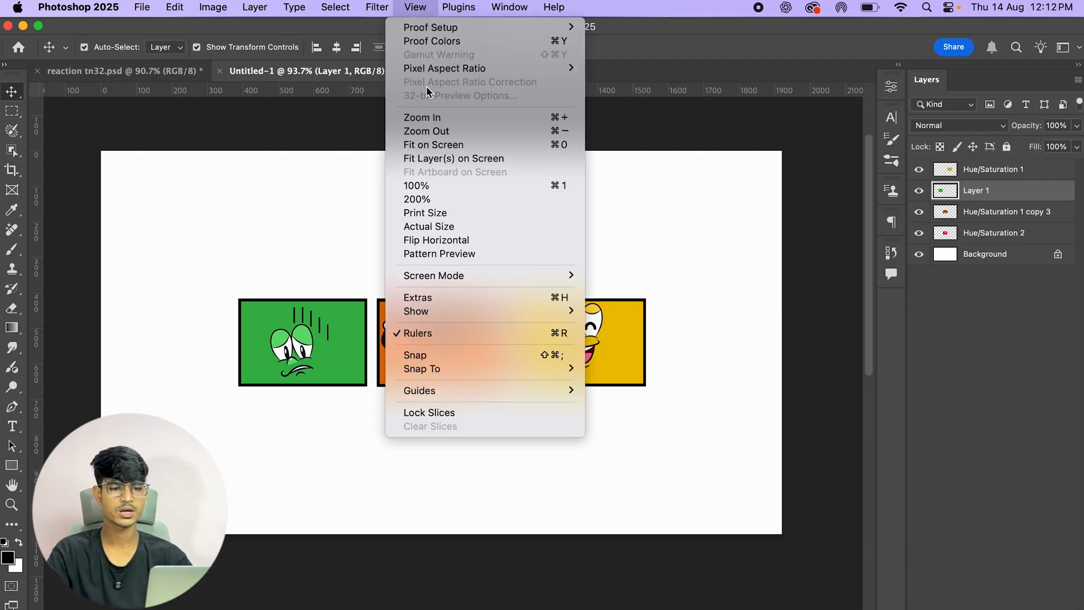
{"action": "left_click", "coordinate": [417, 5]}
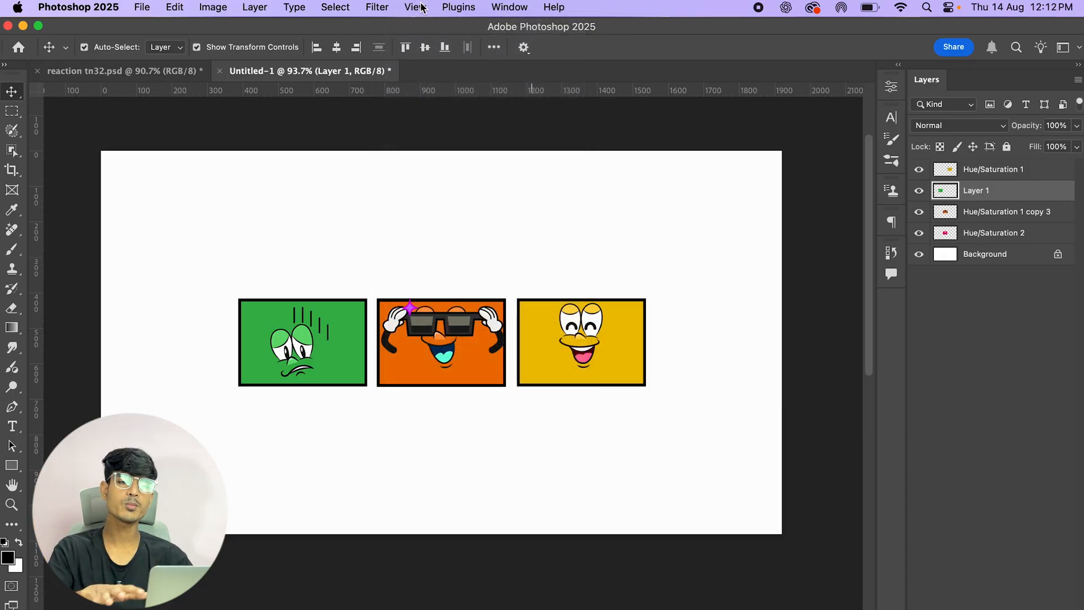
Step: Set the Snap To options to None and then to All
{"action": "left_click", "coordinate": [418, 7]}
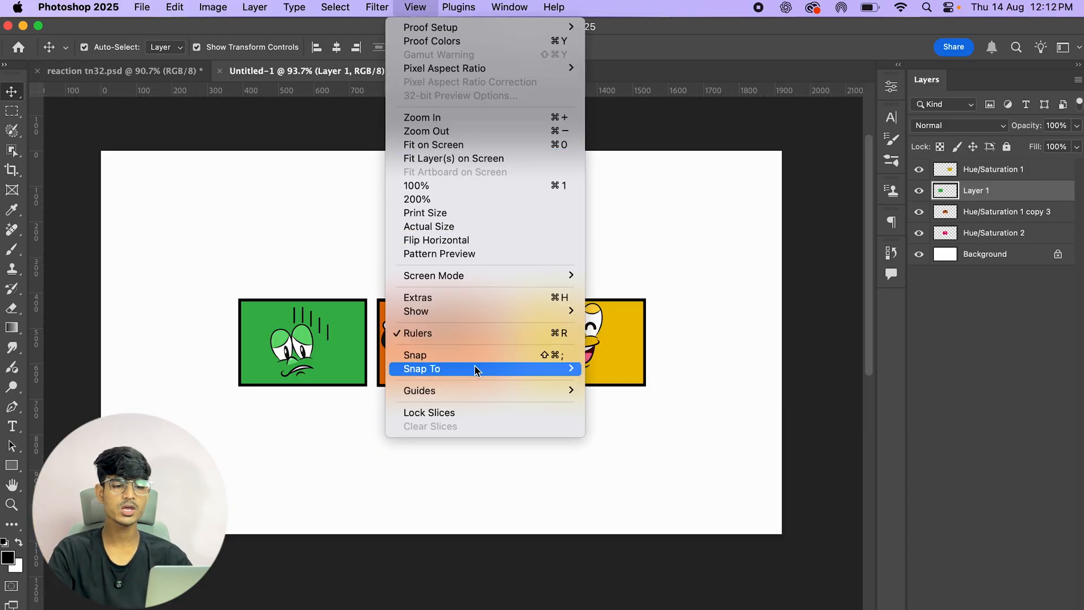
{"action": "mouse_move", "coordinate": [474, 368]}
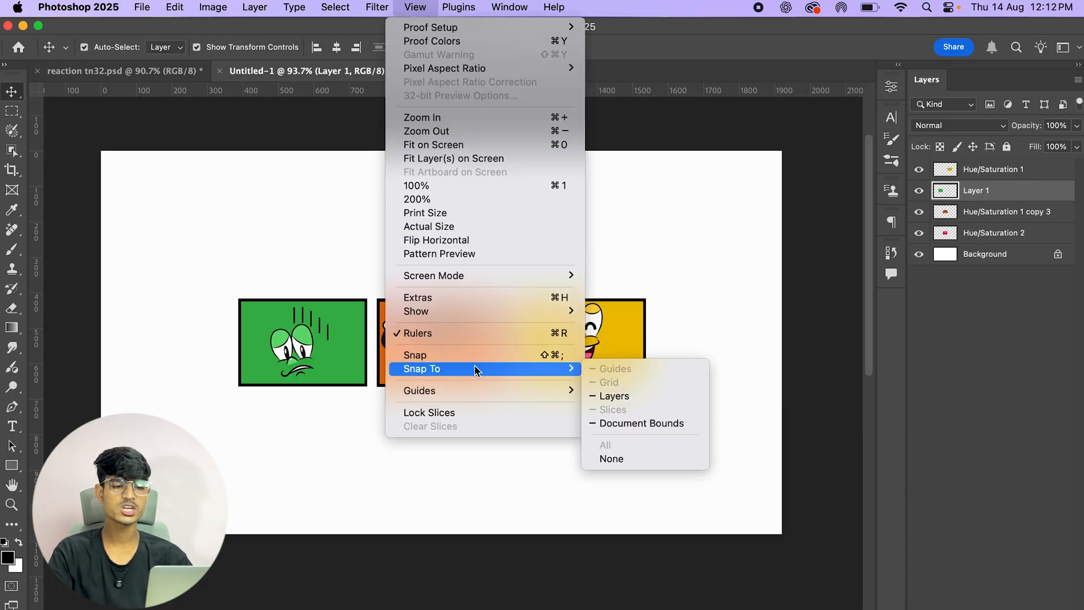
{"action": "left_click", "coordinate": [631, 458]}
{"action": "left_click", "coordinate": [415, 8]}
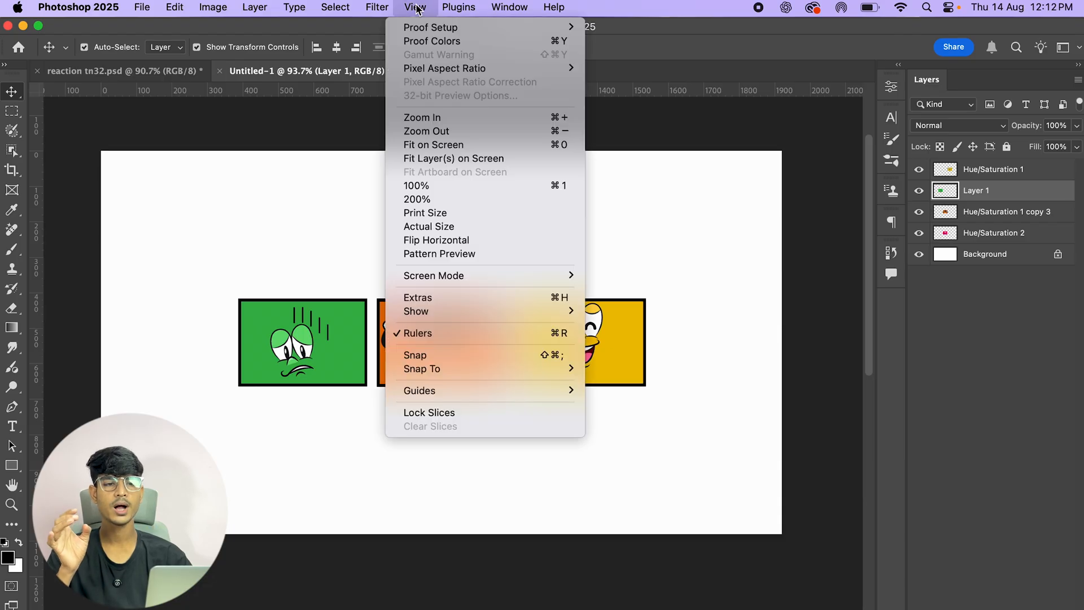
{"action": "mouse_move", "coordinate": [436, 371]}
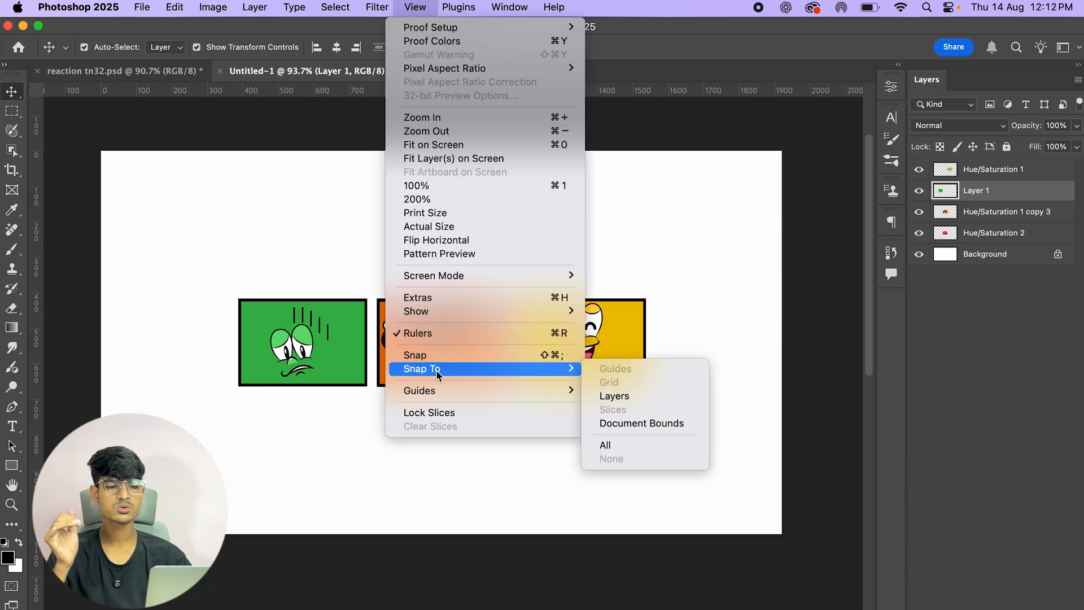
{"action": "left_click", "coordinate": [662, 447]}
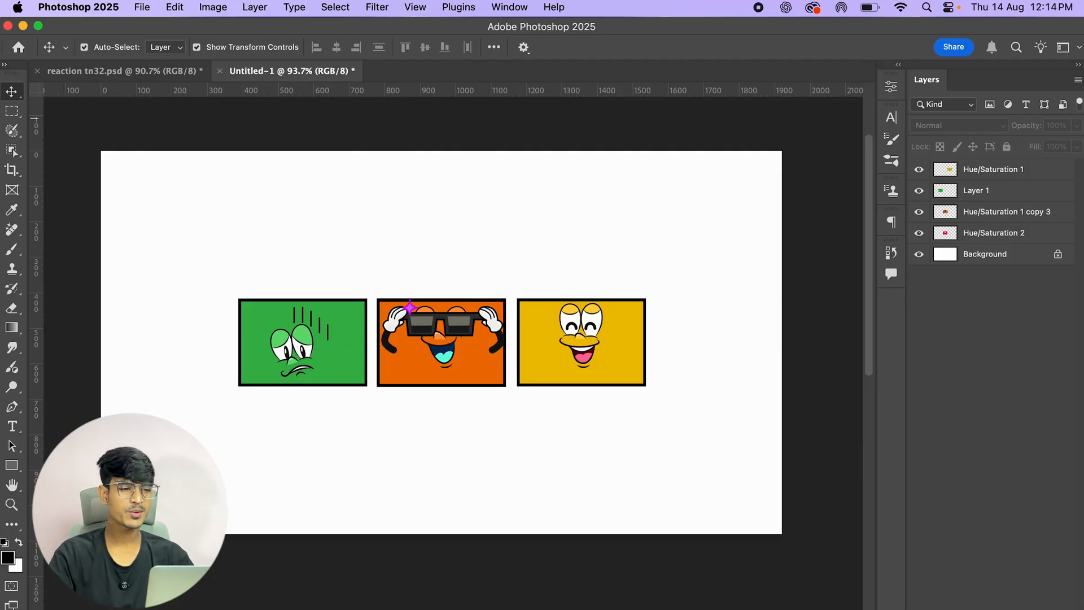
Step: Hide every card layer except the yellow card's
{"action": "left_click_drag", "start_coordinate": [919, 191], "coordinate": [919, 232]}
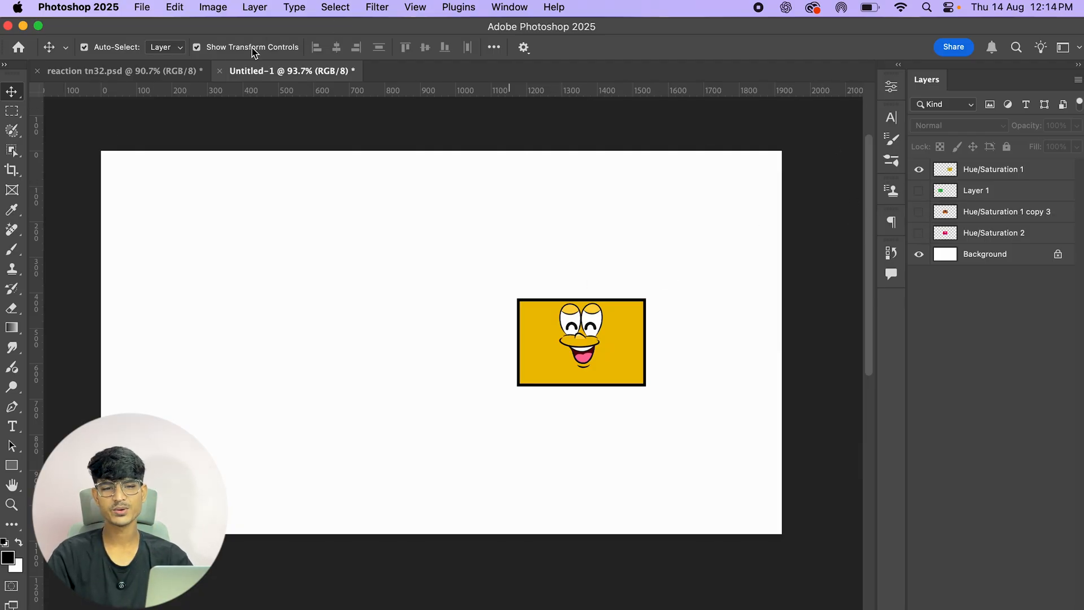
{"action": "left_click", "coordinate": [10, 111]}
{"action": "left_click_drag", "start_coordinate": [136, 178], "coordinate": [316, 321]}
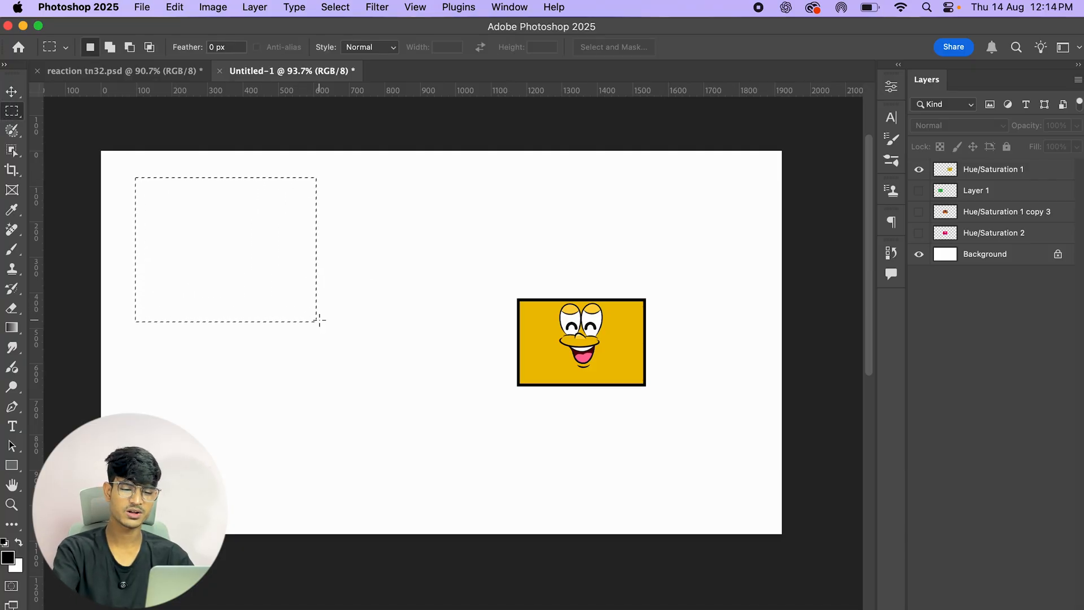
{"action": "left_click", "coordinate": [11, 92]}
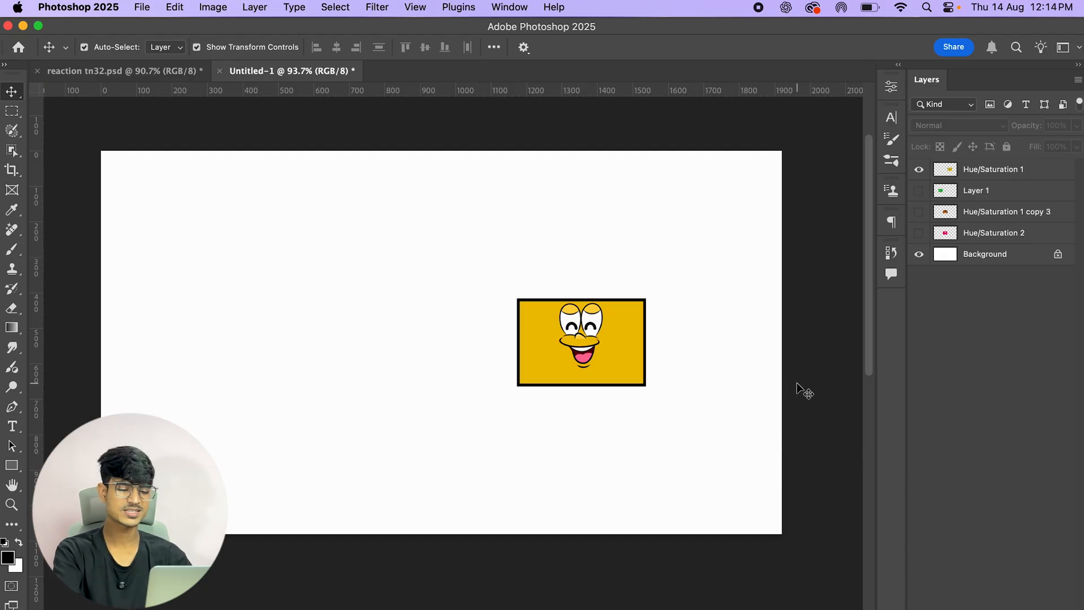
Step: Draw a rectangular marquee selection near the canvas's upper-left corner and return to the Move tool
{"action": "key", "text": "m"}
{"action": "left_click_drag", "start_coordinate": [139, 172], "coordinate": [294, 308]}
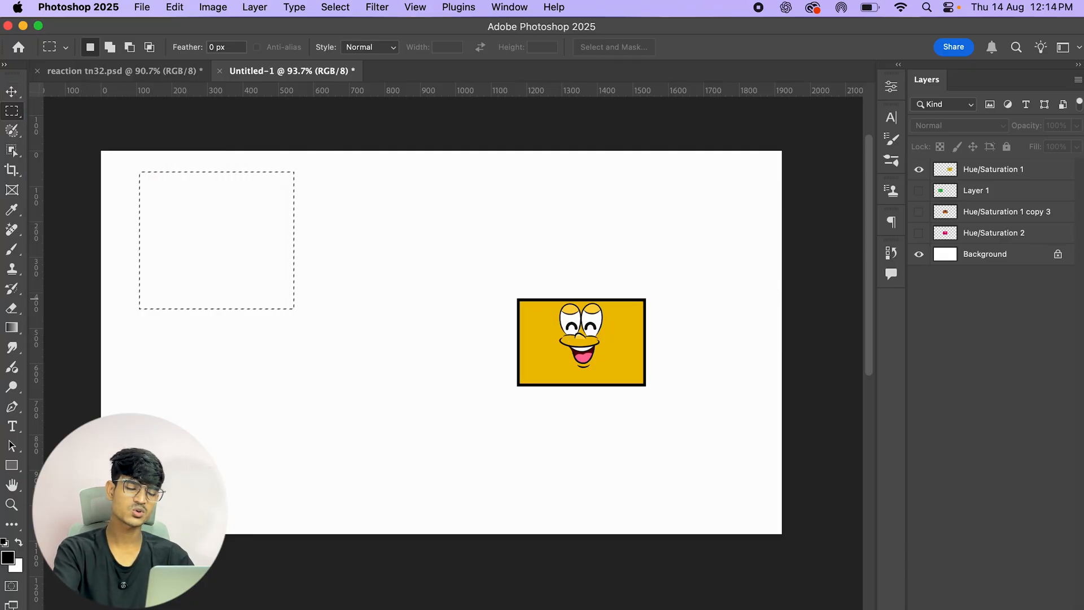
{"action": "key", "text": "v"}
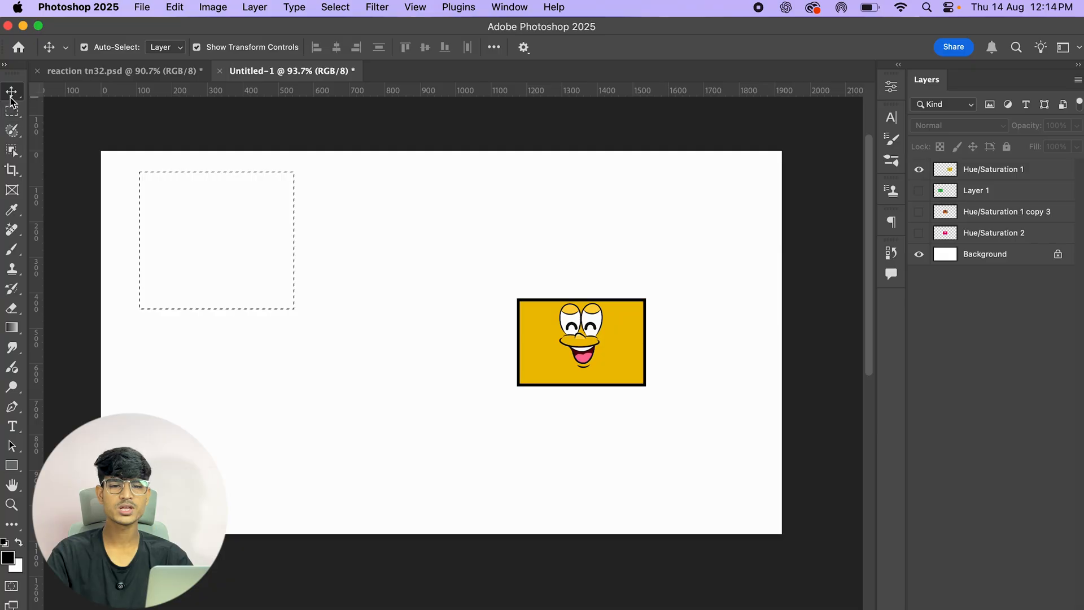
Step: Align the yellow card to the selection's horizontal and vertical centres, then deselect
{"action": "left_click", "coordinate": [588, 345]}
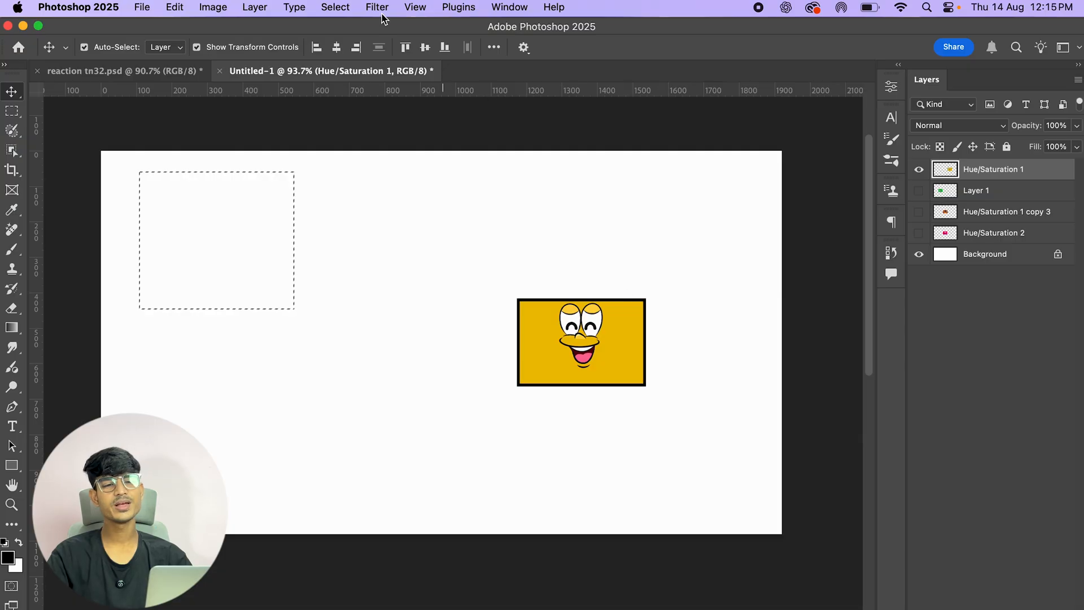
{"action": "left_click", "coordinate": [333, 52]}
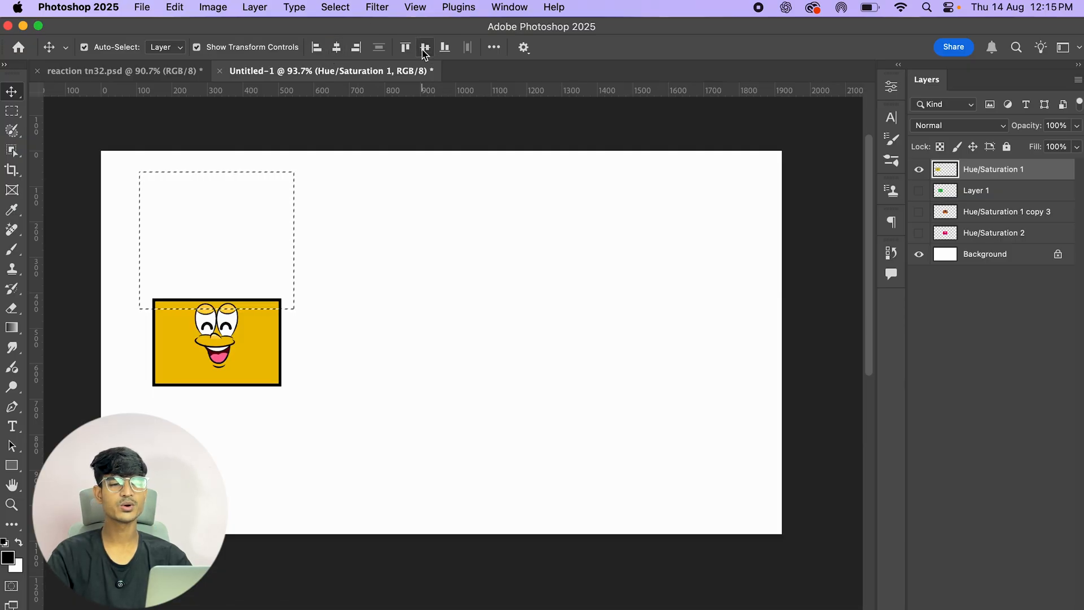
{"action": "left_click", "coordinate": [420, 50]}
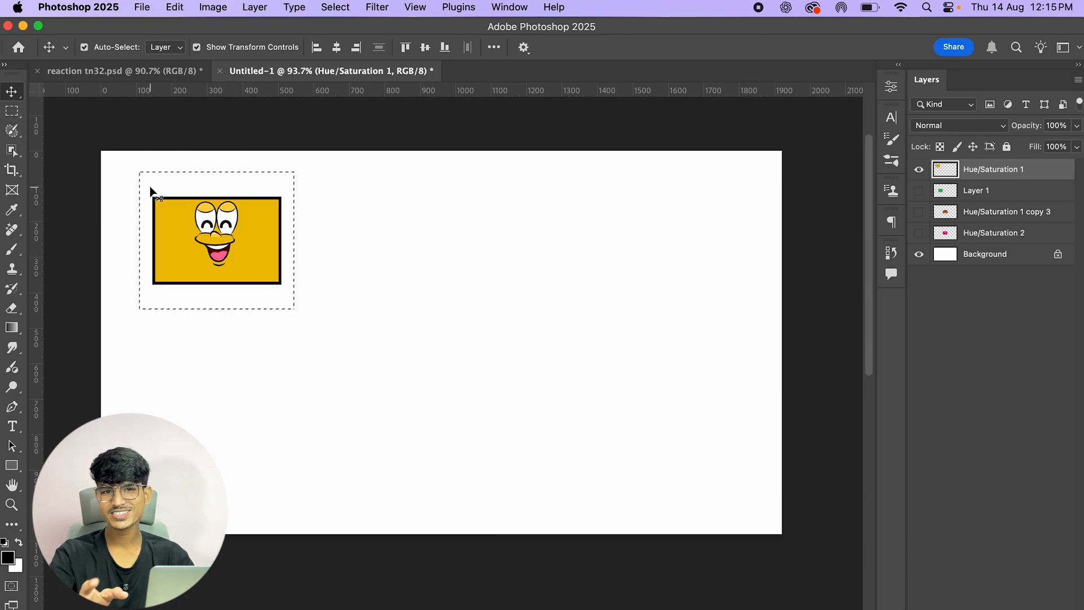
{"action": "key", "text": "super+d"}
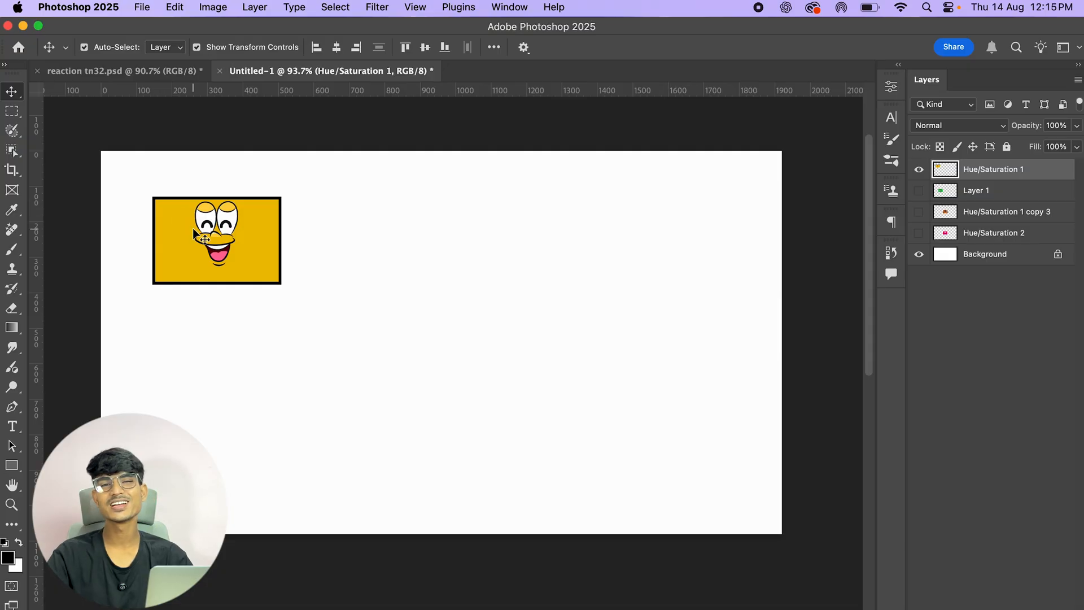